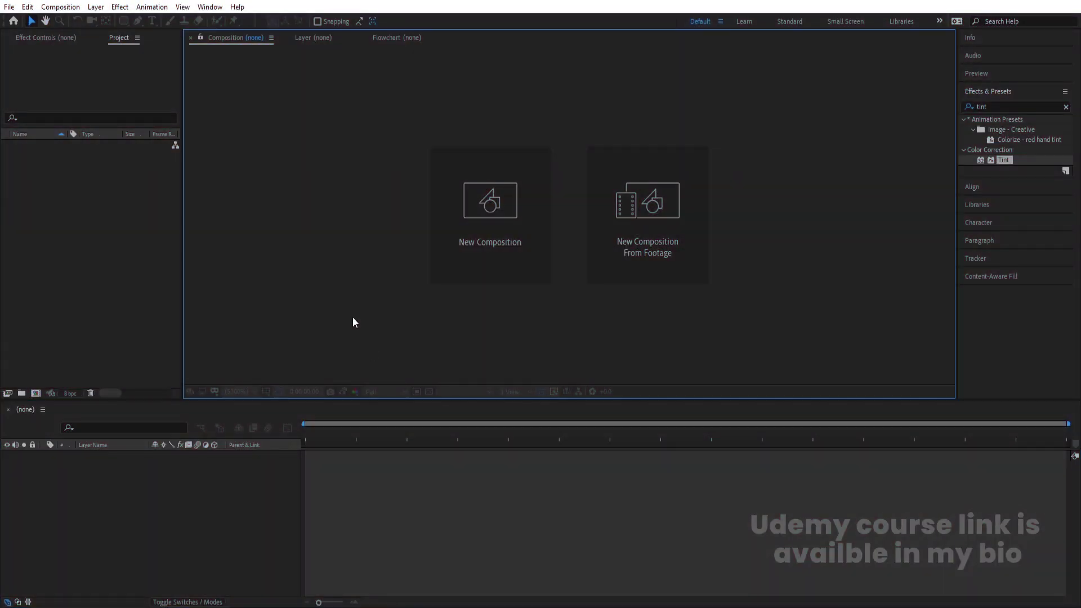
# Create the 'Main Animation' composition with width 1920, height 1080 and 30 fps.
pyautogui.click(531, 204)
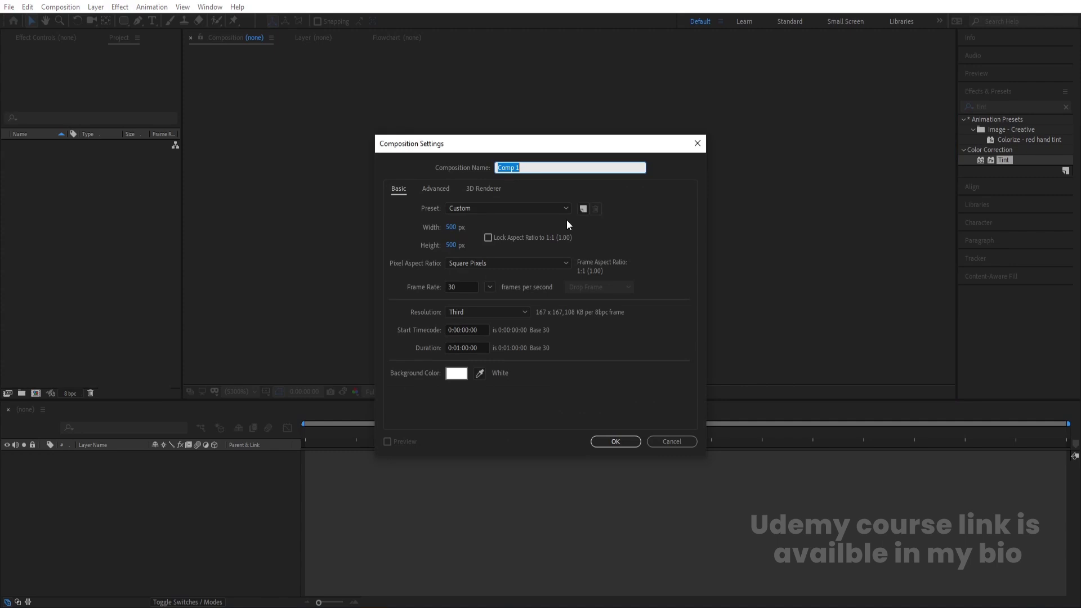
pyautogui.write('Main Animation')
pyautogui.click(451, 227)
pyautogui.write('1920')
pyautogui.click(451, 245)
pyautogui.write('1080')
pyautogui.press('Tab')
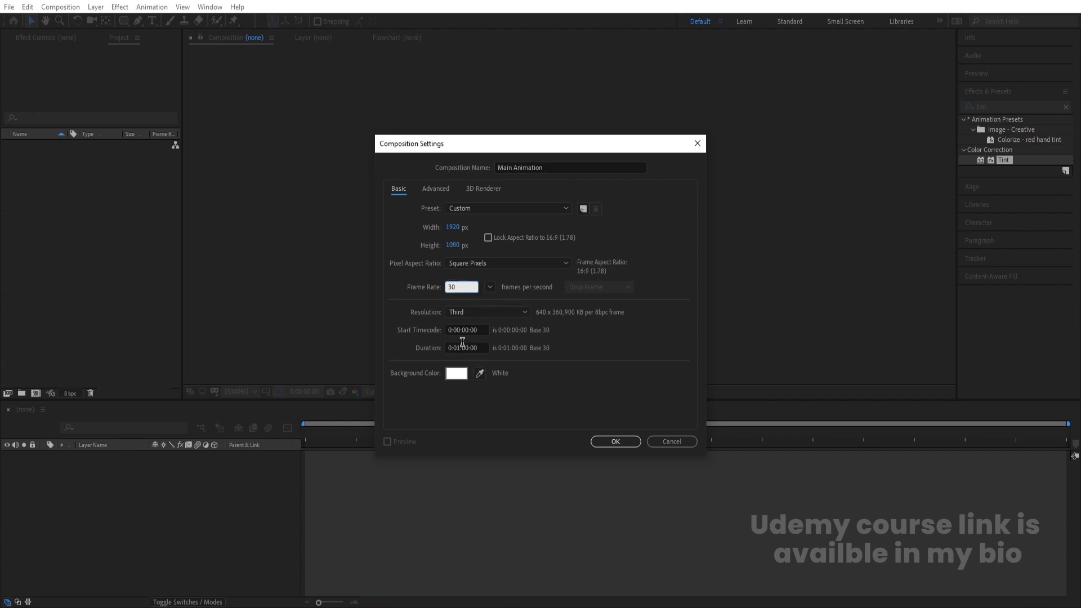
pyautogui.click(602, 439)
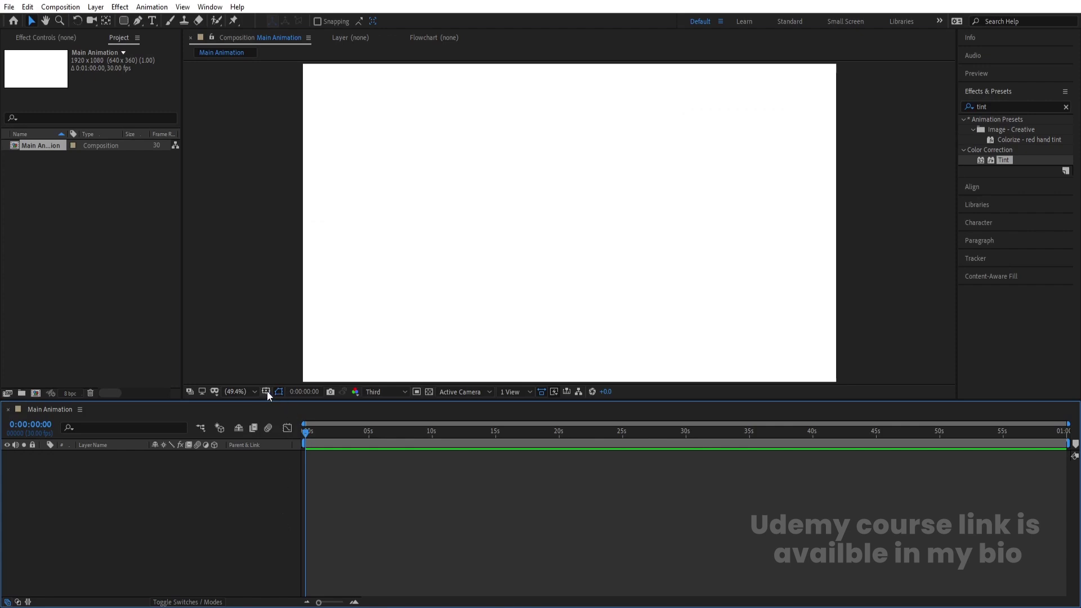
pyautogui.click(266, 392)
# Turn on the title/action safe guides and add a new composition named 'ellipse'.
pyautogui.click(289, 406)
pyautogui.click(235, 499)
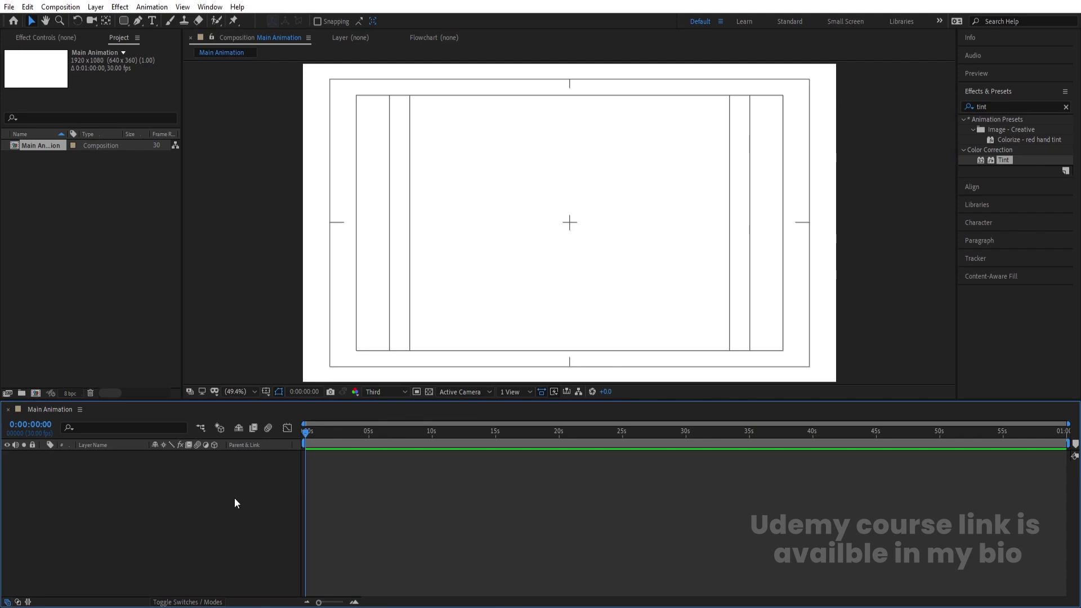
pyautogui.hotkey('ctrl', 'n')
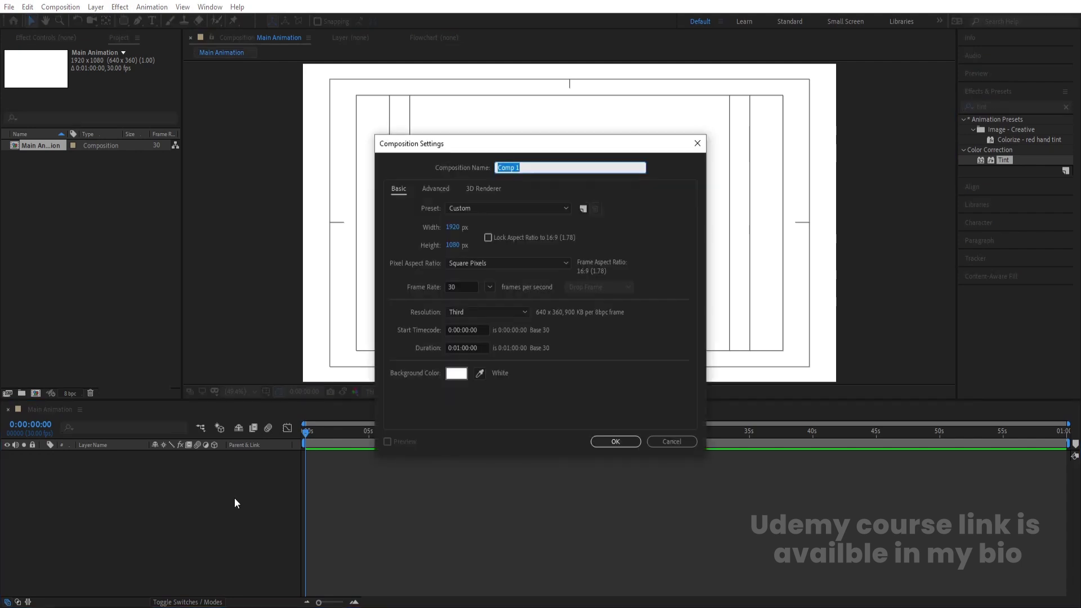
pyautogui.write('ellipt')
pyautogui.press('Return')
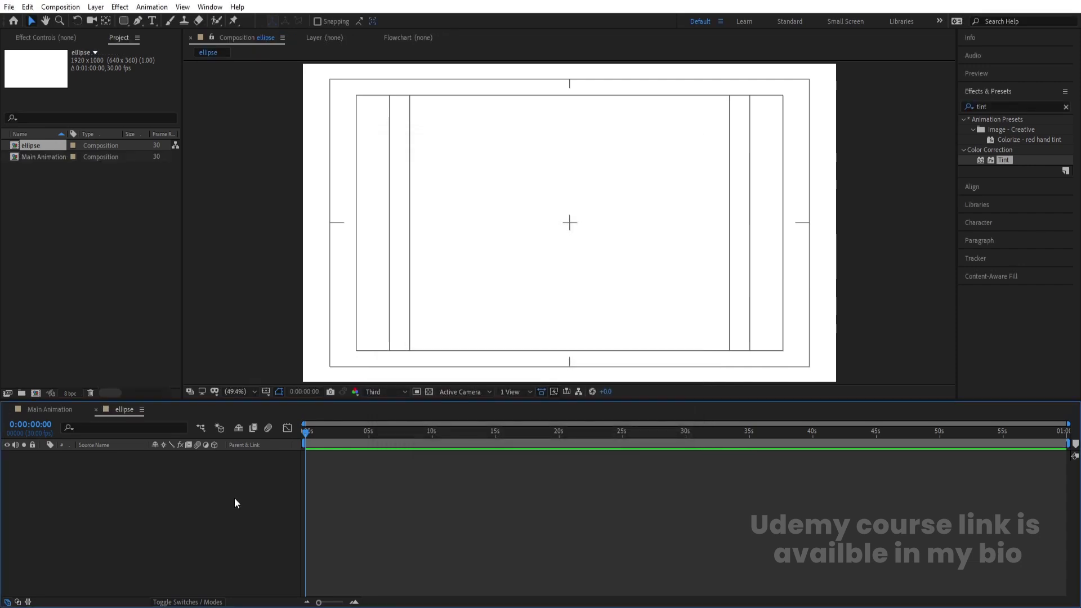
# Resize the ellipse composition to 500×500 in Composition Settings.
pyautogui.hotkey('ctrl', 'k')
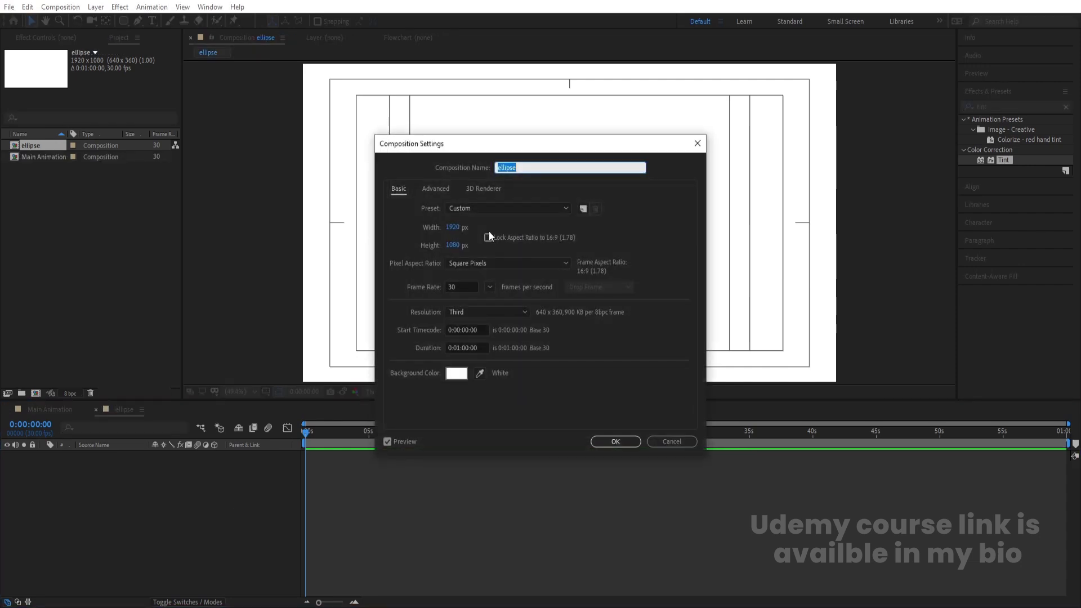
pyautogui.click(453, 227)
pyautogui.write('500')
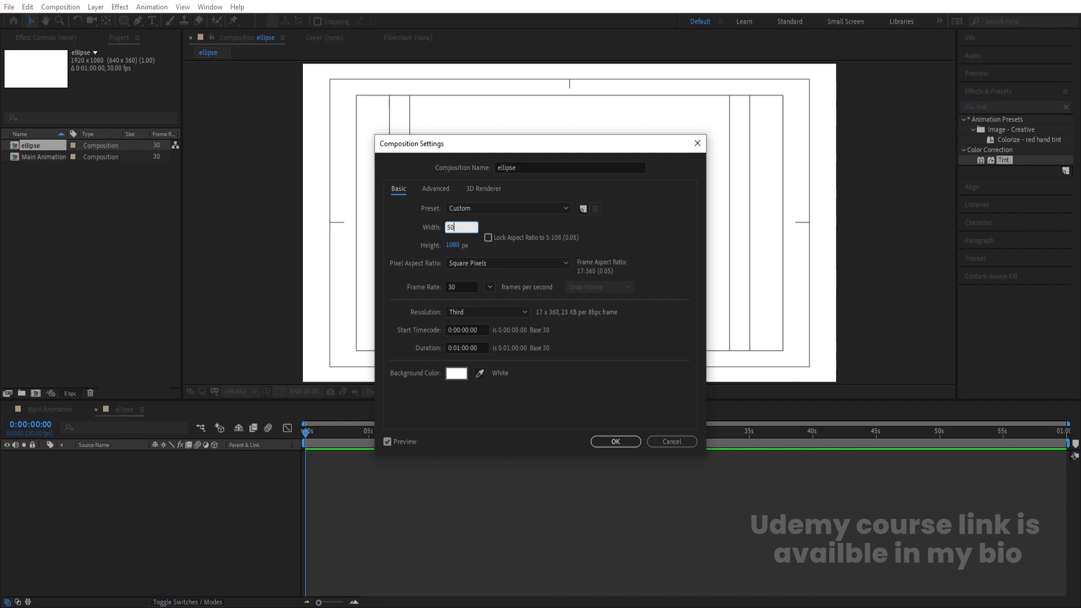
pyautogui.press('Return')
pyautogui.click(454, 246)
pyautogui.write('500')
pyautogui.press('Return')
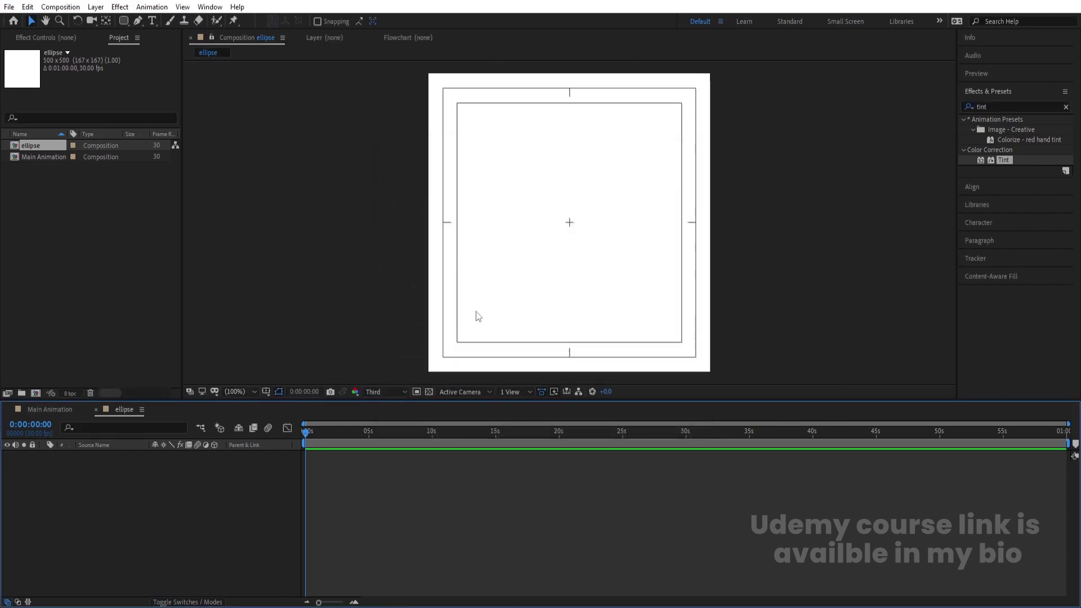
# Add a comp-filling ellipse with the Ellipse tool, scale it to 96%, and select Shape Layer 1.
pyautogui.moveTo(123, 21); pyautogui.dragTo(160, 45)
pyautogui.doubleClick(124, 21)
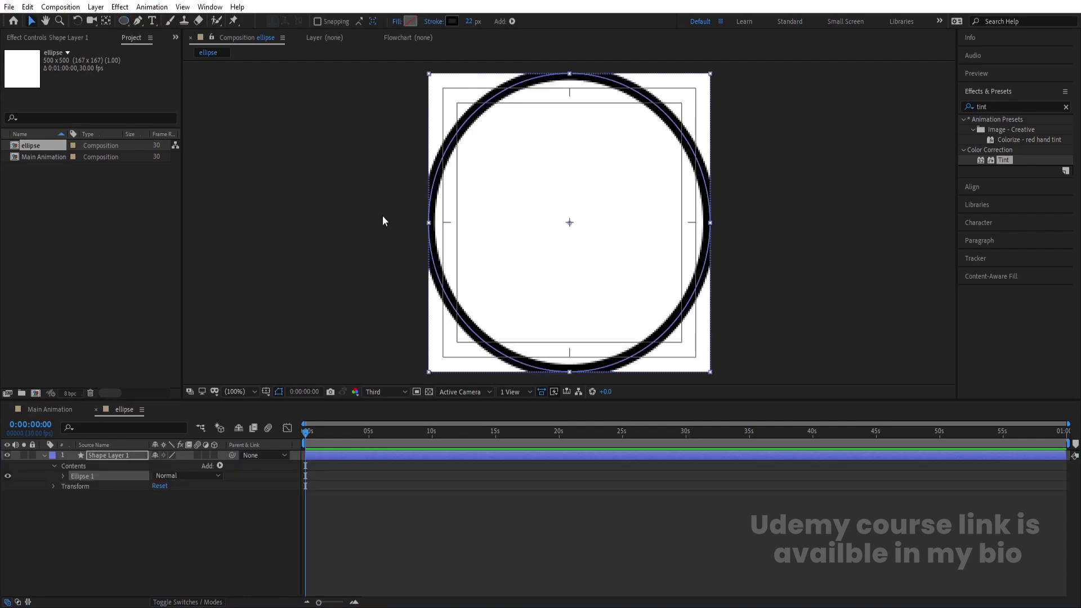
pyautogui.press('s')
pyautogui.moveTo(175, 465); pyautogui.dragTo(169, 465)
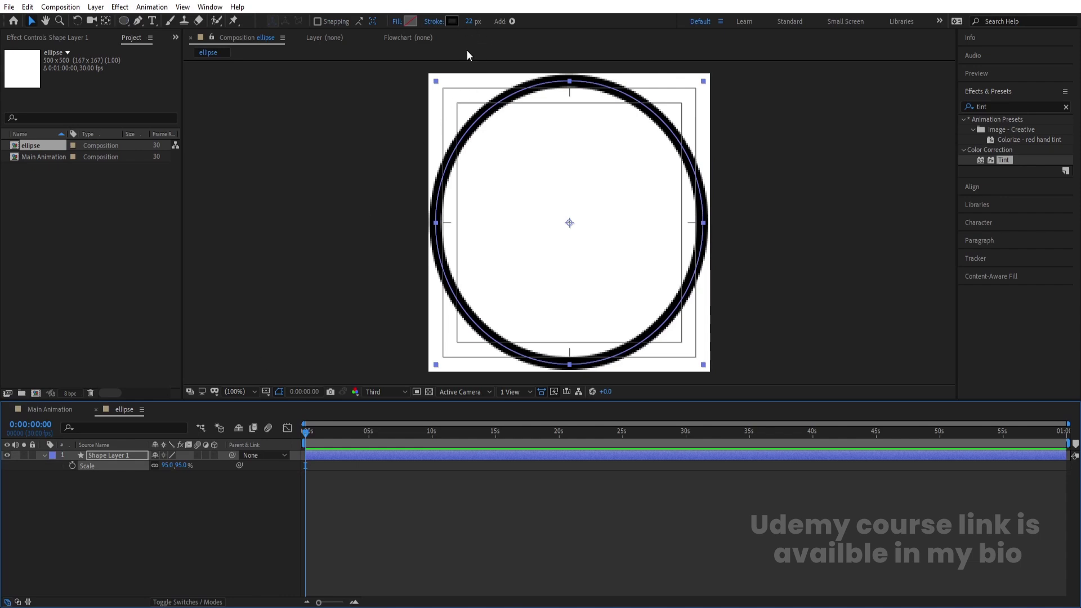
pyautogui.click(164, 466)
pyautogui.write('96')
pyautogui.press('Return')
pyautogui.click(156, 535)
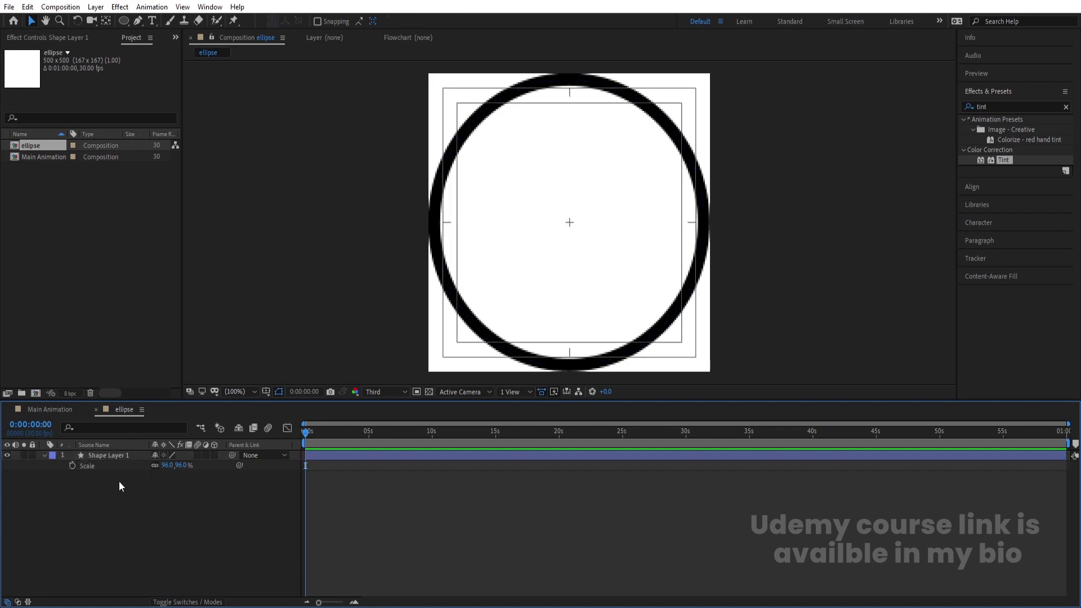
pyautogui.click(103, 459)
# Duplicate the circle and give the copy a black fill with no stroke.
pyautogui.hotkey('ctrl', 'd')
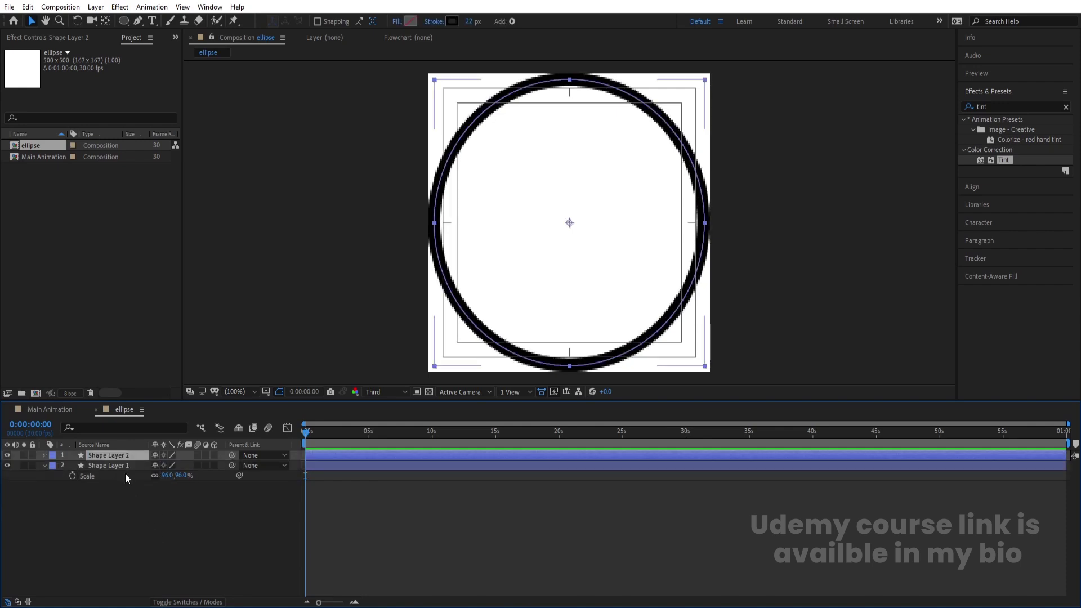
pyautogui.press('s')
pyautogui.click(428, 21)
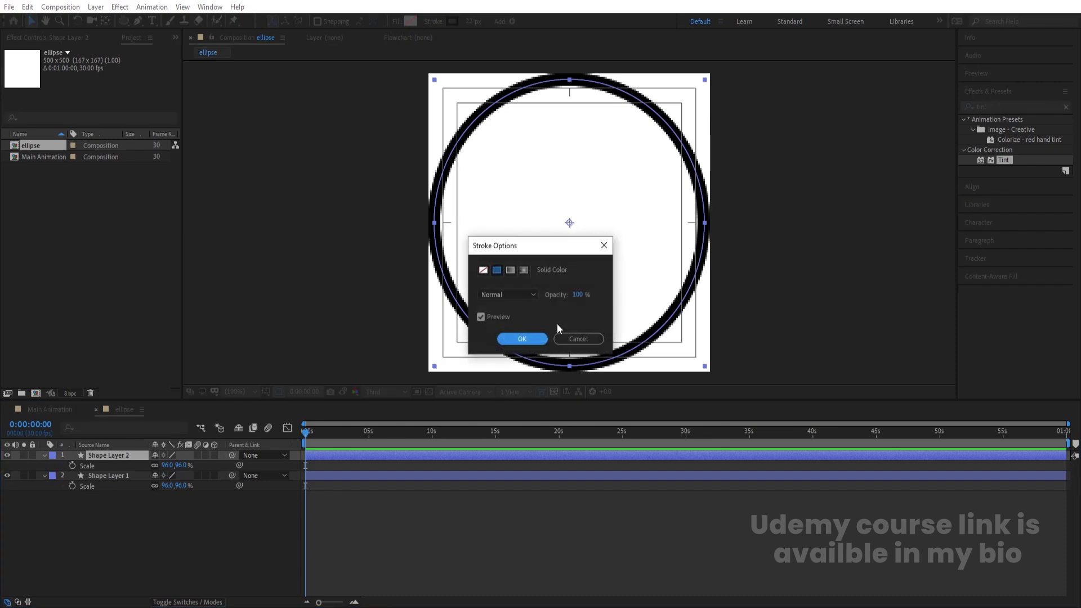
pyautogui.click(483, 270)
pyautogui.press('Return')
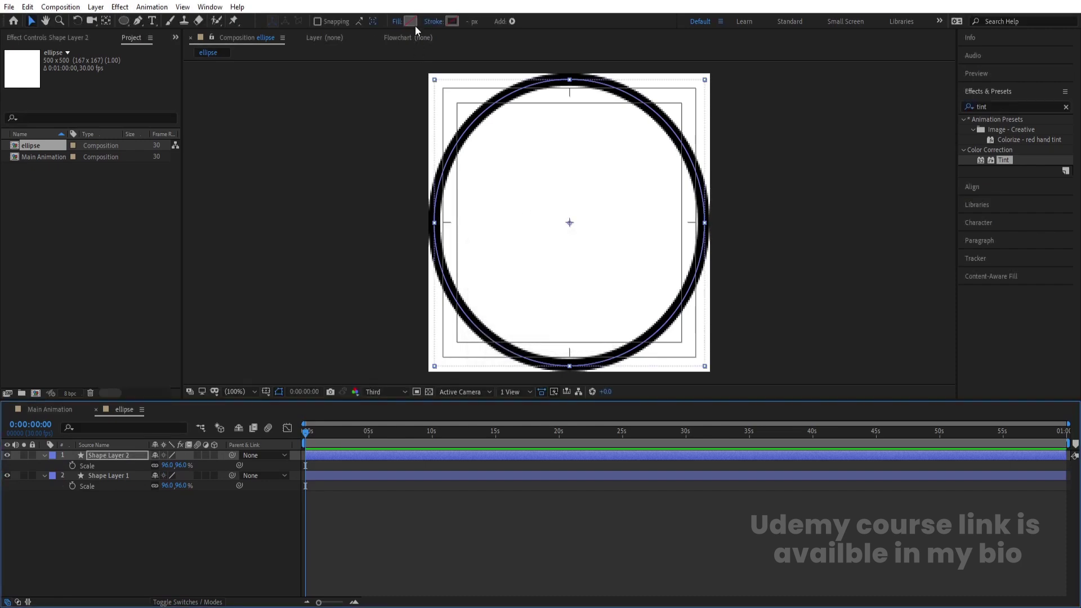
pyautogui.click(411, 21)
pyautogui.click(375, 241)
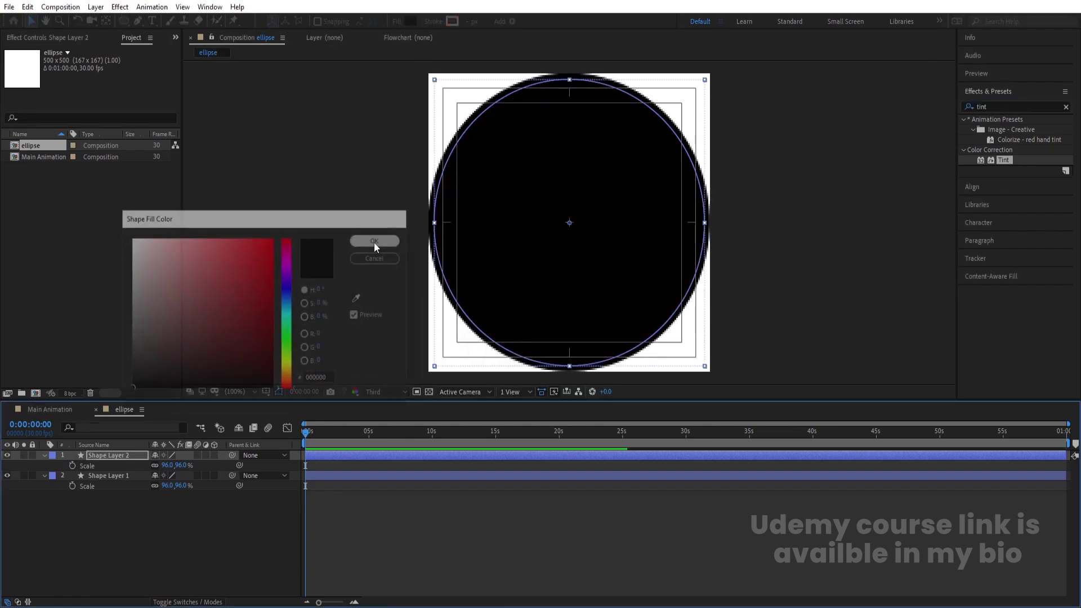
# Shrink the black disc to 87% scale, then select the outer ring layer.
pyautogui.press('F2')
pyautogui.moveTo(166, 466); pyautogui.dragTo(161, 466)
pyautogui.click(146, 525)
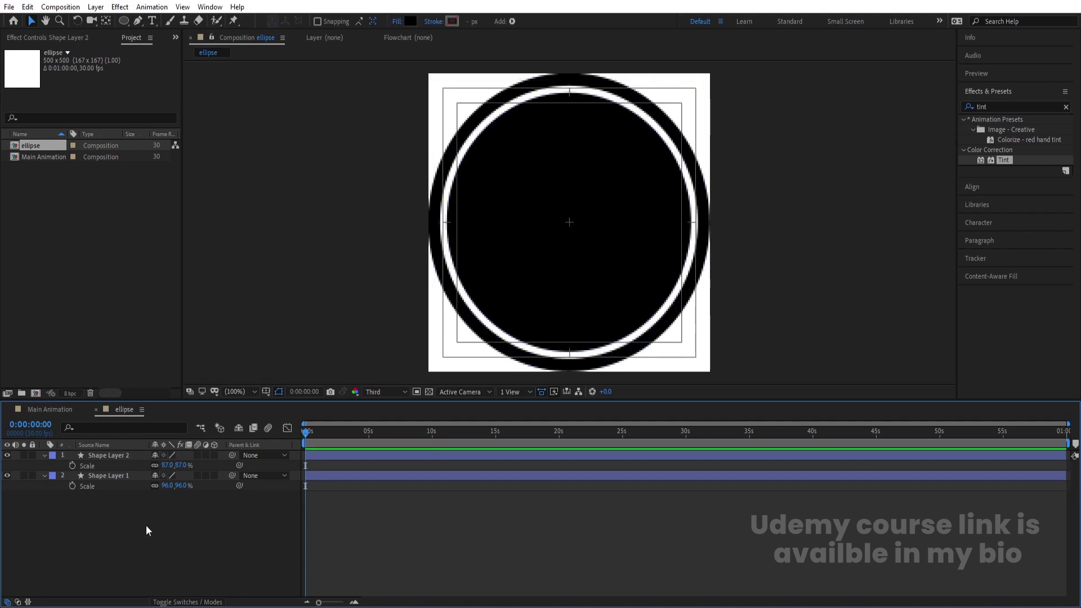
pyautogui.click(104, 478)
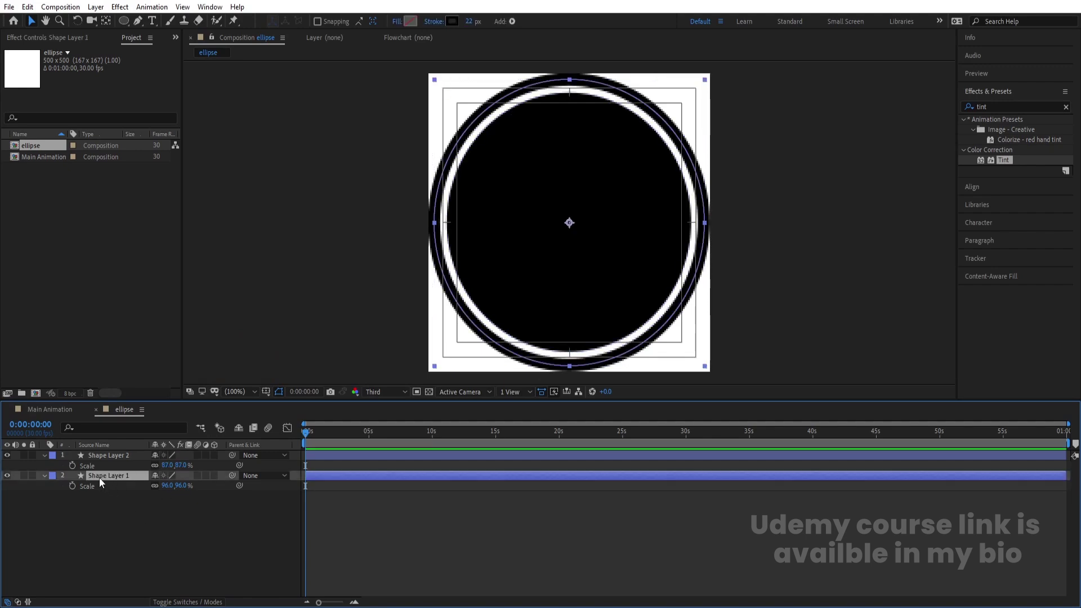
pyautogui.press('F2')
# Add Trim Paths to Shape Layer 1 and set its End to 90%.
pyautogui.click(45, 476)
pyautogui.click(45, 476)
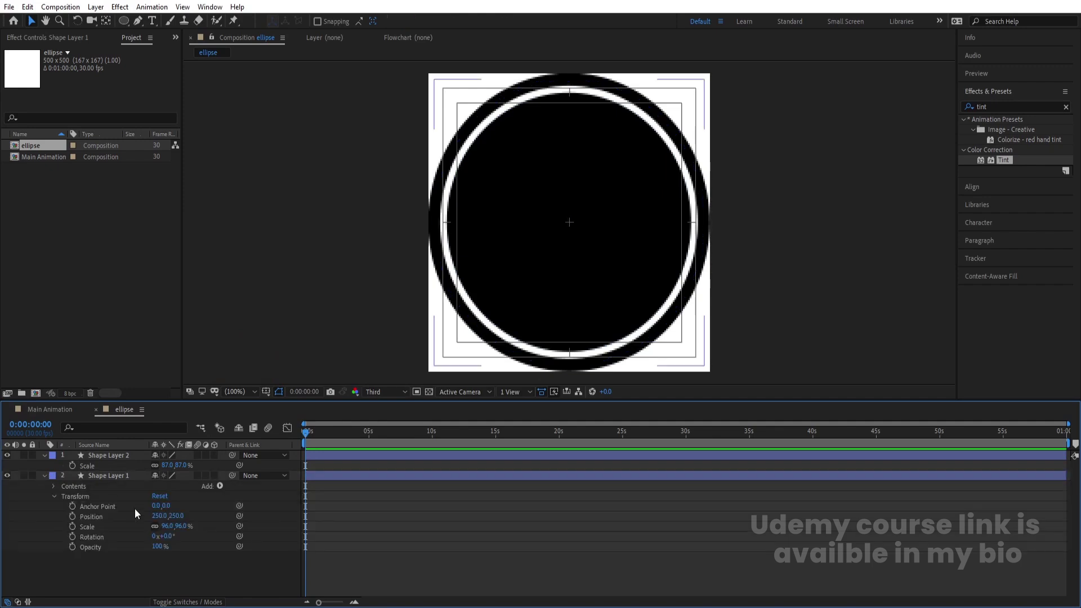
pyautogui.click(220, 486)
pyautogui.click(248, 420)
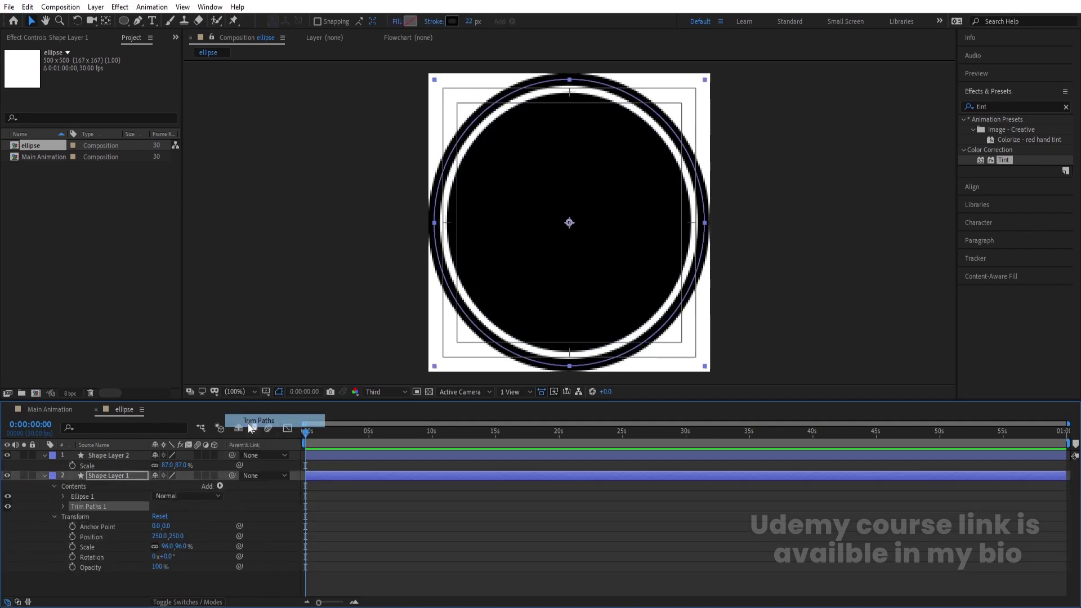
pyautogui.click(62, 506)
pyautogui.moveTo(152, 527); pyautogui.dragTo(157, 526)
pyautogui.click(156, 526)
pyautogui.write('90')
pyautogui.press('Return')
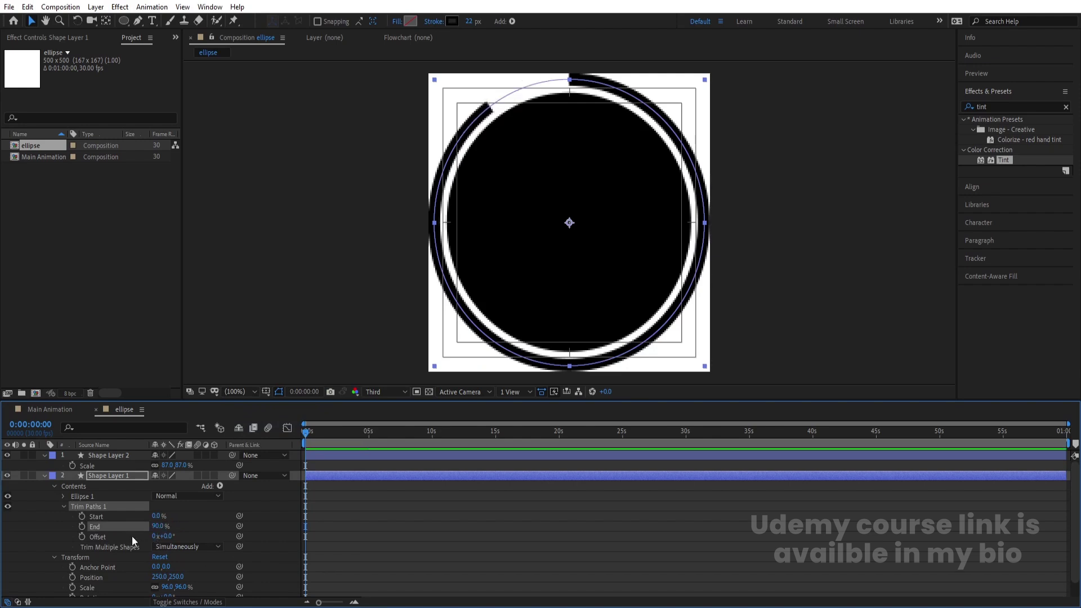
# Set a trim Offset keyframe and give Stroke 1 a Round Cap line end.
pyautogui.click(82, 538)
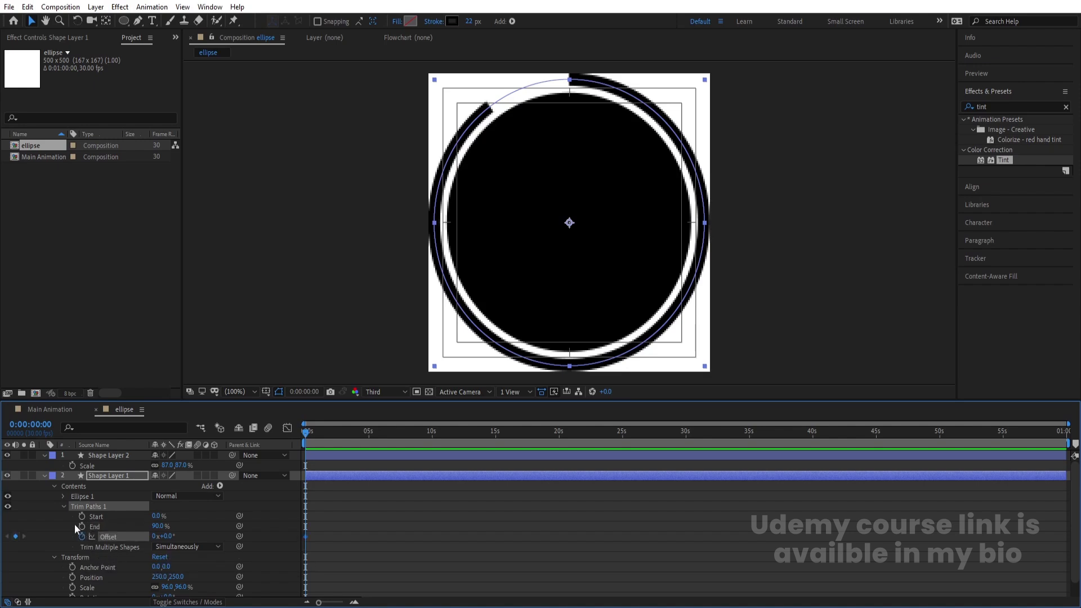
pyautogui.click(63, 496)
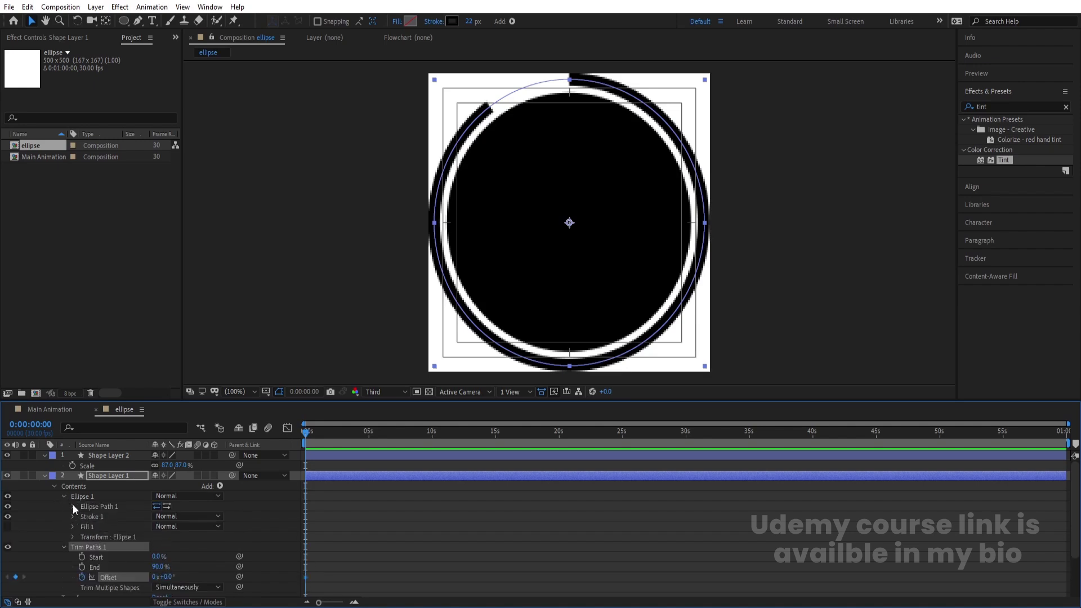
pyautogui.click(73, 506)
pyautogui.click(71, 536)
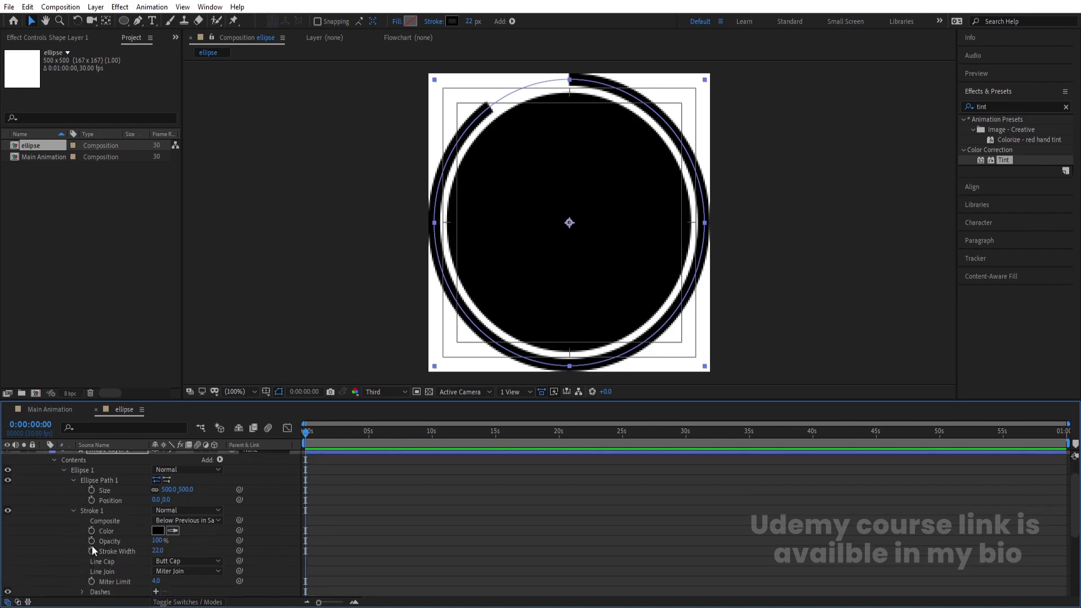
pyautogui.click(167, 562)
pyautogui.click(179, 535)
pyautogui.click(391, 506)
pyautogui.press('u')
pyautogui.press('=')
pyautogui.press('=')
pyautogui.press('=')
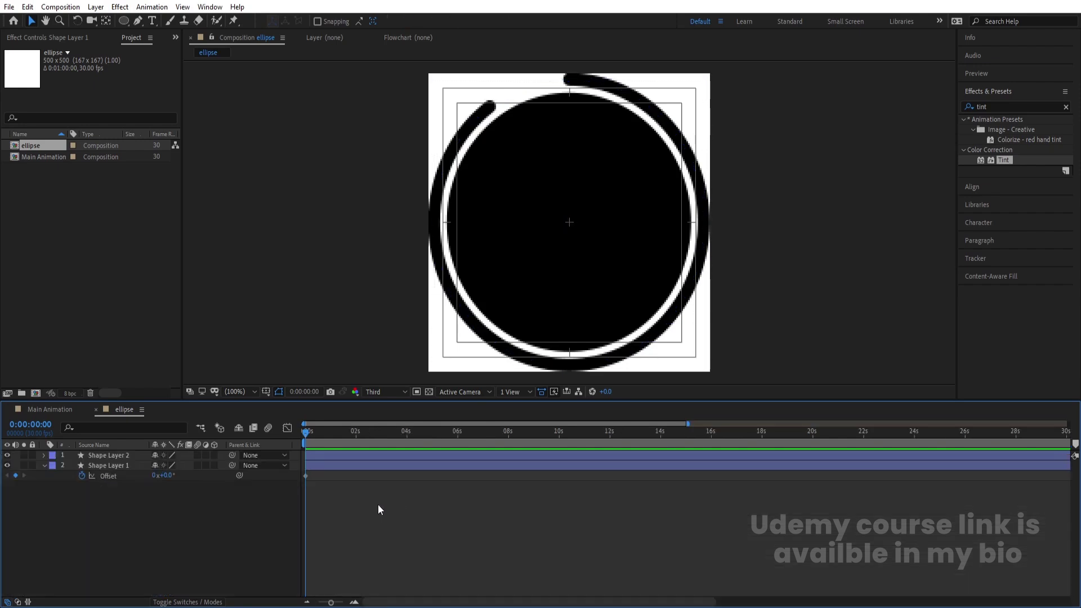
# Set the trim Offset to one full revolution at 2 seconds and preview the spin.
pyautogui.click(509, 437)
pyautogui.click(153, 476)
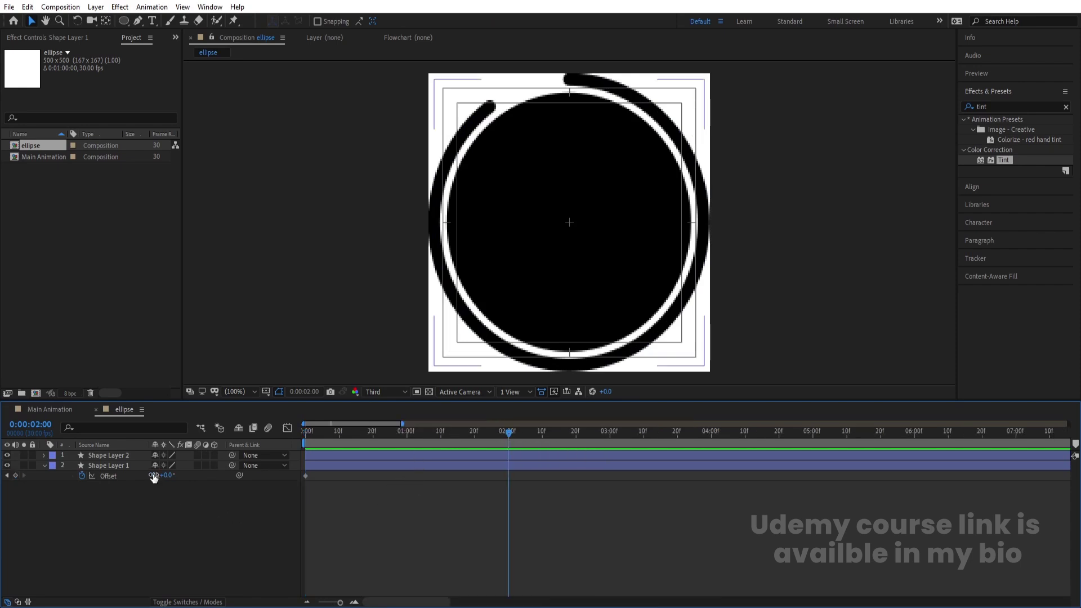
pyautogui.write('1')
pyautogui.press('Return')
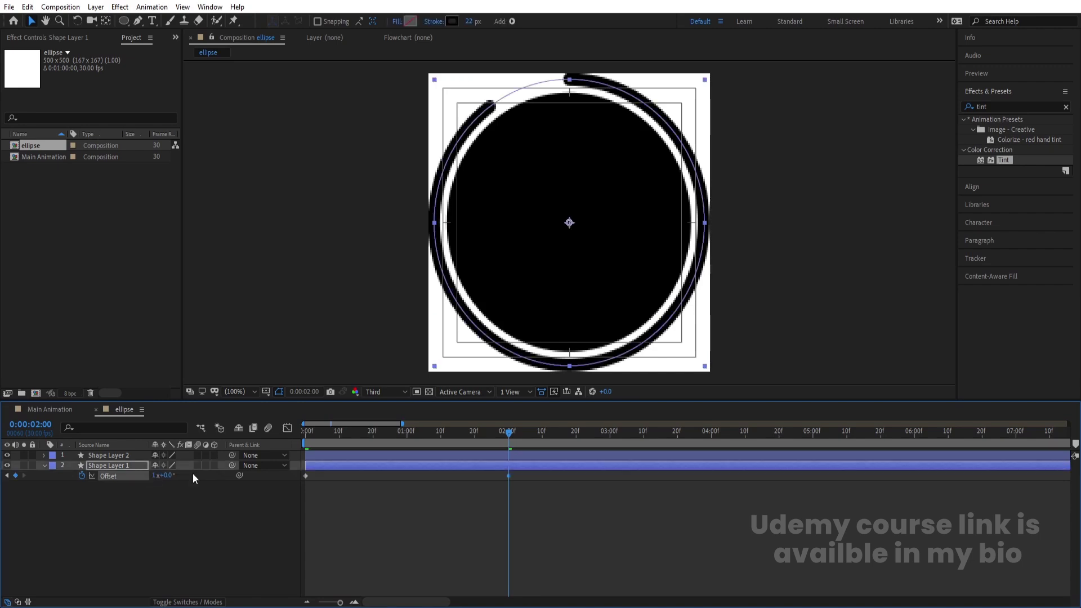
pyautogui.click(340, 431)
pyautogui.press('Home')
pyautogui.press('space')
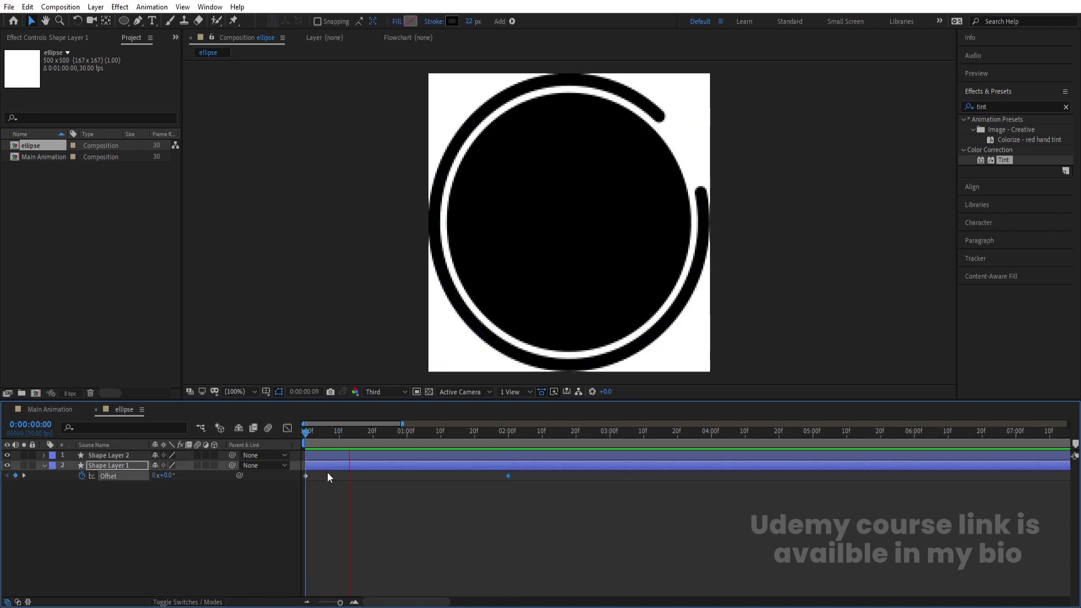
pyautogui.press('space')
pyautogui.press('space')
pyautogui.press('space')
# Add a loopOut() expression to the Offset property and preview the looping ring.
pyautogui.moveTo(374, 435); pyautogui.dragTo(155, 477)
pyautogui.click(96, 508)
pyautogui.click(82, 477)
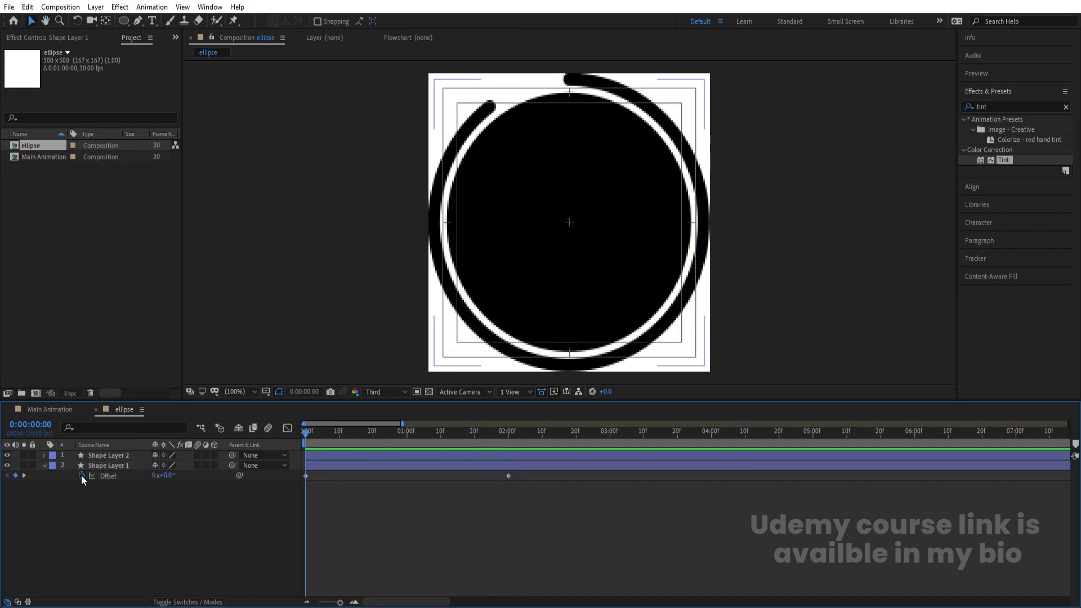
pyautogui.keyDown('alt'); pyautogui.click(81, 476); pyautogui.keyUp('alt')
pyautogui.write('loop')
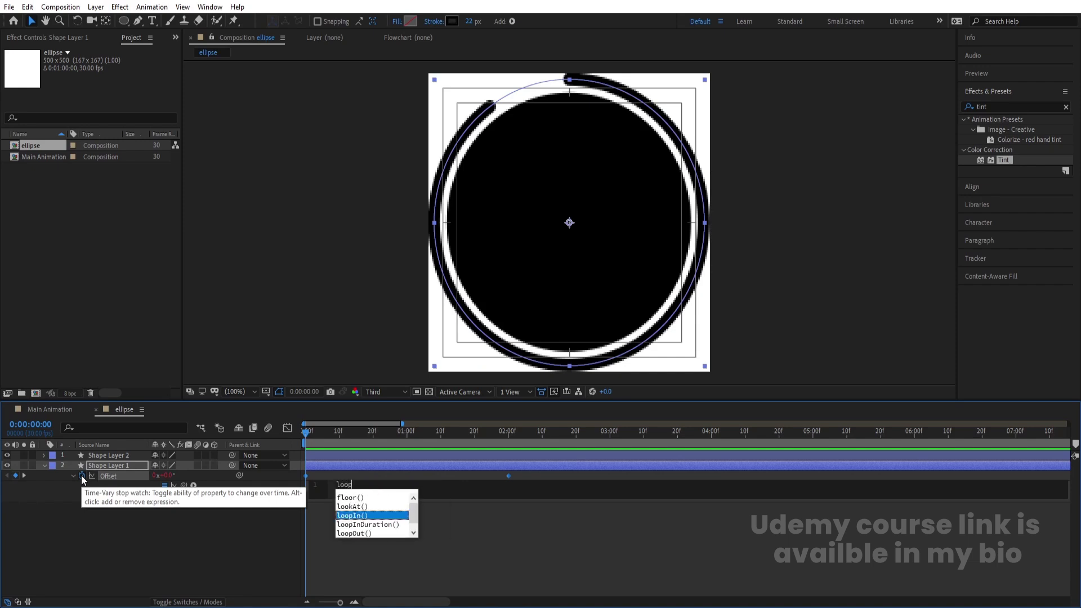
pyautogui.press('Down')
pyautogui.press('Down')
pyautogui.press('Return')
pyautogui.click(158, 519)
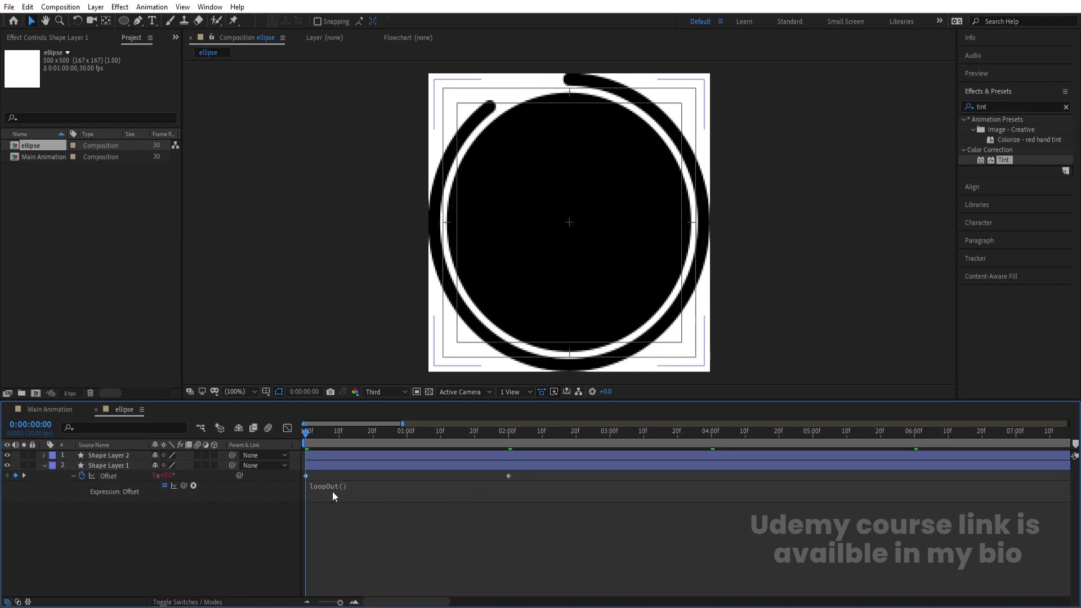
pyautogui.press('space')
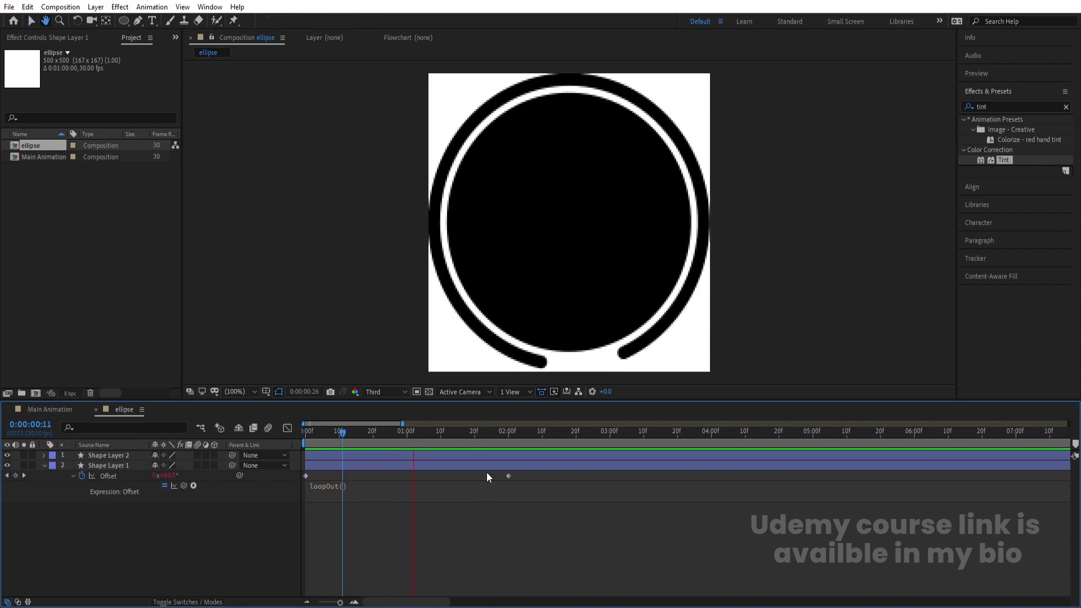
pyautogui.press('space')
# Add the ellipse composition to Main Animation and move it left of centre.
pyautogui.click(58, 409)
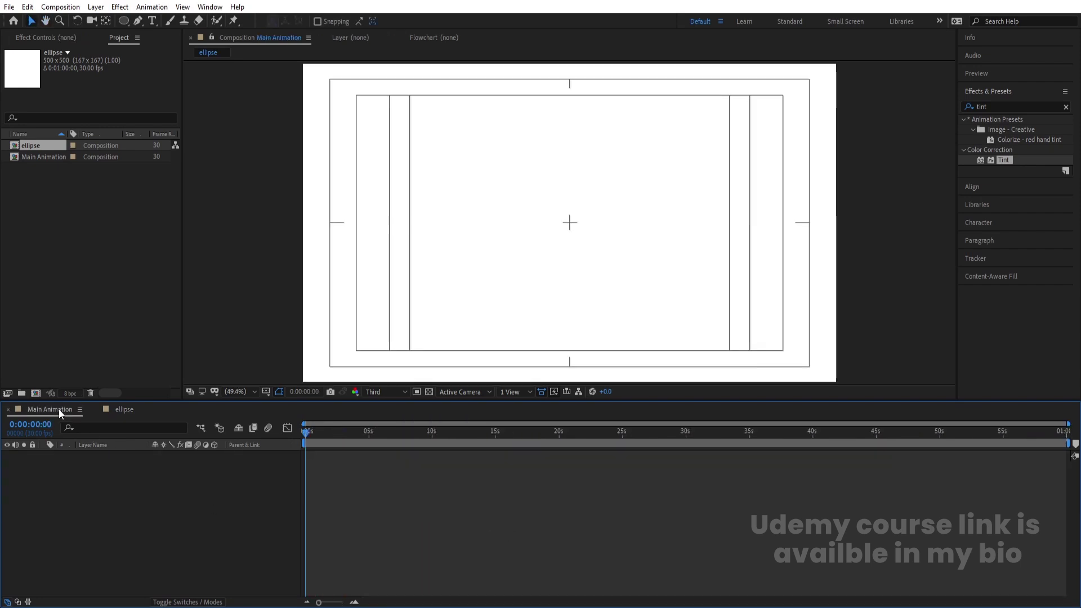
pyautogui.moveTo(33, 145); pyautogui.dragTo(120, 514)
pyautogui.moveTo(606, 229); pyautogui.dragTo(536, 224)
pyautogui.press('Return')
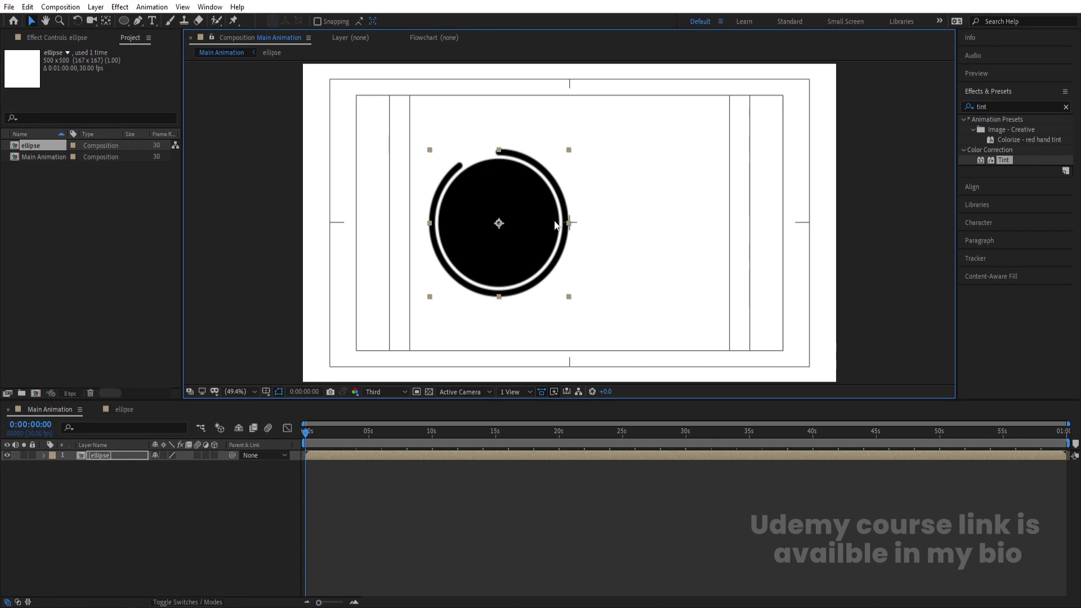
pyautogui.scroll(4, 555, 223)
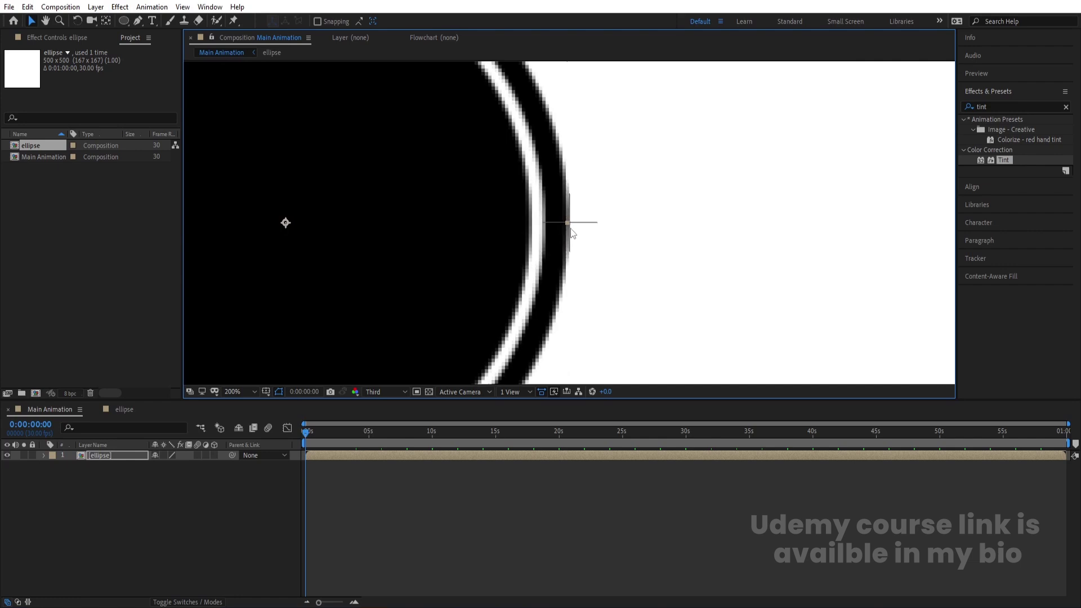
pyautogui.click(101, 458)
# Duplicate the ellipse layer, fit the viewer, and move the copy to the right beside it.
pyautogui.hotkey('ctrl', 'd')
pyautogui.click(238, 392)
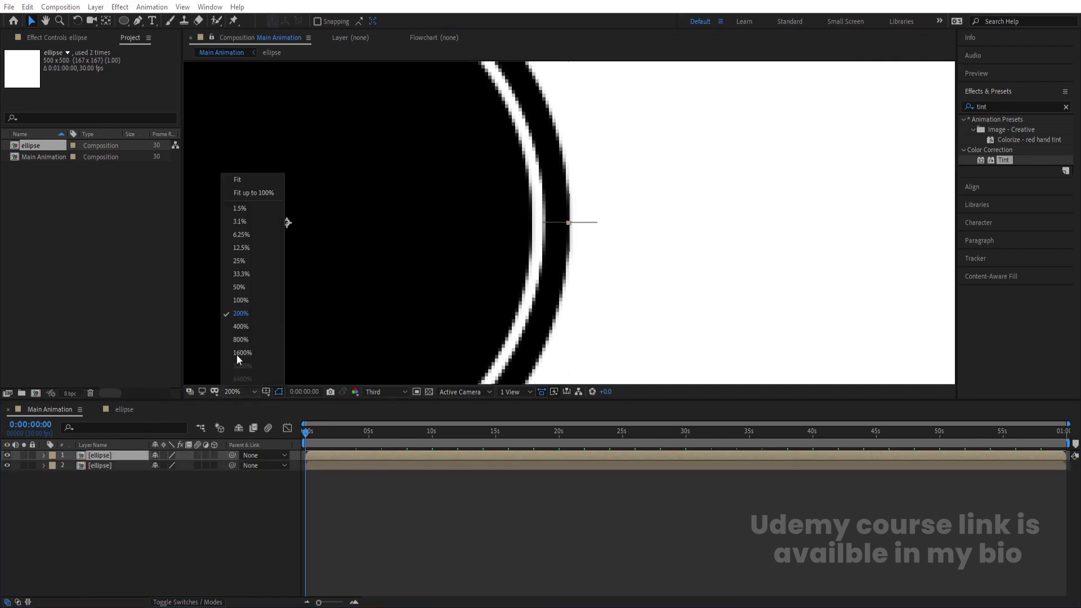
pyautogui.click(239, 180)
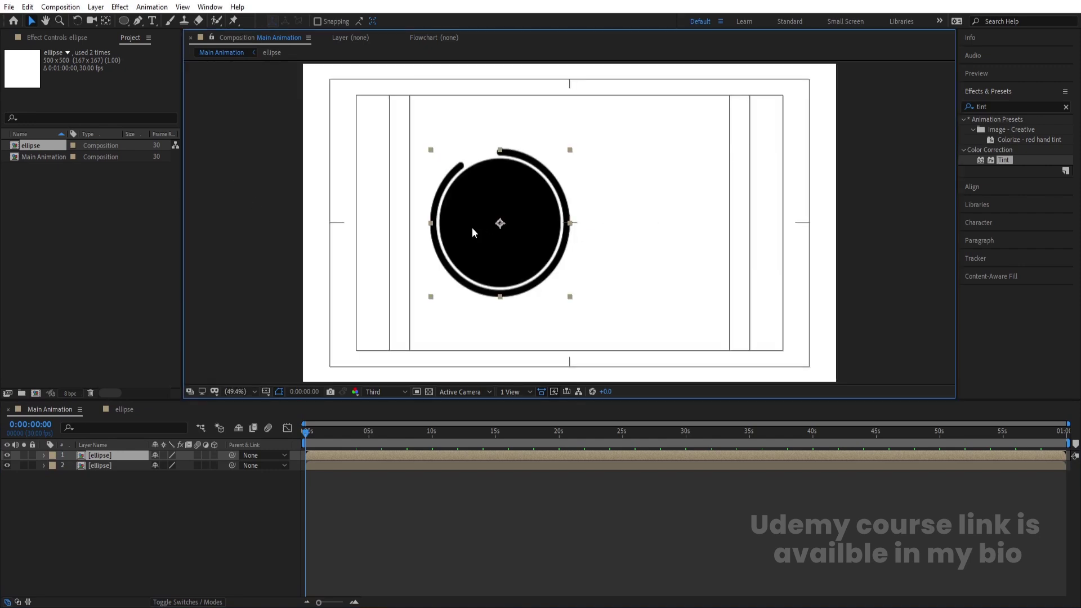
pyautogui.moveTo(438, 223); pyautogui.dragTo(577, 223)
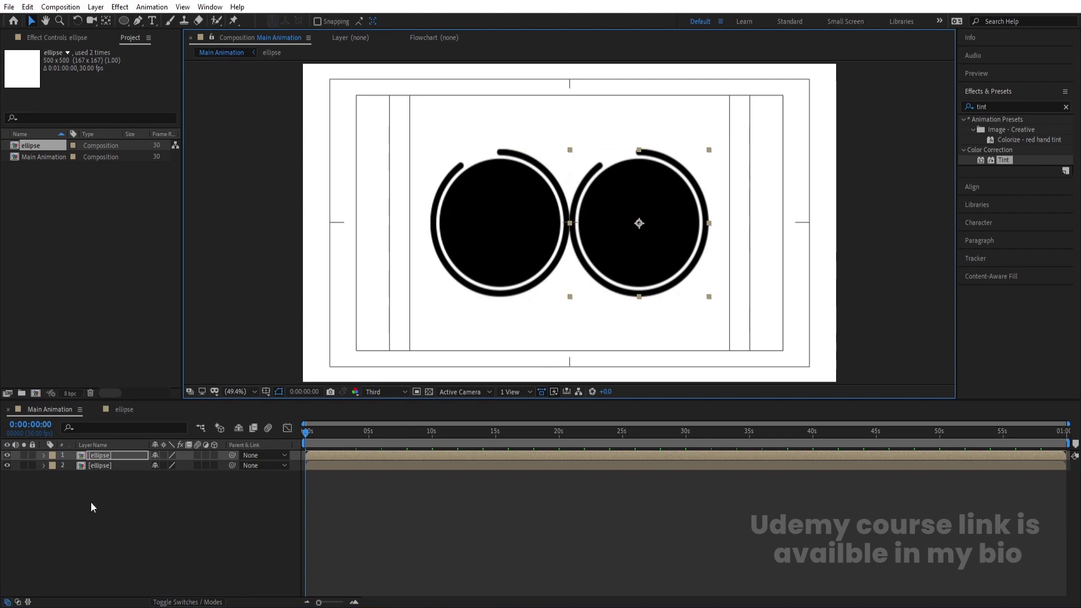
pyautogui.click(105, 491)
# Try flipping the right eye with -100 scale, undo it, and preview both eyes.
pyautogui.click(96, 455)
pyautogui.press('s')
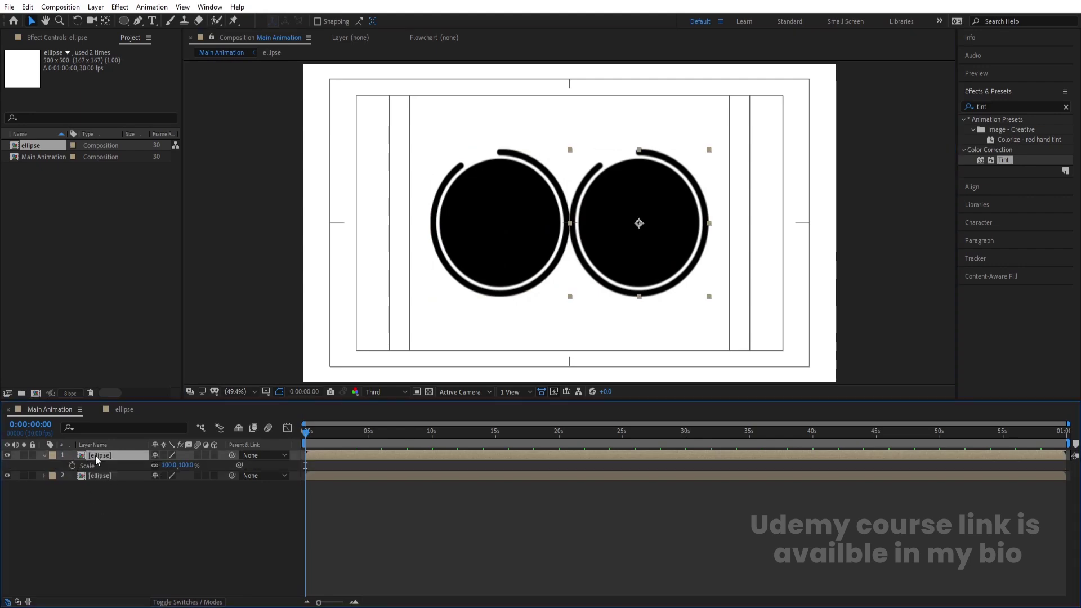
pyautogui.click(168, 465)
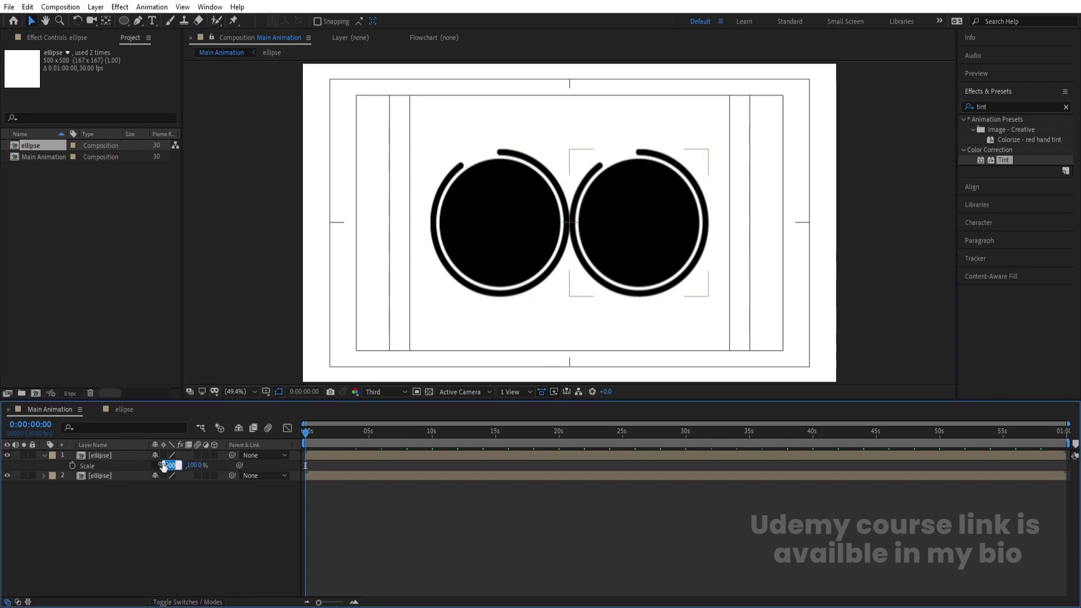
pyautogui.write('-100')
pyautogui.press('Return')
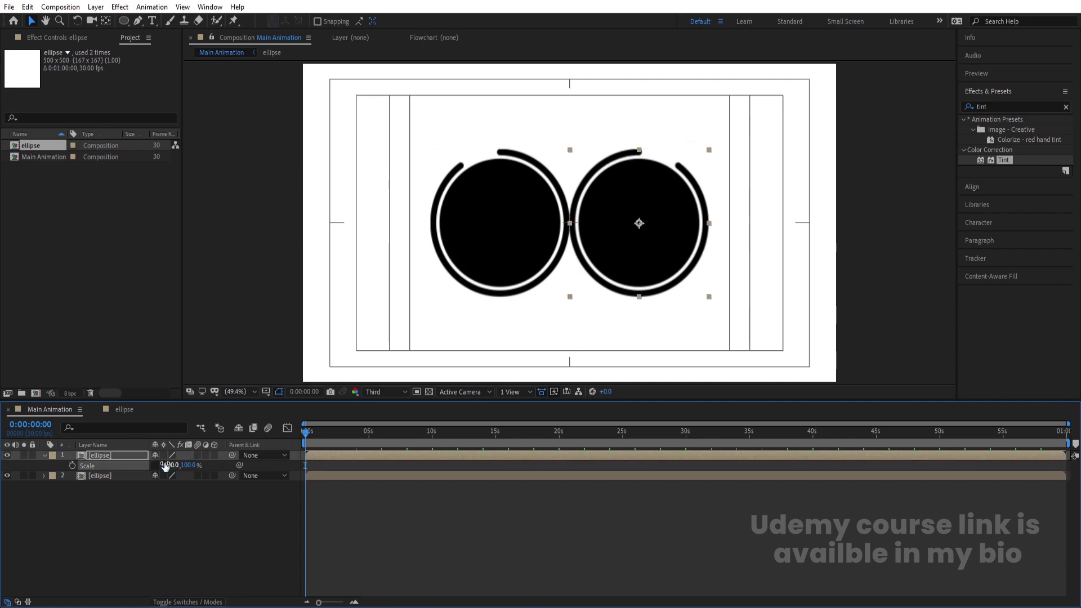
pyautogui.hotkey('ctrl', 'z')
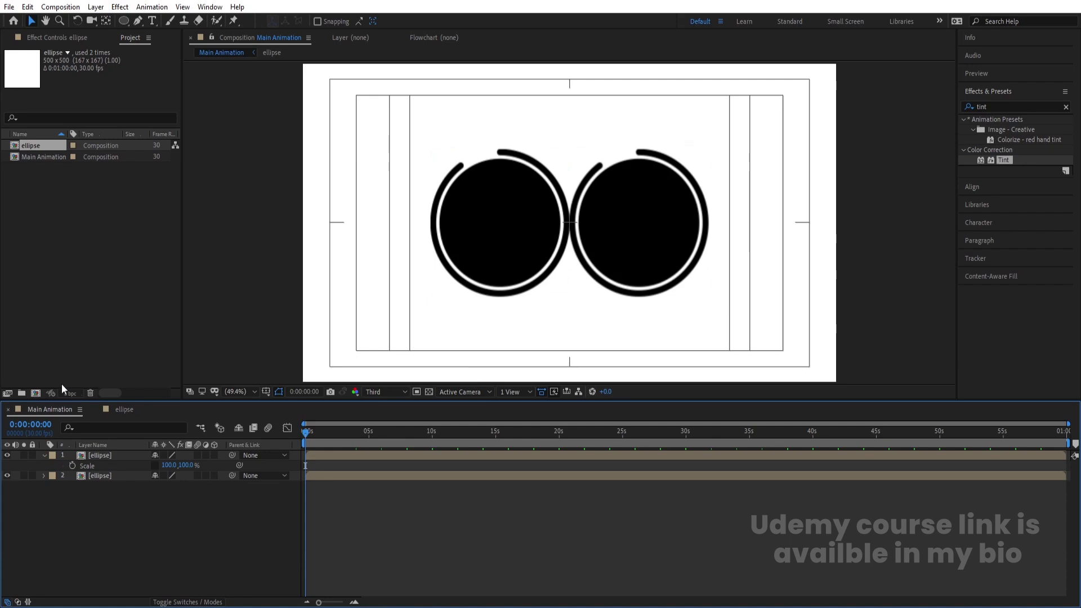
pyautogui.click(96, 454)
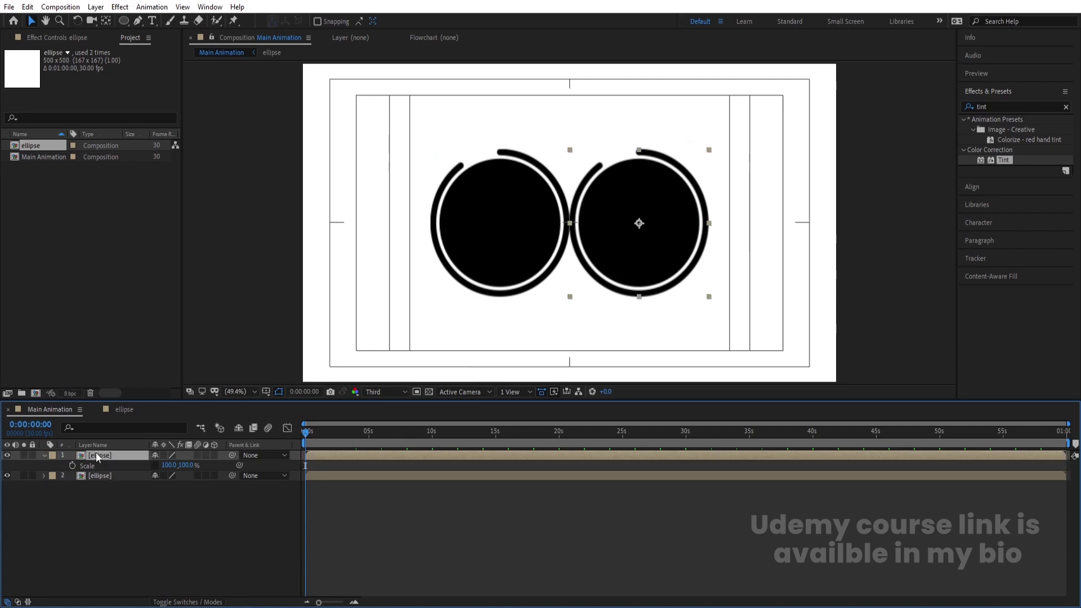
pyautogui.press('space')
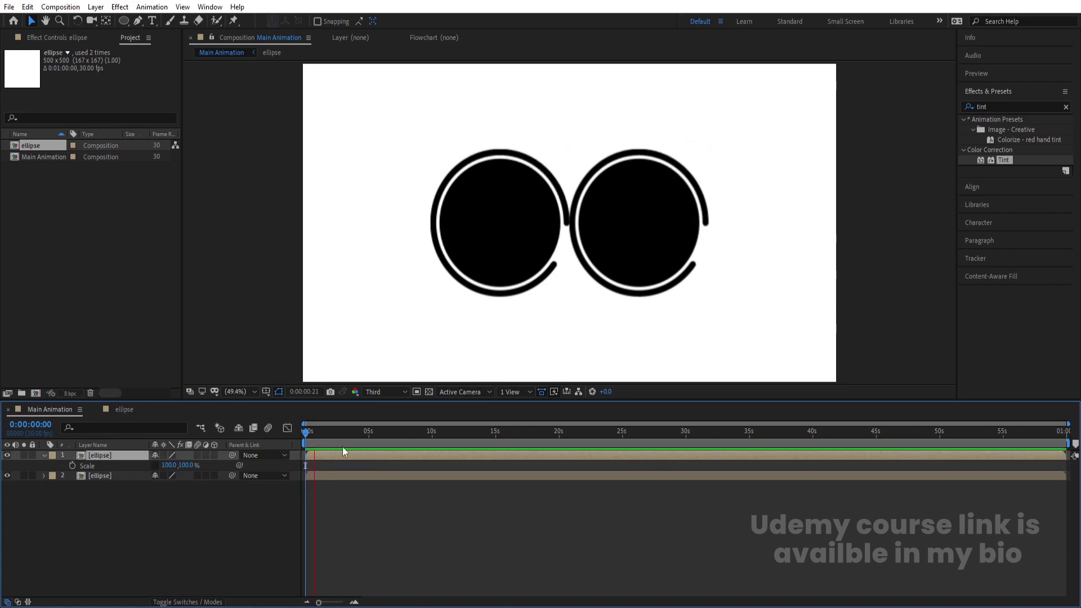
pyautogui.press('space')
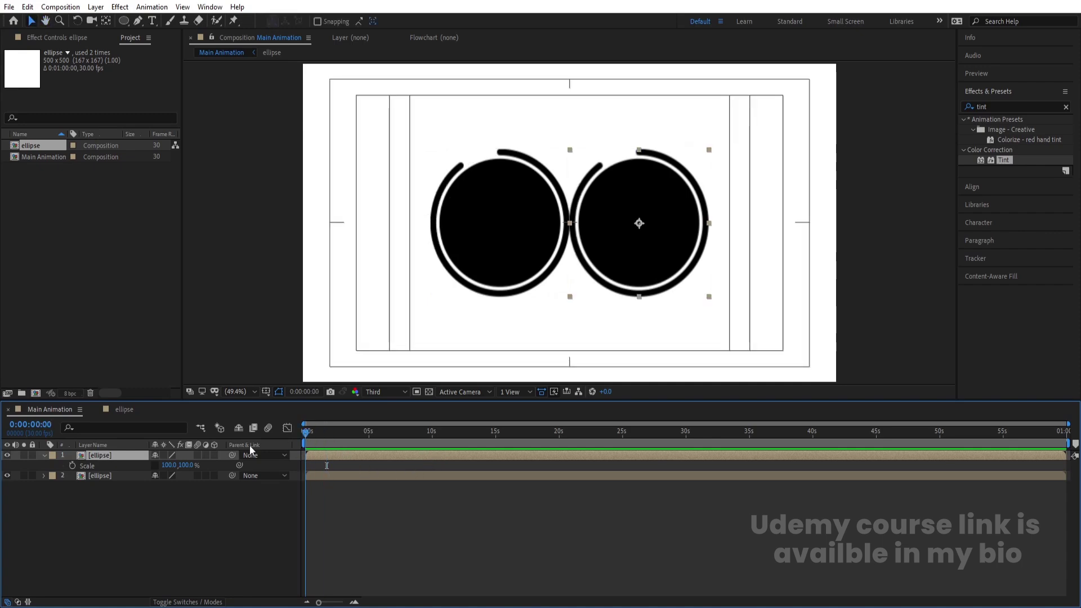
# Move the right eye's anchor point left to its edge with the Pan Behind tool.
pyautogui.click(139, 516)
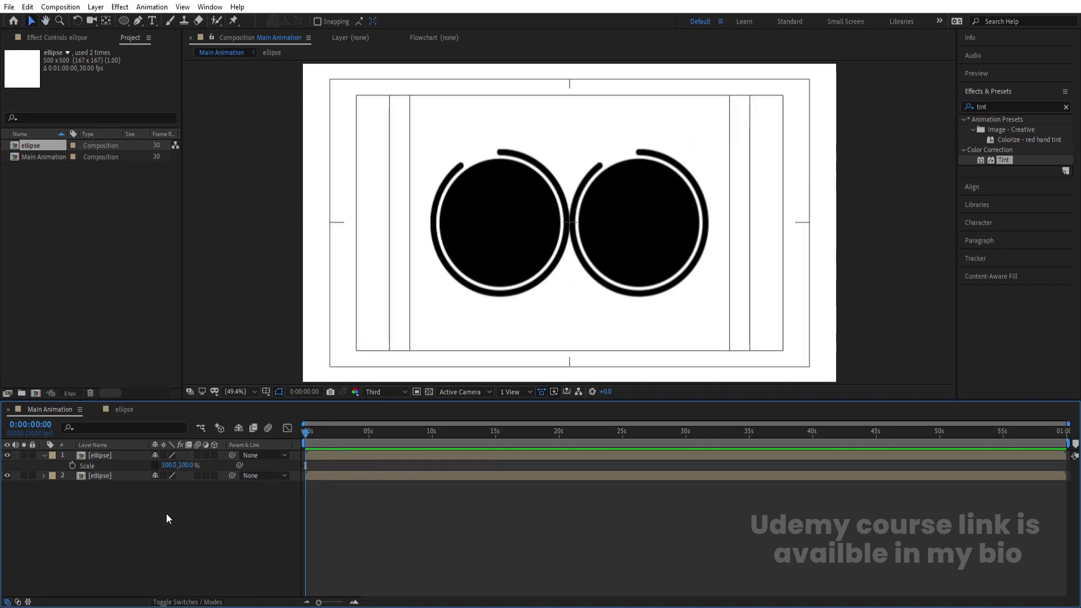
pyautogui.click(103, 455)
pyautogui.press('y')
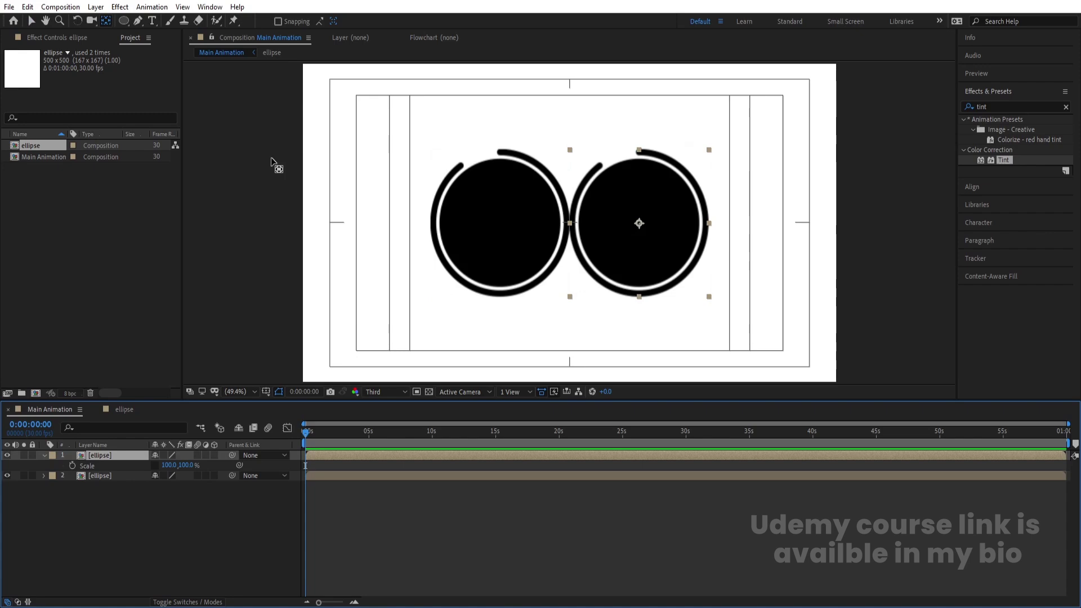
pyautogui.moveTo(642, 214); pyautogui.dragTo(570, 223)
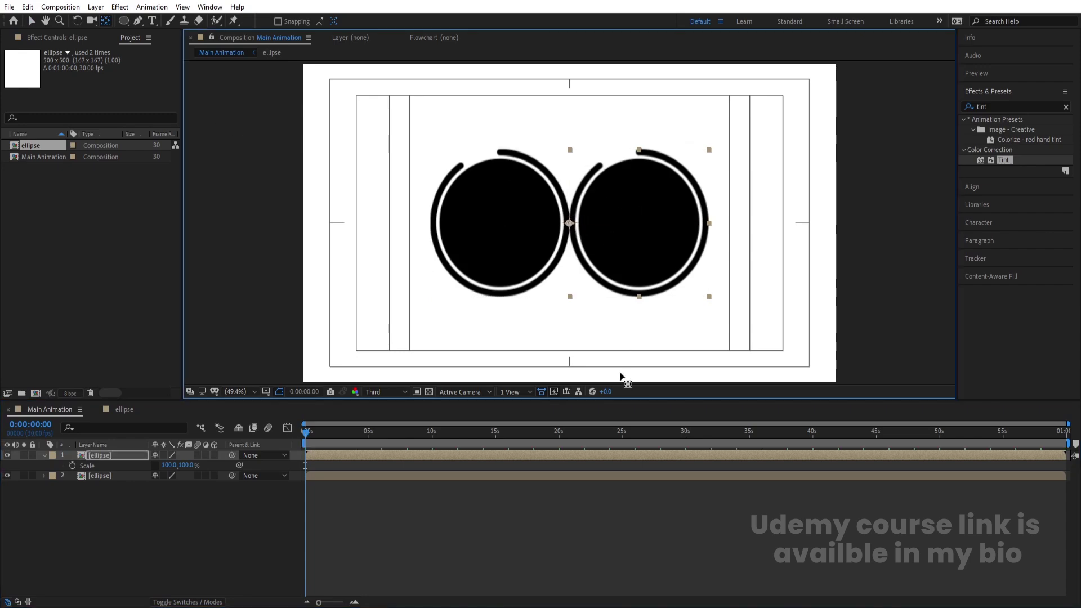
pyautogui.click(136, 535)
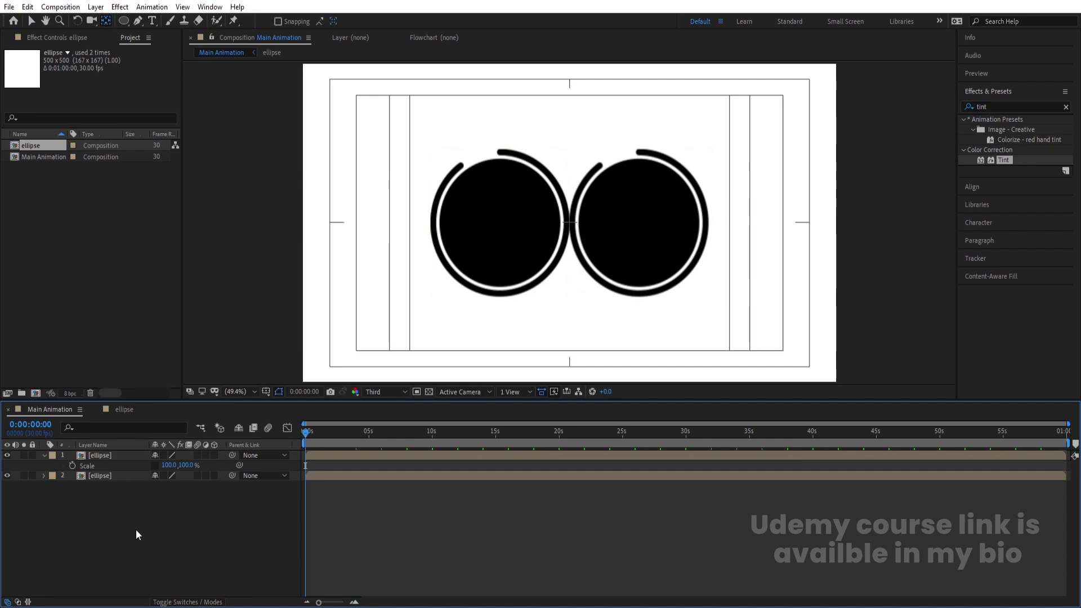
pyautogui.press('s')
pyautogui.click(102, 468)
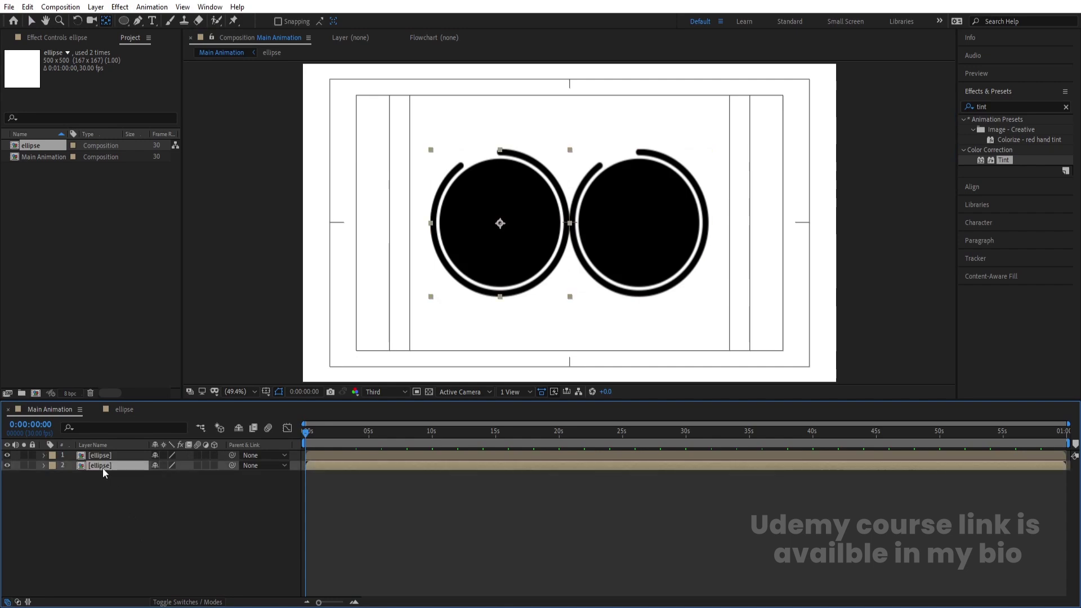
# Set a starting Position keyframe on the left eye and place a vertical guide near the right side.
pyautogui.press('p')
pyautogui.click(72, 475)
pyautogui.press('=')
pyautogui.press('=')
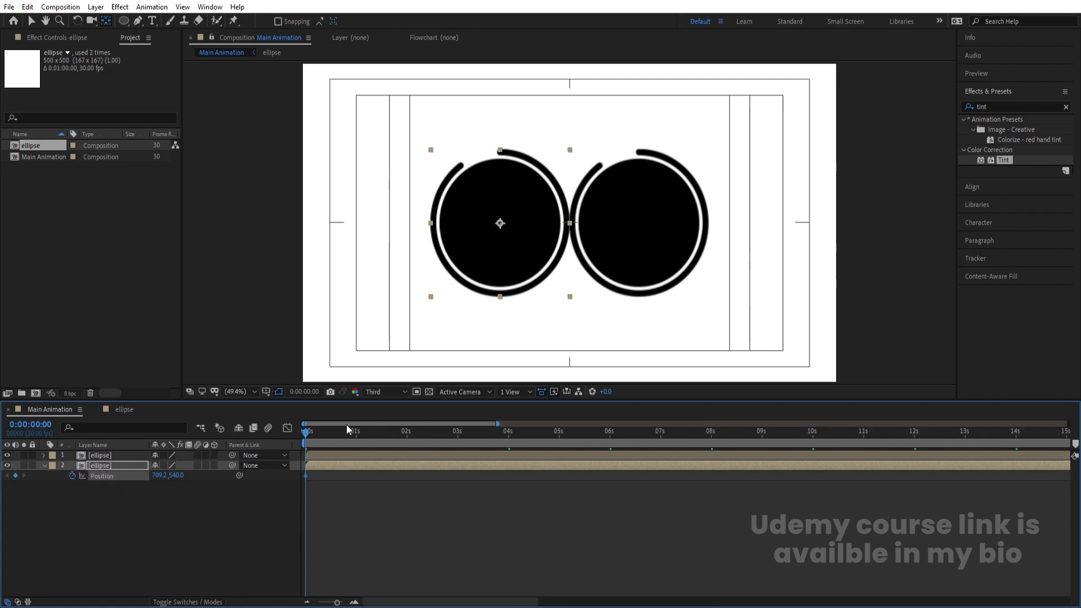
pyautogui.hotkey('ctrl', 'r')
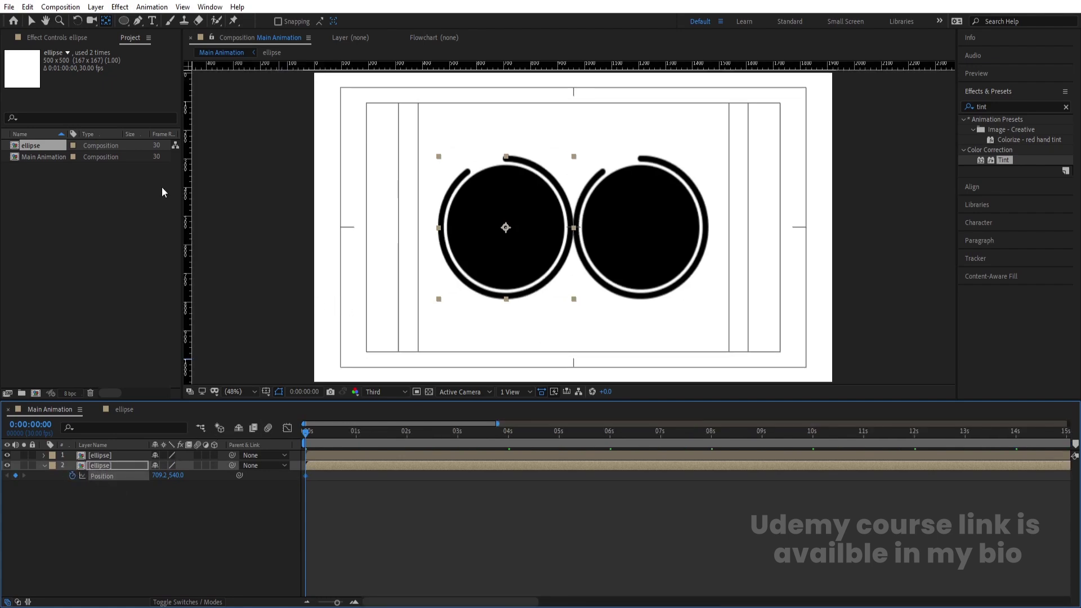
pyautogui.moveTo(193, 155); pyautogui.dragTo(709, 247)
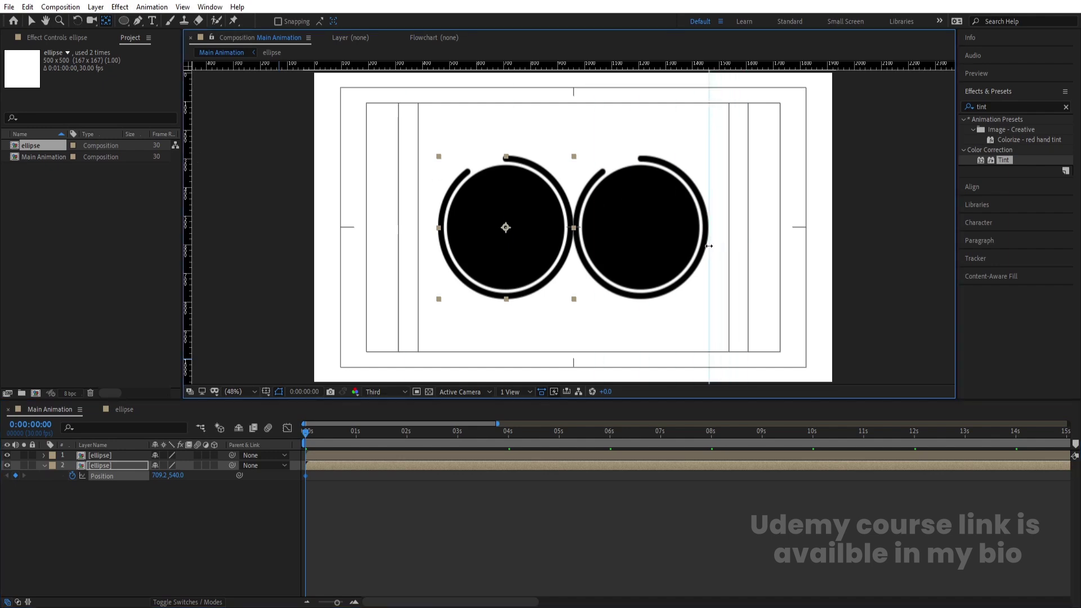
# Move the left eye rightward at 2 seconds and preview it sliding over.
pyautogui.click(407, 431)
pyautogui.moveTo(159, 475); pyautogui.dragTo(417, 453)
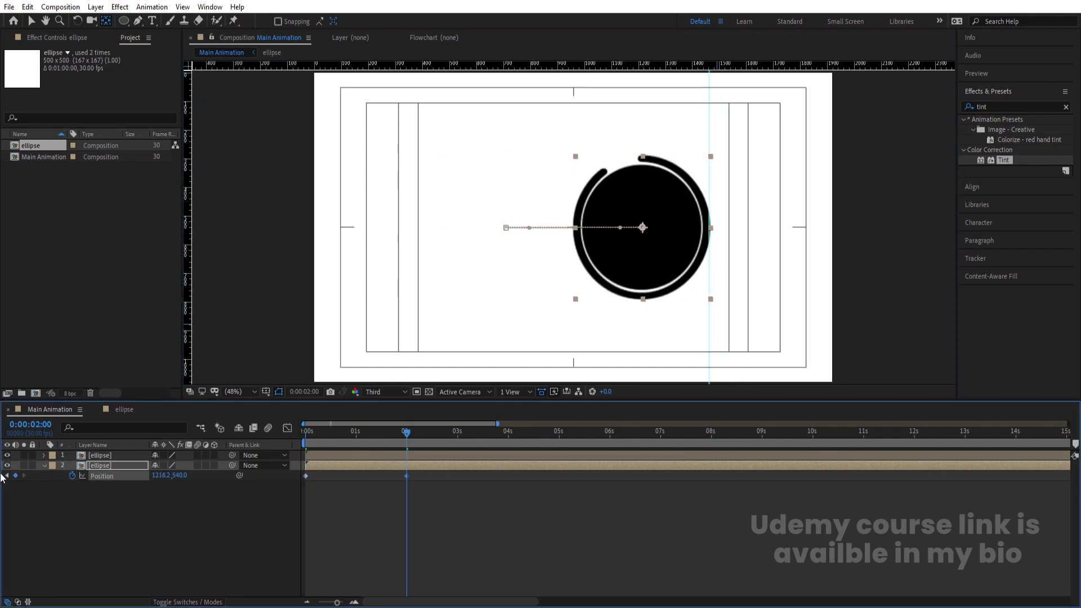
pyautogui.click(7, 455)
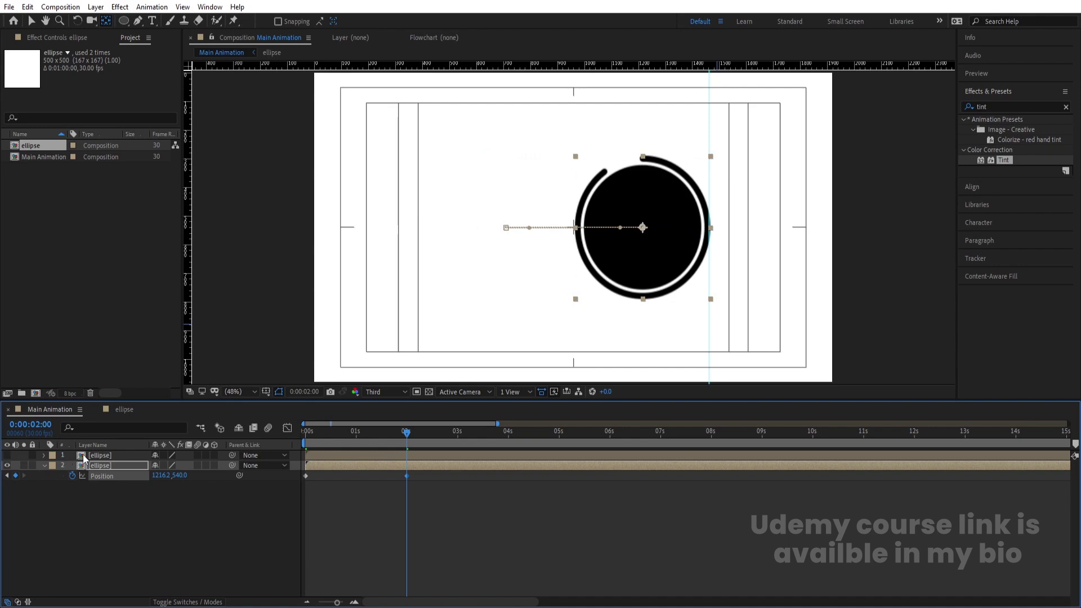
pyautogui.press('Left')
pyautogui.press('Left')
pyautogui.press('Left')
pyautogui.press('Left')
pyautogui.press('Left')
pyautogui.press('Left')
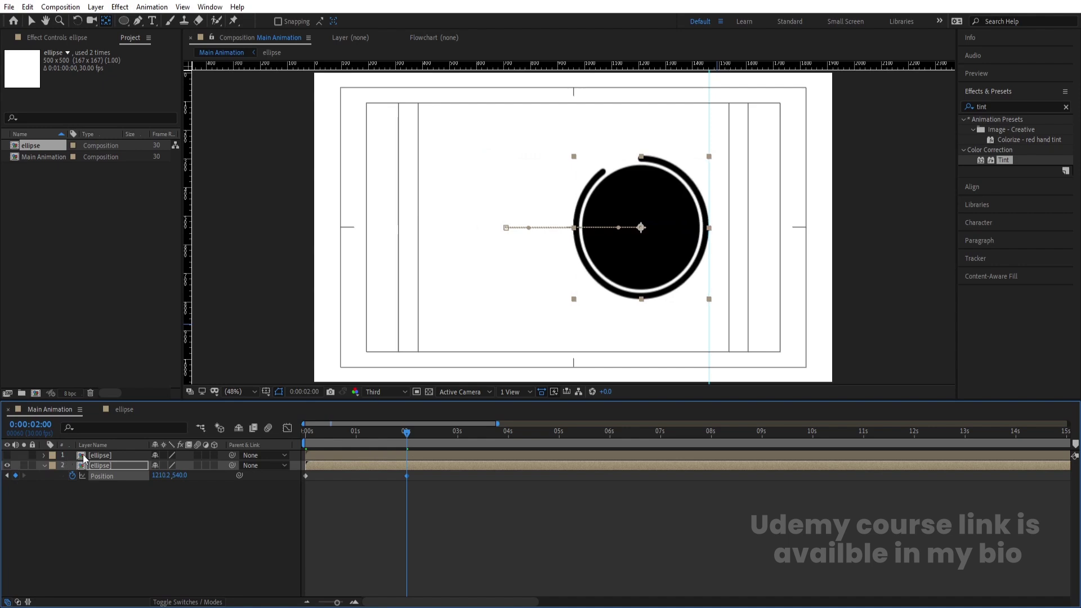
pyautogui.click(162, 521)
pyautogui.press('Home')
pyautogui.press('space')
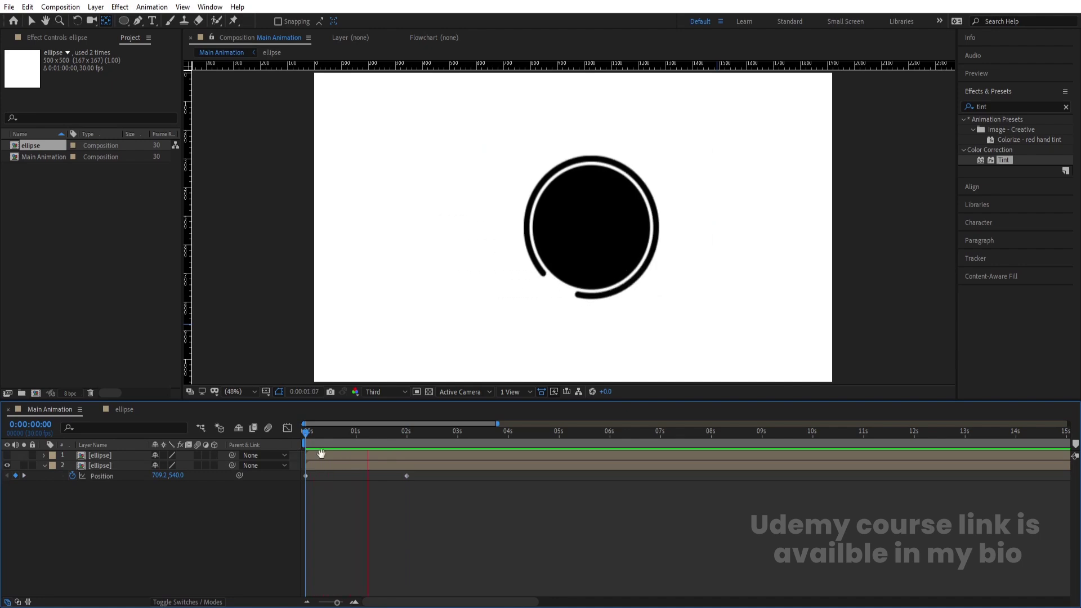
pyautogui.press("'")
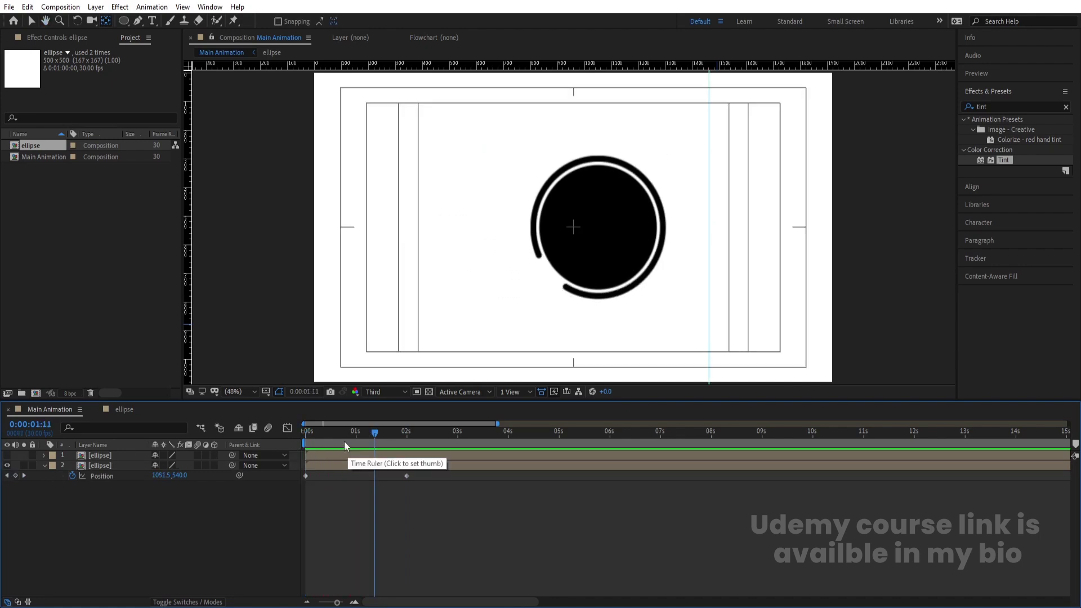
pyautogui.press('space')
# Unhide the second eye and parent it to layer 2 ellipse.
pyautogui.click(7, 455)
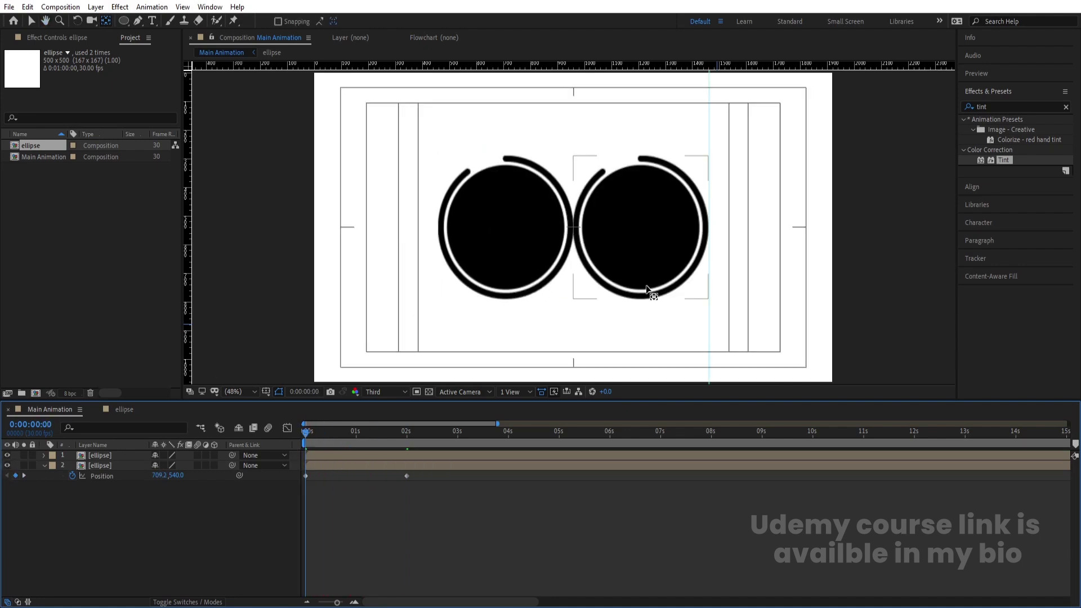
pyautogui.click(102, 456)
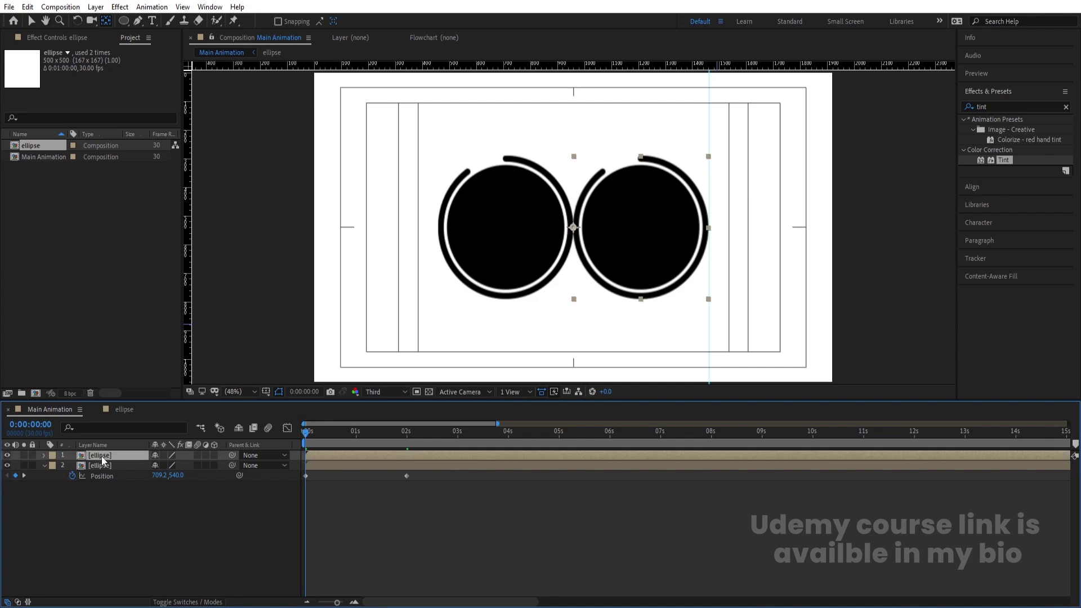
pyautogui.moveTo(232, 455); pyautogui.dragTo(112, 471)
# Keyframe the top eye's Scale at 0 s and set its width to 0 at 2 s.
pyautogui.press('s')
pyautogui.click(71, 466)
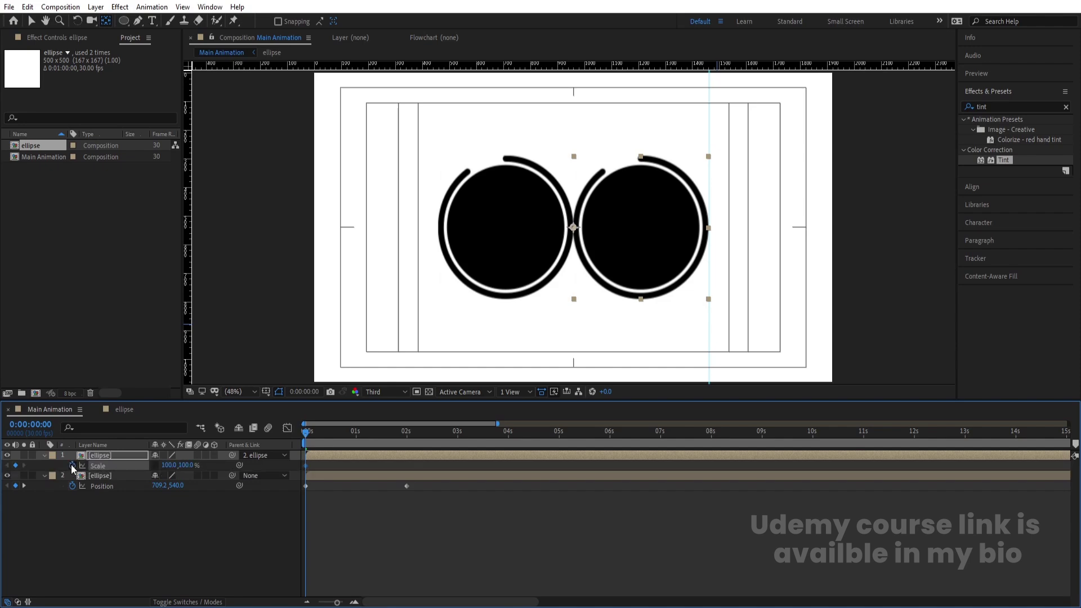
pyautogui.press('k')
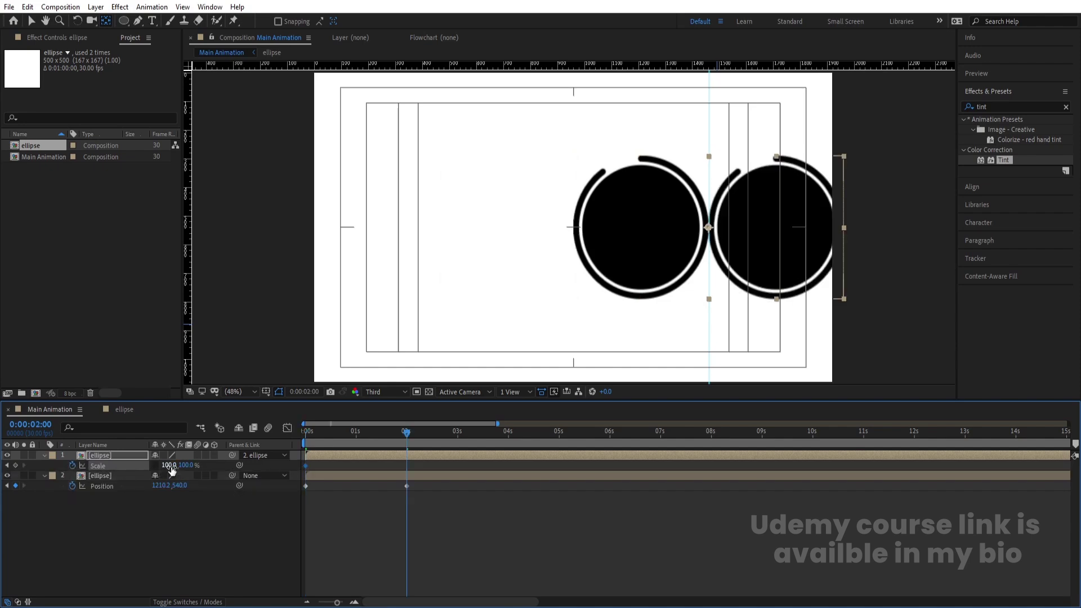
pyautogui.click(169, 465)
pyautogui.write('0')
pyautogui.press('Return')
# Preview, then set the scale height to 0 so the eye reaches 0,0 at 2 s.
pyautogui.press('space')
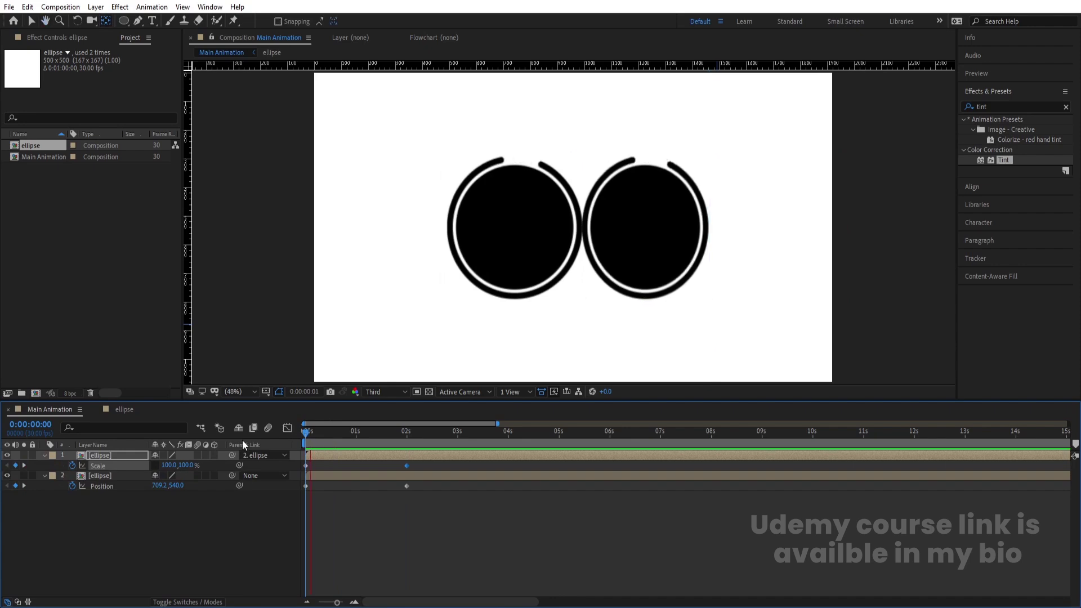
pyautogui.press('space')
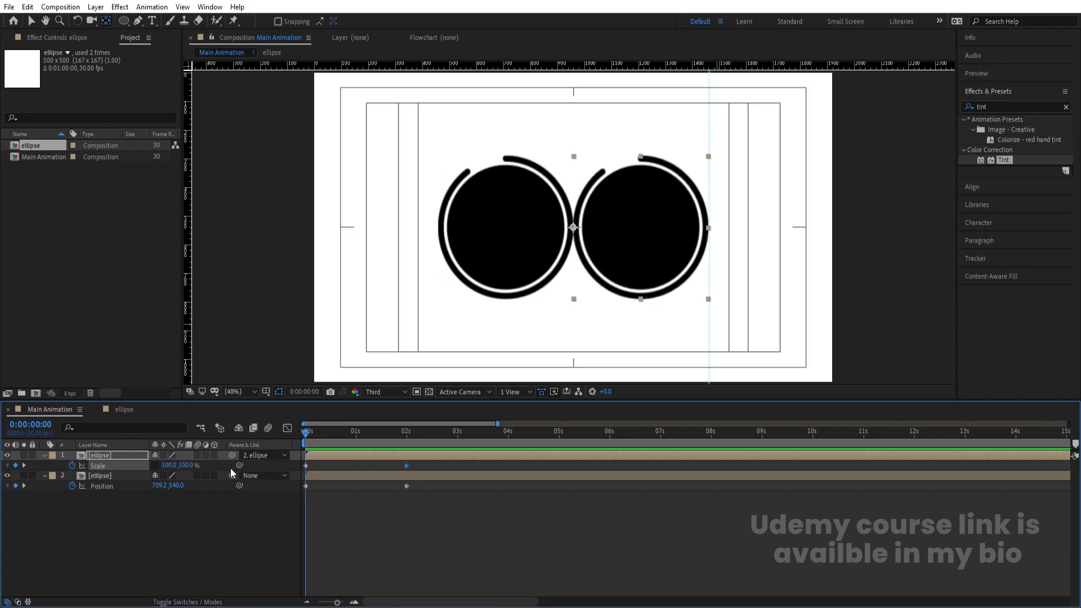
pyautogui.press('k')
pyautogui.click(168, 465)
pyautogui.write('0')
pyautogui.press('Tab')
# Play back the shrinking eye, rewind, collapse the properties and bring up new solid settings.
pyautogui.press('Return')
pyautogui.press('space')
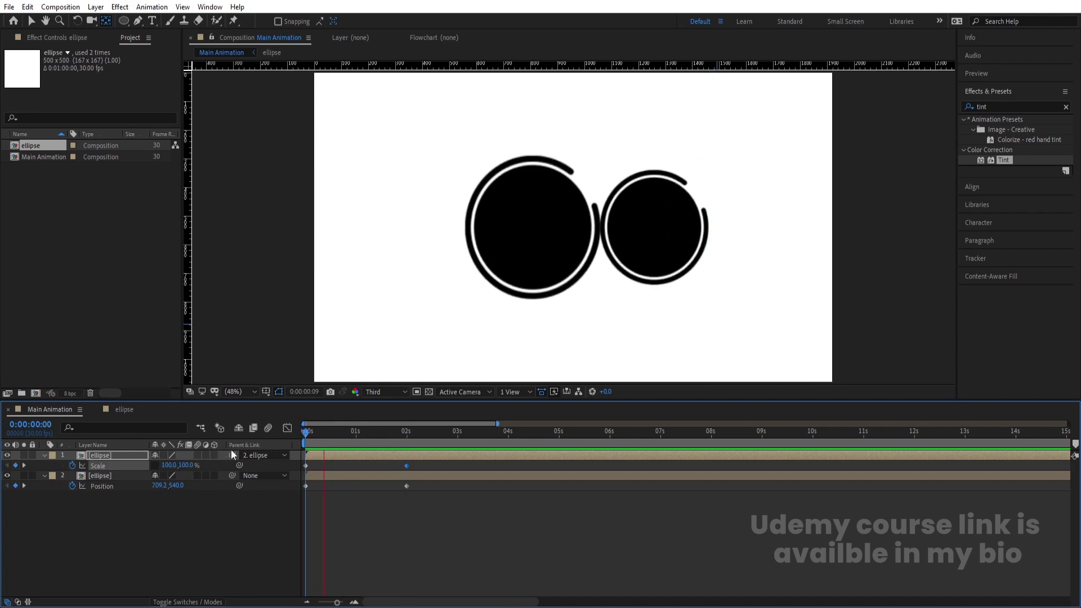
pyautogui.click(317, 448)
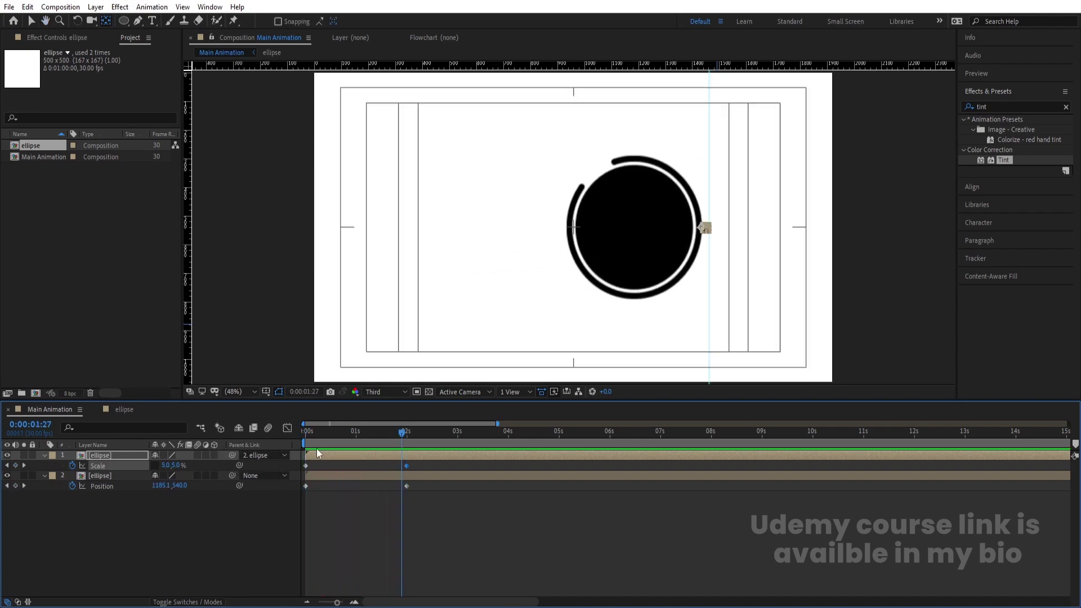
pyautogui.moveTo(402, 432); pyautogui.dragTo(304, 444)
pyautogui.click(126, 504)
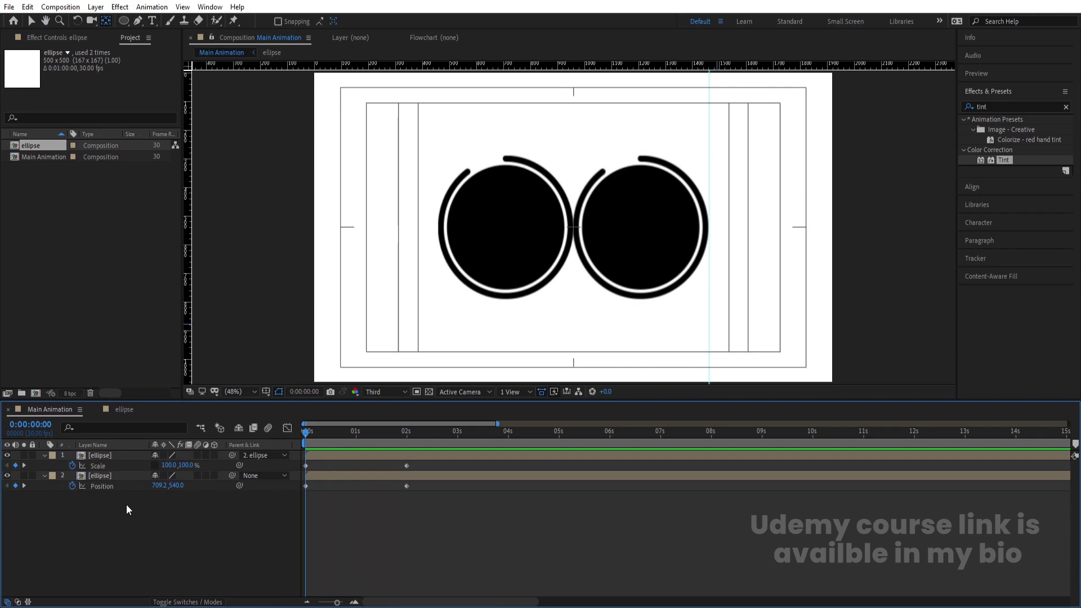
pyautogui.press('u')
pyautogui.hotkey('ctrl', 'y')
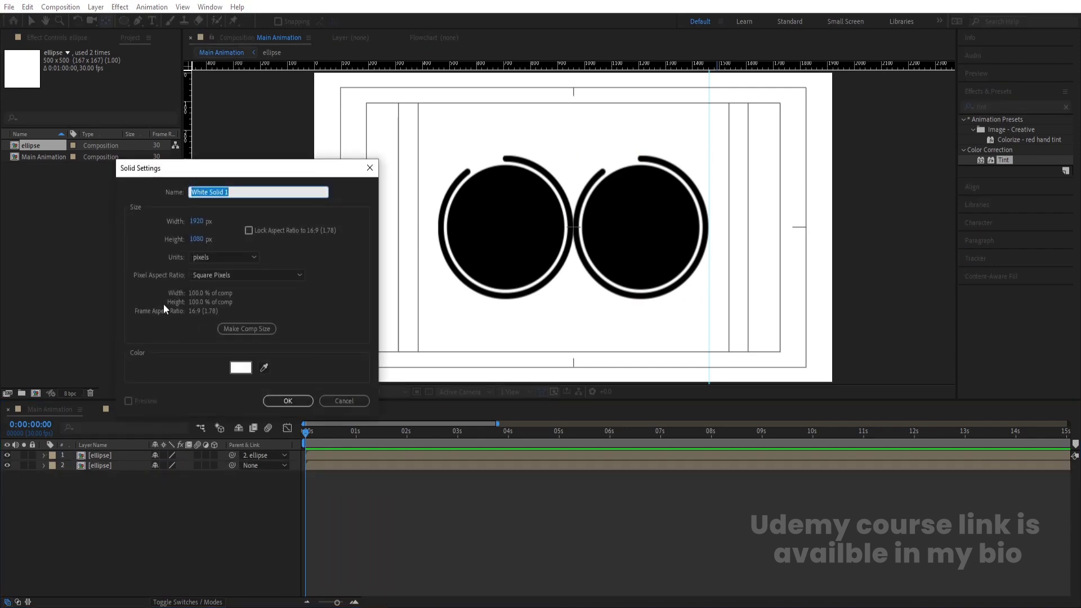
# Create a white solid with default settings and move it below the eye layers.
pyautogui.press('Return')
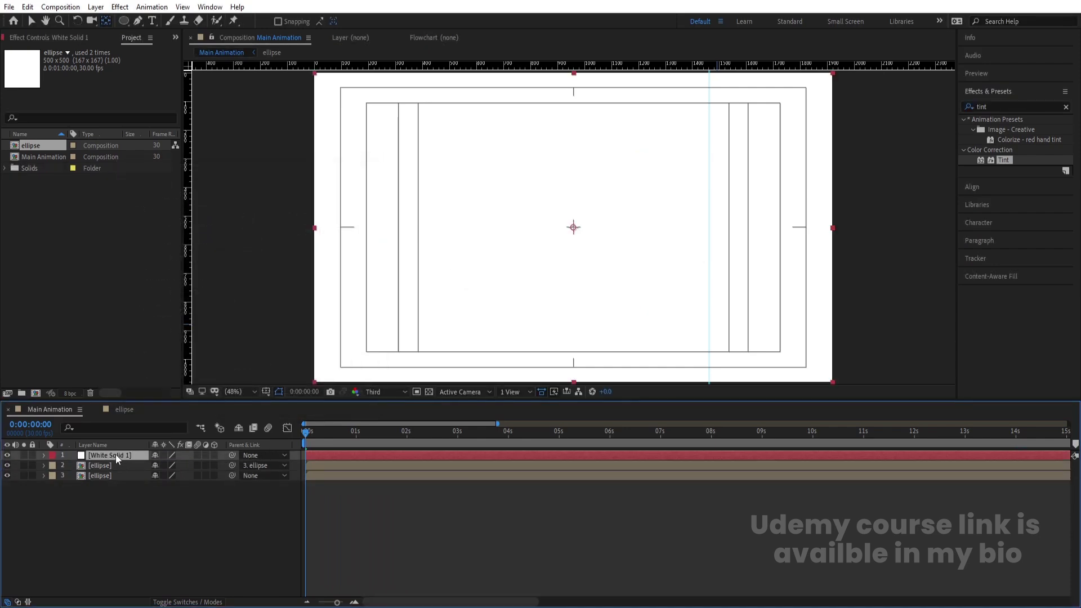
pyautogui.moveTo(116, 454); pyautogui.dragTo(114, 500)
pyautogui.click(115, 506)
# Add an adjustment layer with a colour-swapped Tint and hide it.
pyautogui.rightClick(116, 508)
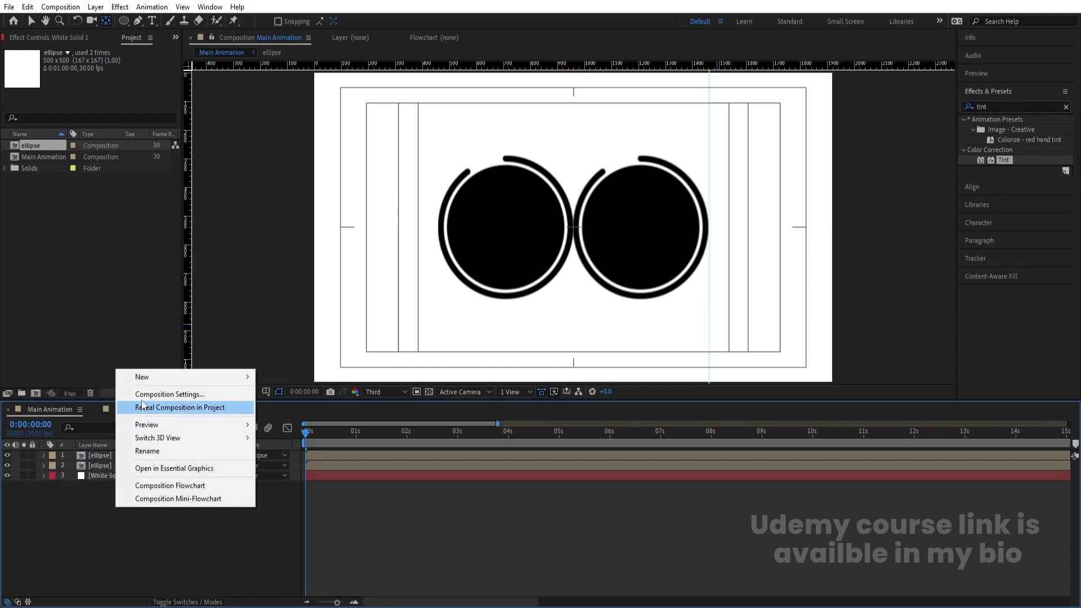
pyautogui.moveTo(140, 383)
pyautogui.click(298, 474)
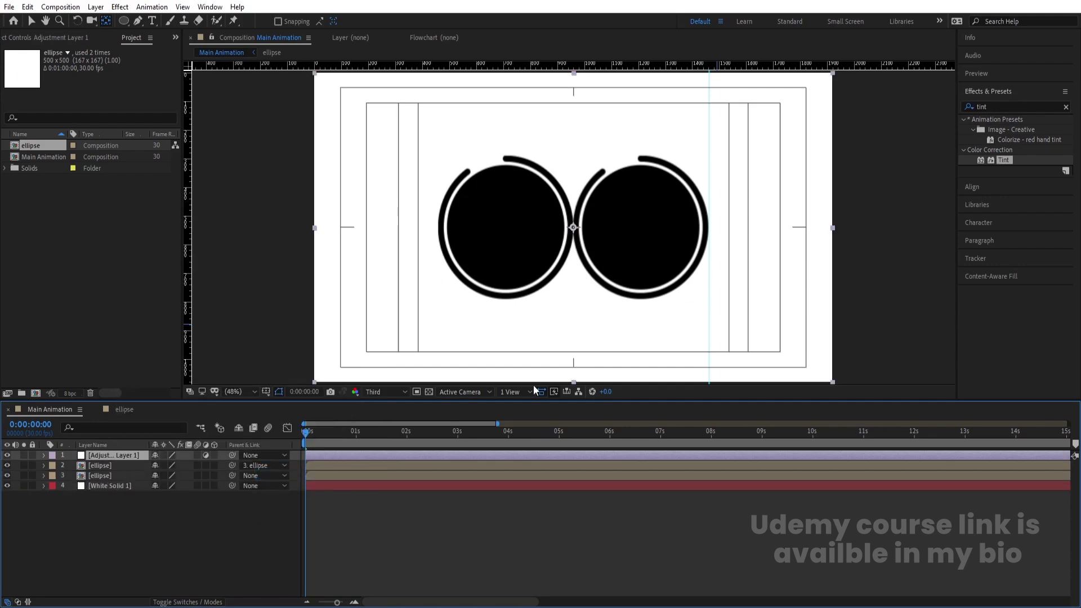
pyautogui.doubleClick(1003, 163)
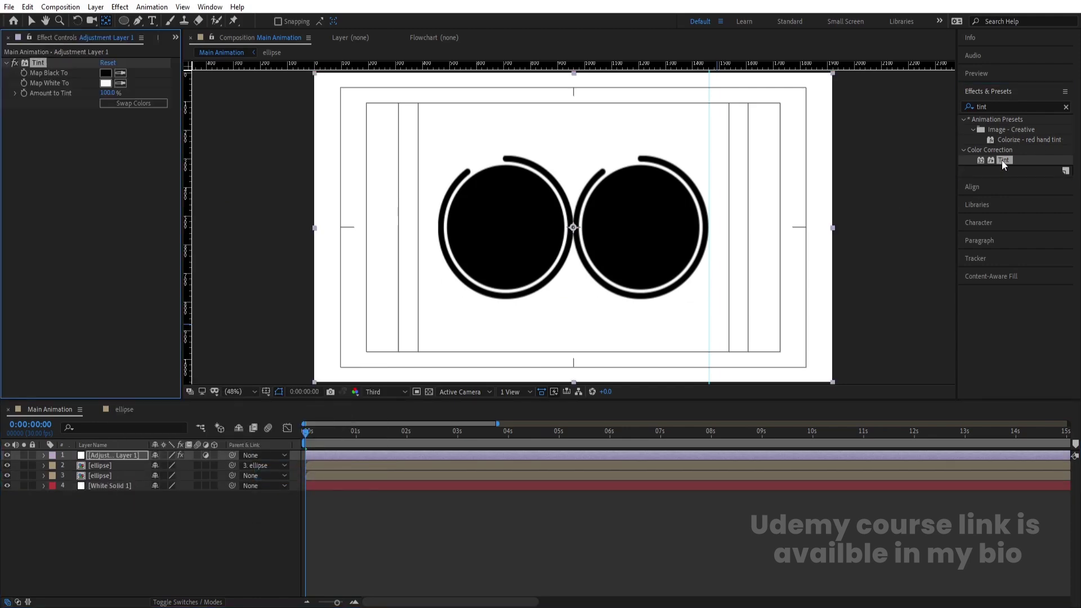
pyautogui.click(117, 105)
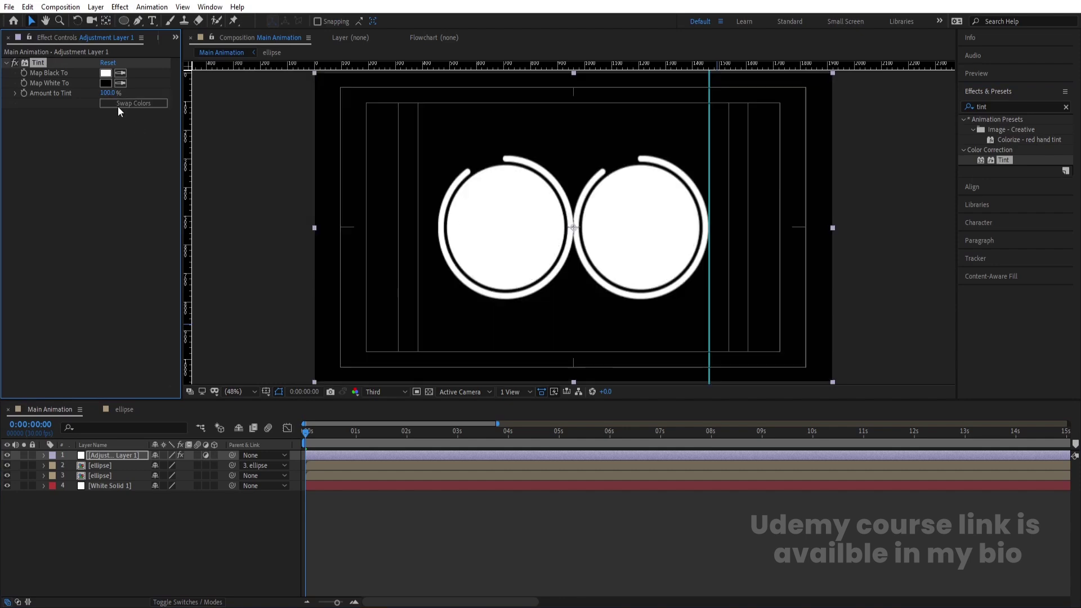
pyautogui.click(8, 455)
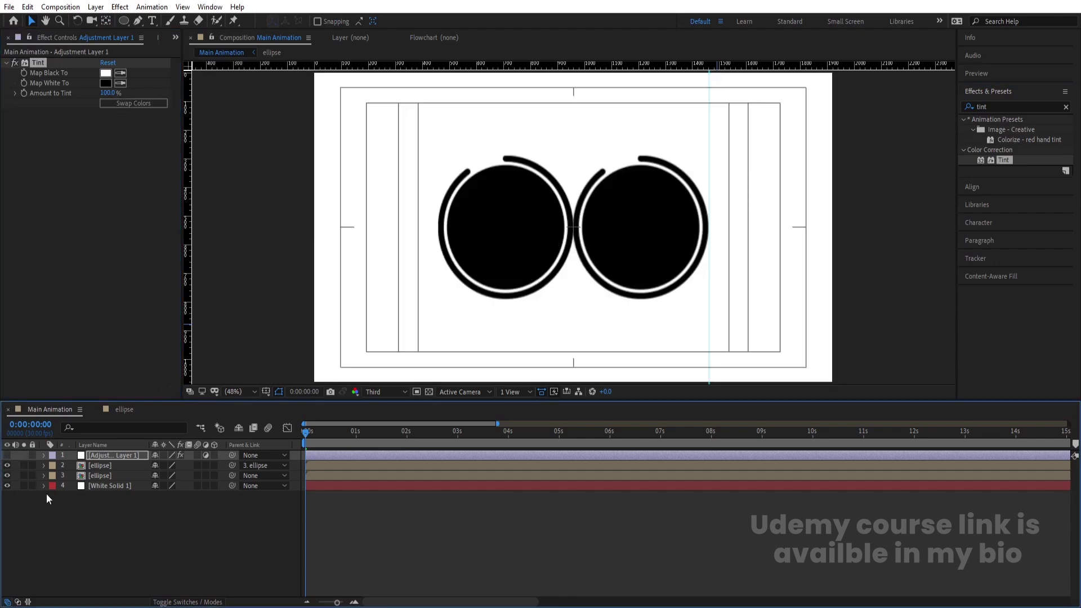
pyautogui.click(89, 529)
pyautogui.click(91, 475)
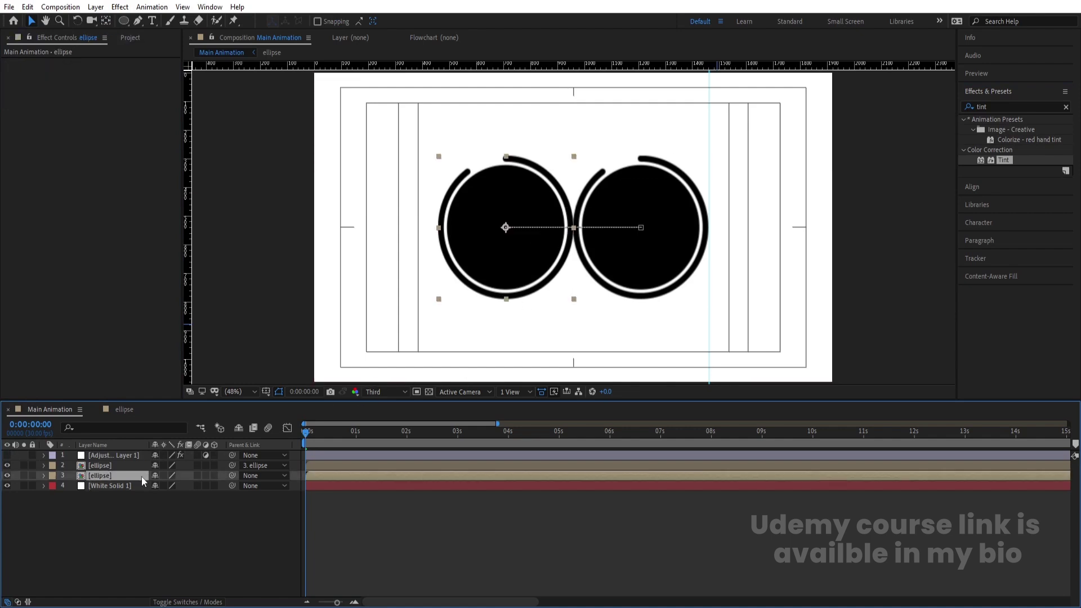
# Duplicate the lower ellipse, rename it 'mask' and move it to the top.
pyautogui.hotkey('ctrl', 'd')
pyautogui.press('Return')
pyautogui.write('mask')
pyautogui.press('Return')
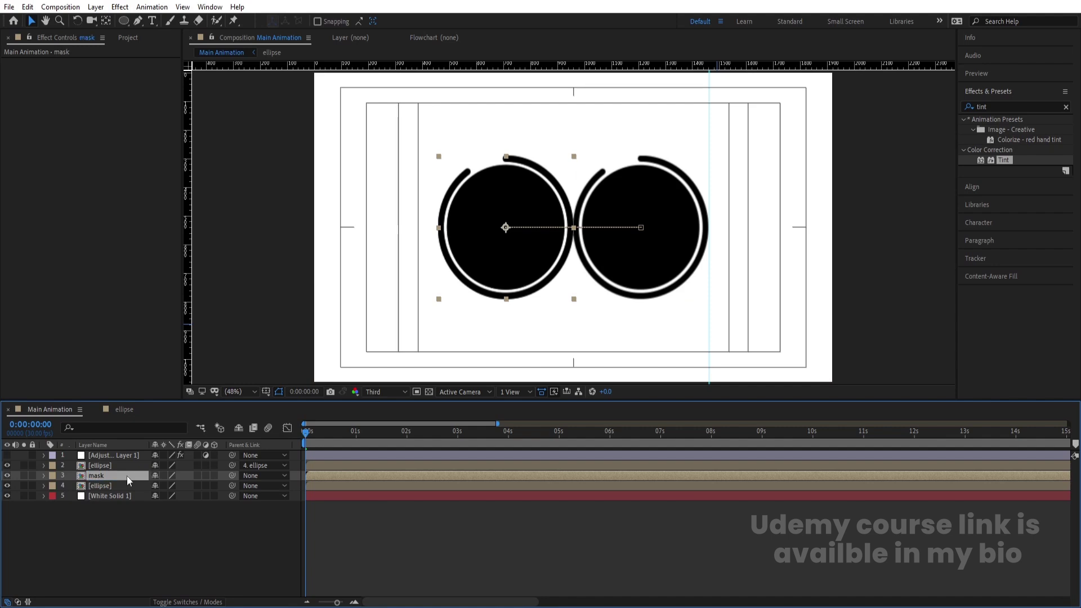
pyautogui.press('p')
pyautogui.moveTo(109, 485); pyautogui.dragTo(97, 453)
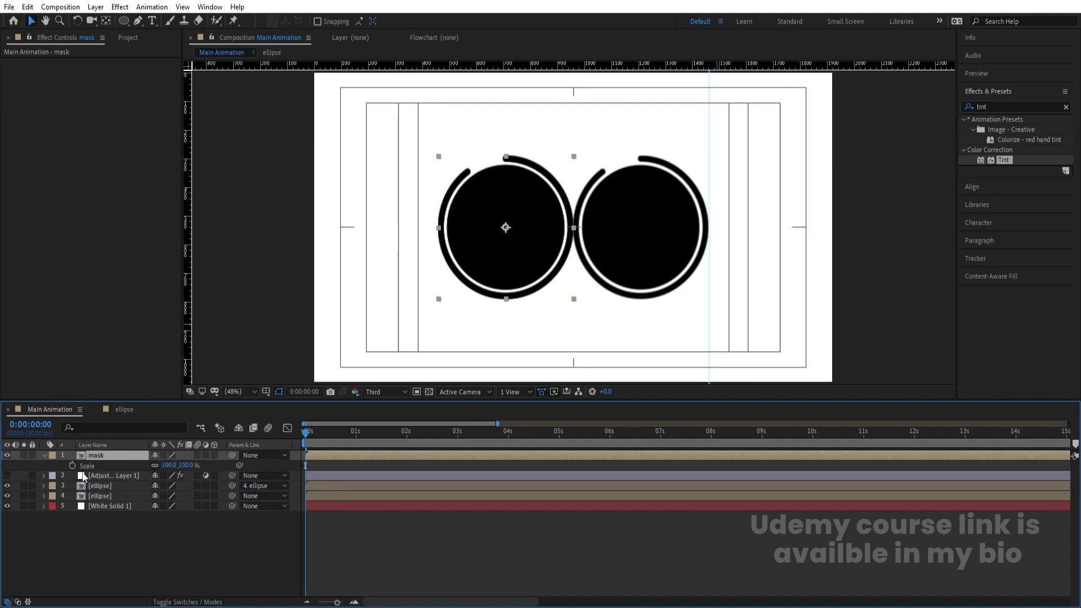
# Keyframe the mask's Scale at 631% at 0 s and 100% at 2 s.
pyautogui.hotkey('alt', 'shift', 's')
pyautogui.hotkey('ctrl', 'a')
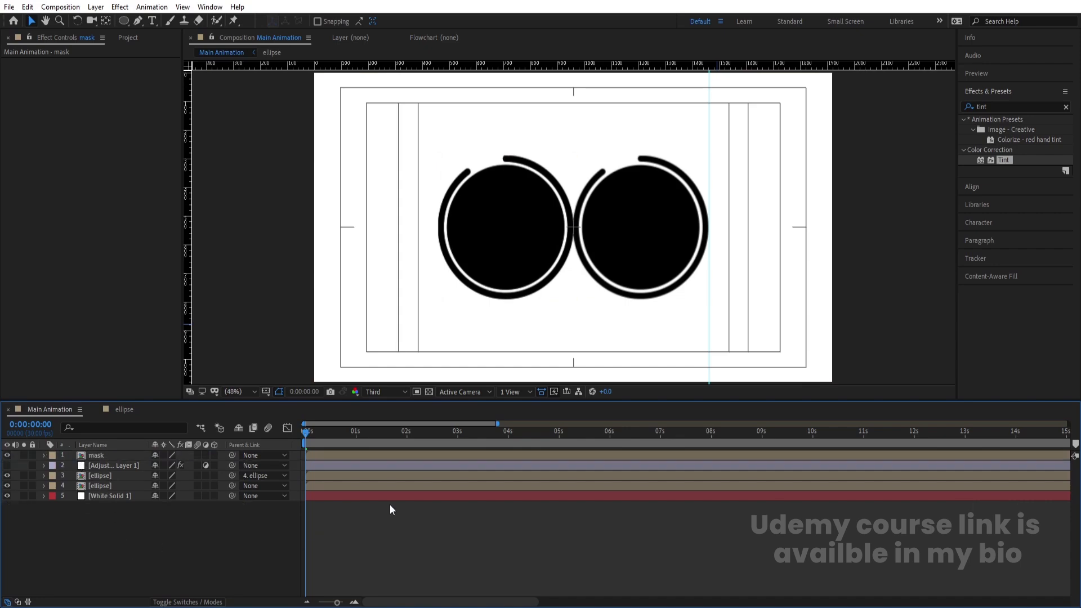
pyautogui.press('u')
pyautogui.press('u')
pyautogui.press('k')
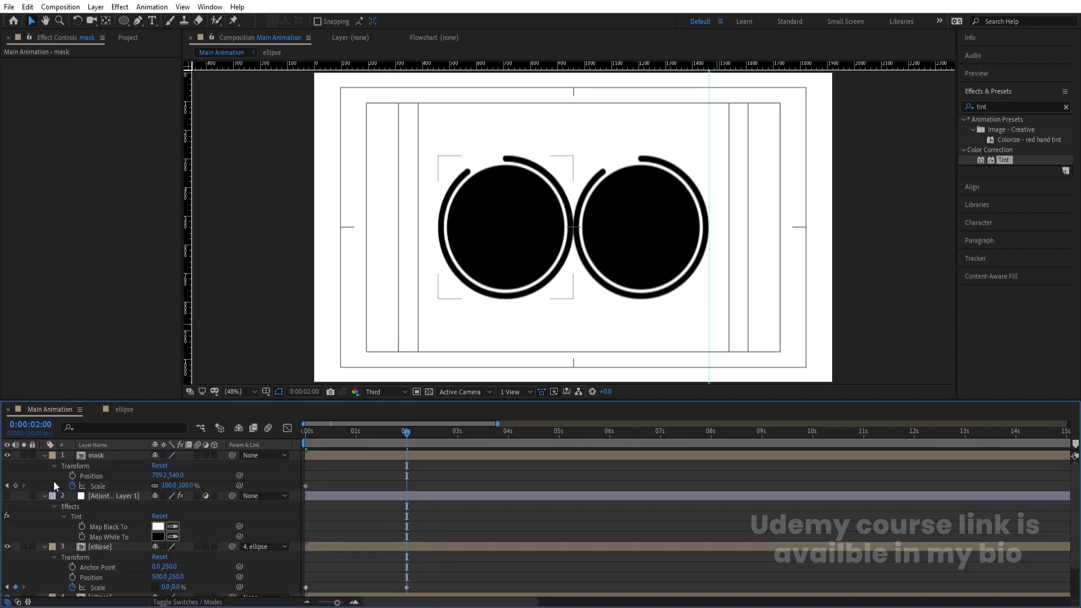
pyautogui.click(16, 486)
pyautogui.press('Home')
pyautogui.click(316, 473)
pyautogui.press('u')
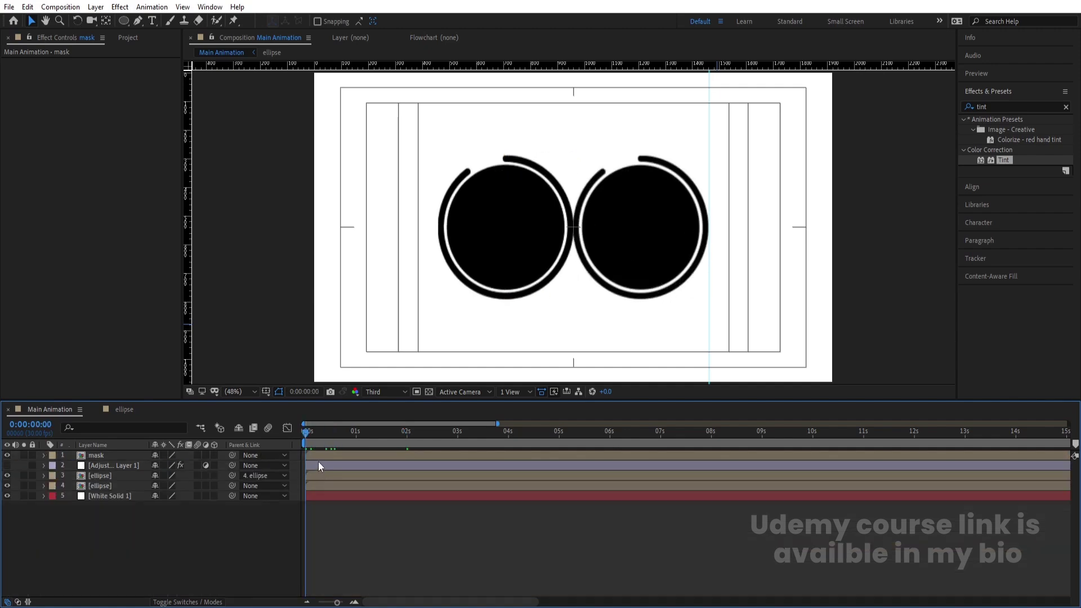
pyautogui.click(316, 458)
pyautogui.press('u')
pyautogui.moveTo(180, 472); pyautogui.dragTo(403, 395)
# Re-enable the inverting adjustment layer and show the track matte columns.
pyautogui.click(438, 540)
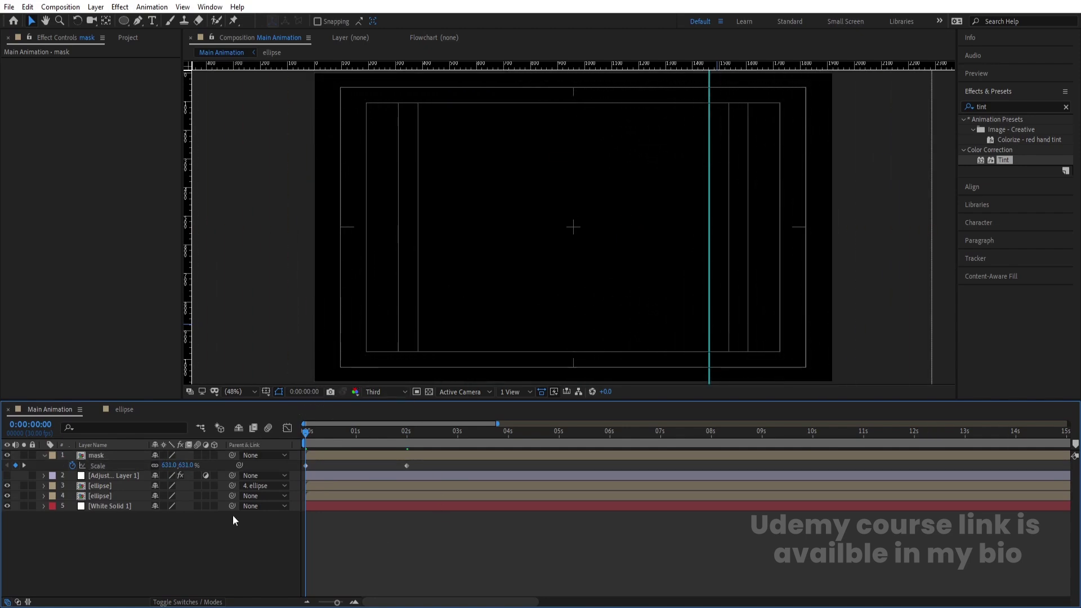
pyautogui.click(7, 475)
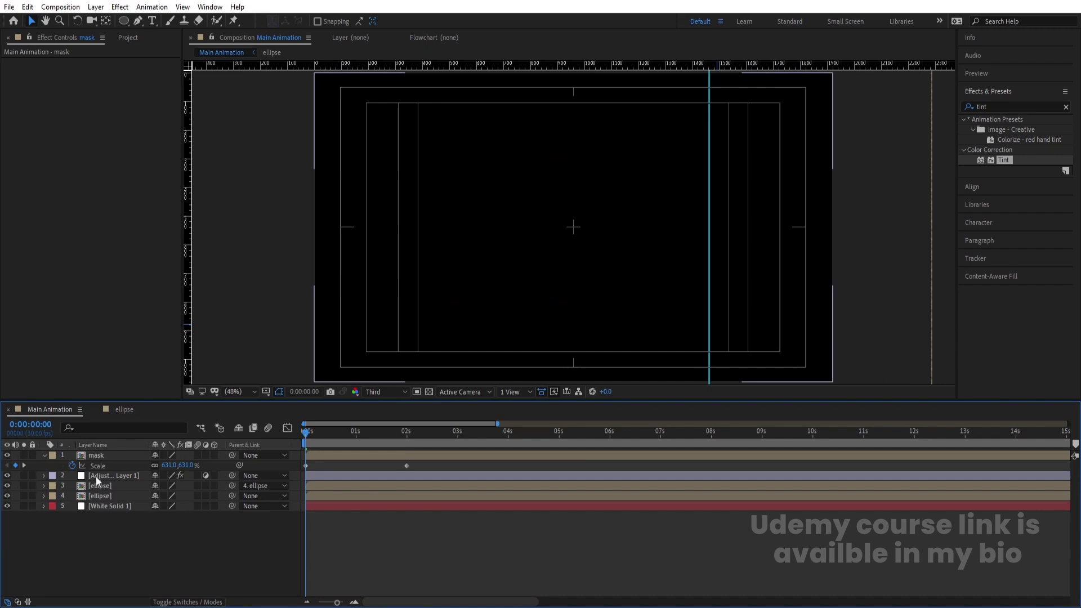
pyautogui.press('F4')
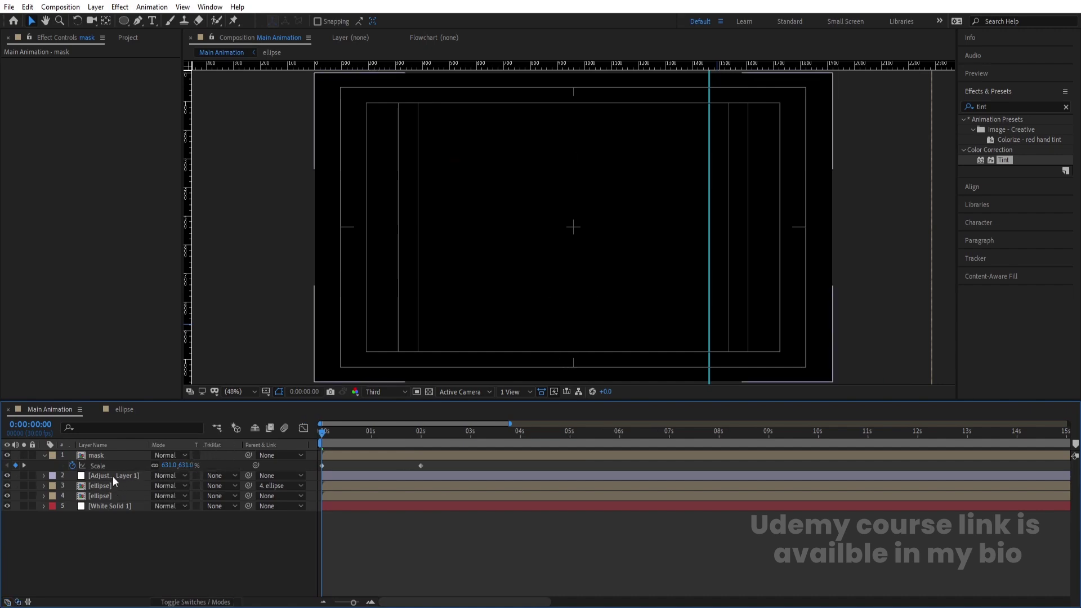
# Set the adjustment layer's track matte to Alpha Matte 'mask'.
pyautogui.click(114, 477)
pyautogui.click(209, 478)
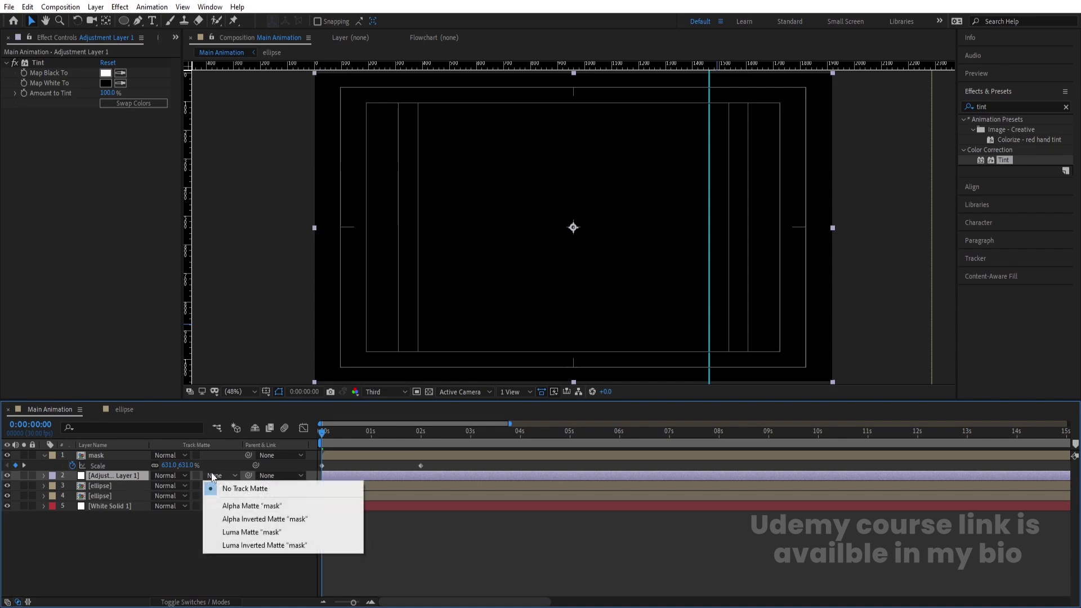
pyautogui.click(237, 506)
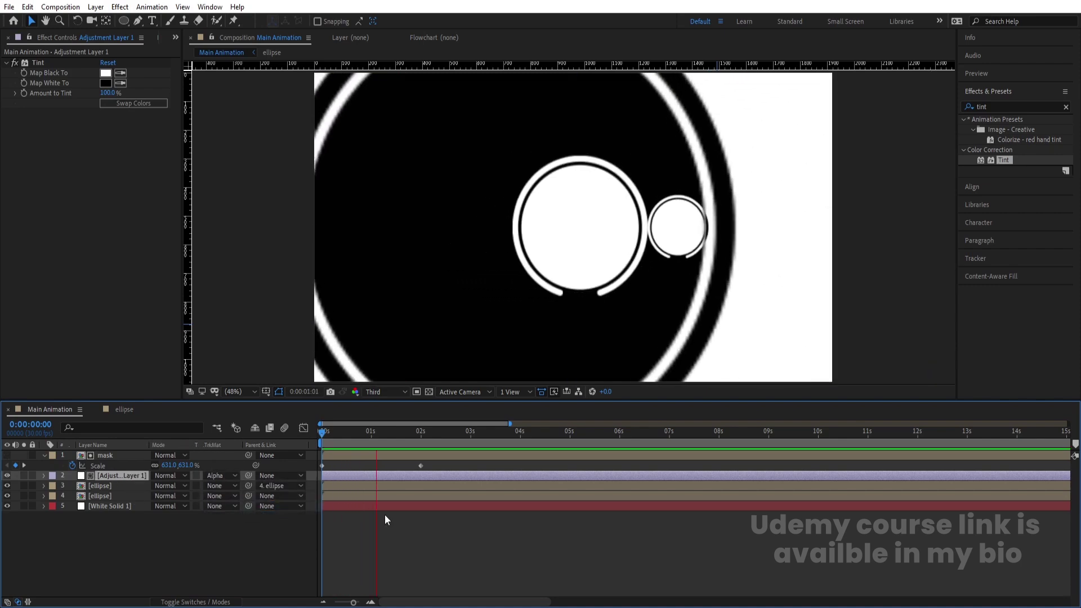
# Apply Easy Ease to the mask and ellipse keyframes.
pyautogui.press('space')
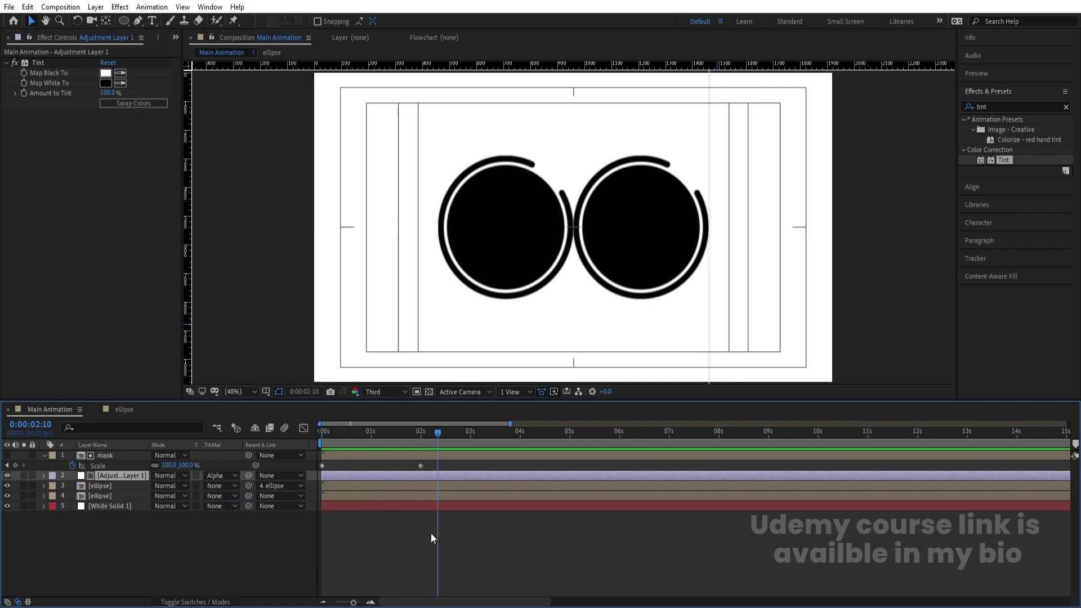
pyautogui.click(431, 533)
pyautogui.press('u')
pyautogui.press('u')
pyautogui.moveTo(467, 550); pyautogui.dragTo(360, 459)
pyautogui.press('F9')
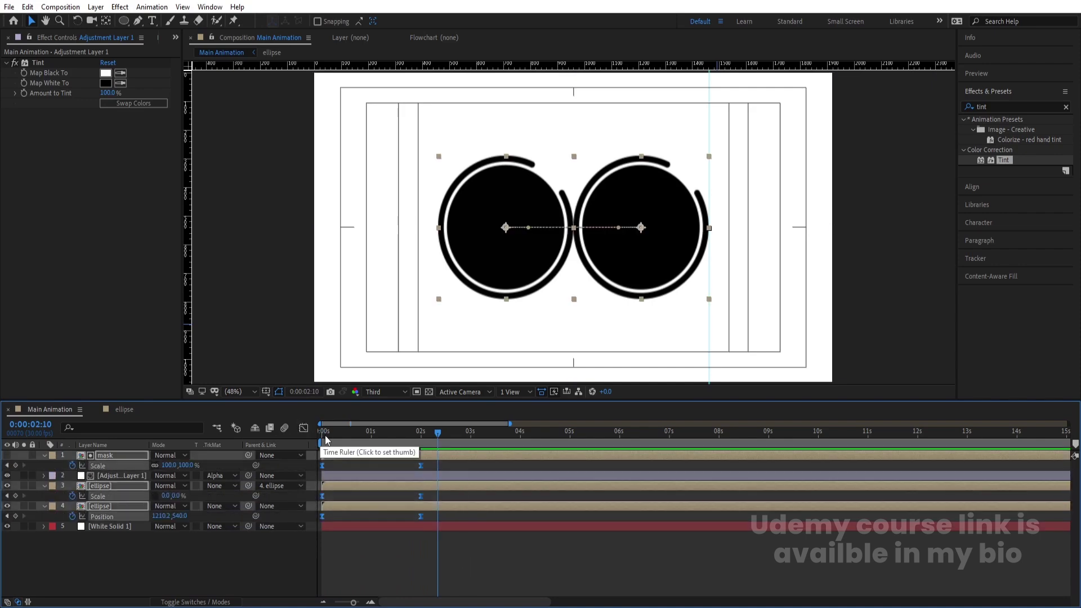
# Lengthen the ease influence of the 0 s and 2 s keyframes in the speed graph.
pyautogui.click(304, 429)
pyautogui.moveTo(476, 493); pyautogui.dragTo(318, 558)
pyautogui.moveTo(388, 513); pyautogui.dragTo(396, 516)
pyautogui.moveTo(351, 487); pyautogui.dragTo(299, 532)
pyautogui.moveTo(340, 503); pyautogui.dragTo(345, 501)
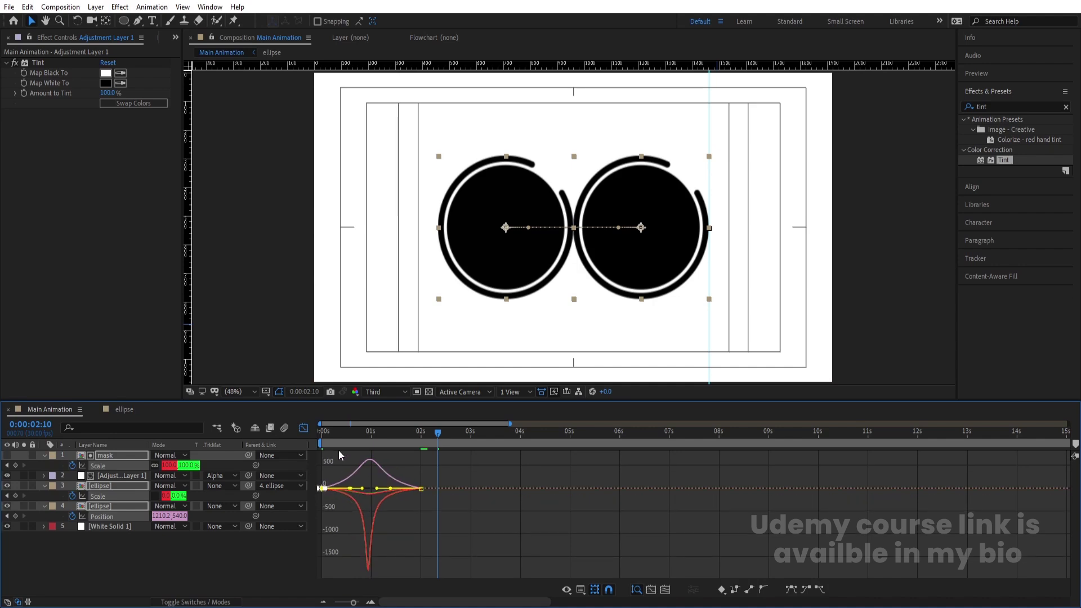
pyautogui.hotkey('shift', 'F3')
# Preview, jump to the 2 s keyframe, and select all five layers for pre-composing.
pyautogui.moveTo(438, 434); pyautogui.dragTo(322, 440)
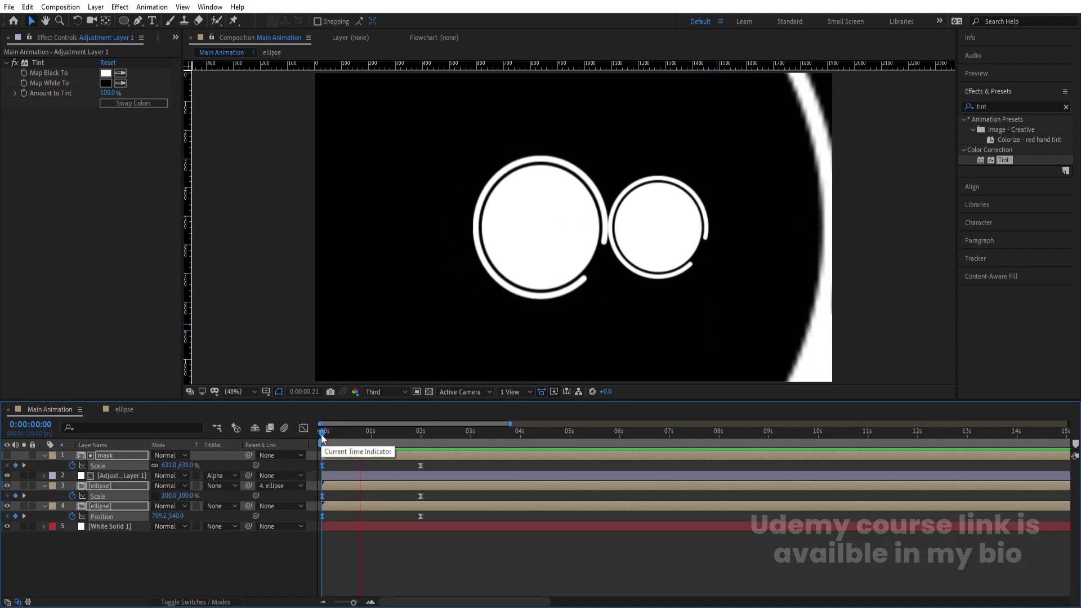
pyautogui.press('space')
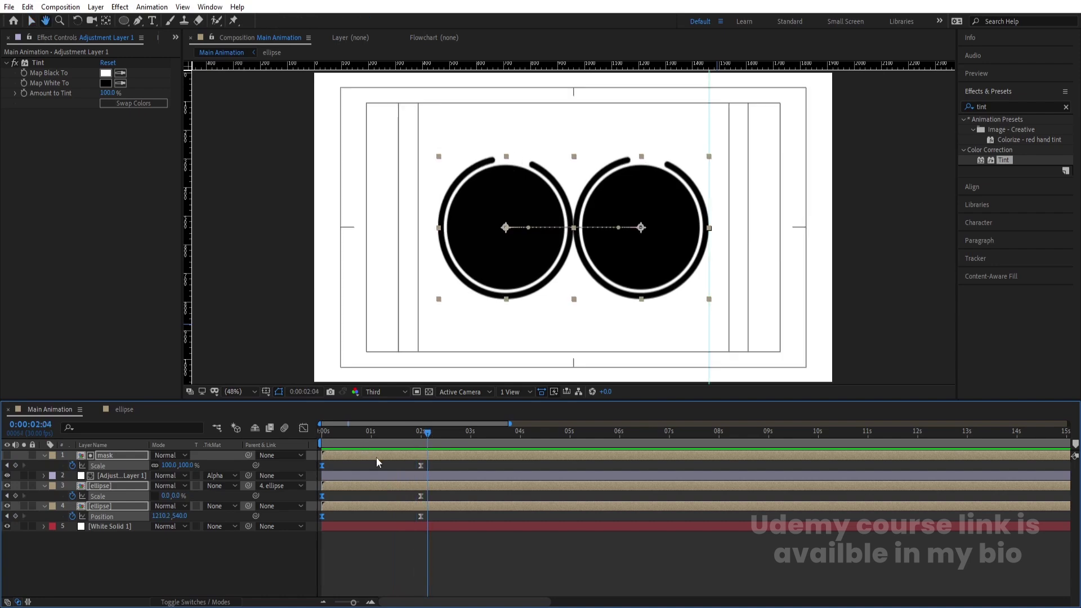
pyautogui.press('j')
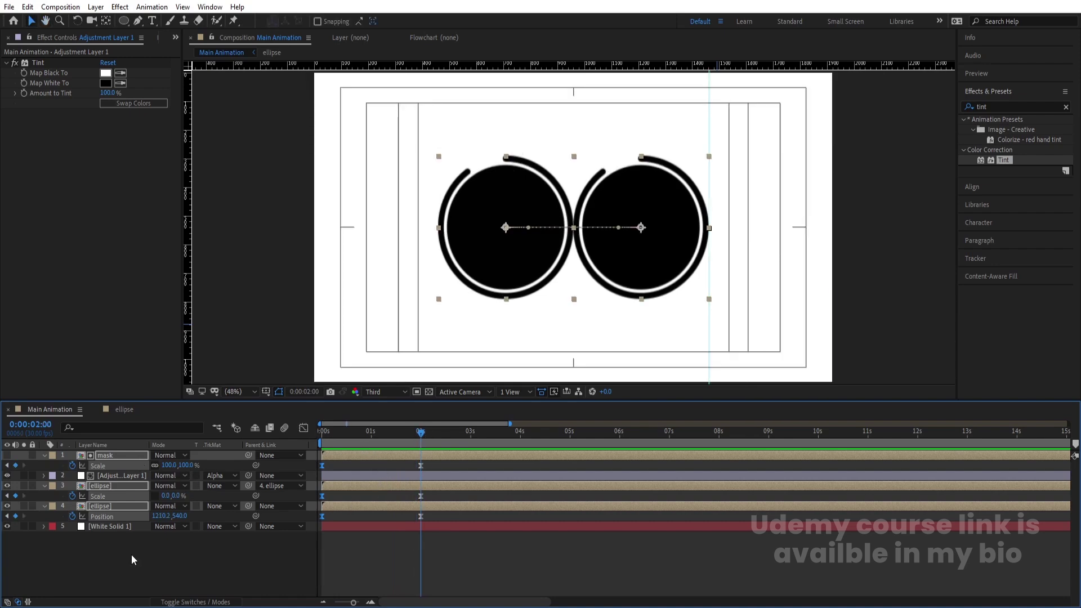
pyautogui.click(131, 555)
pyautogui.hotkey('ctrl', 'a')
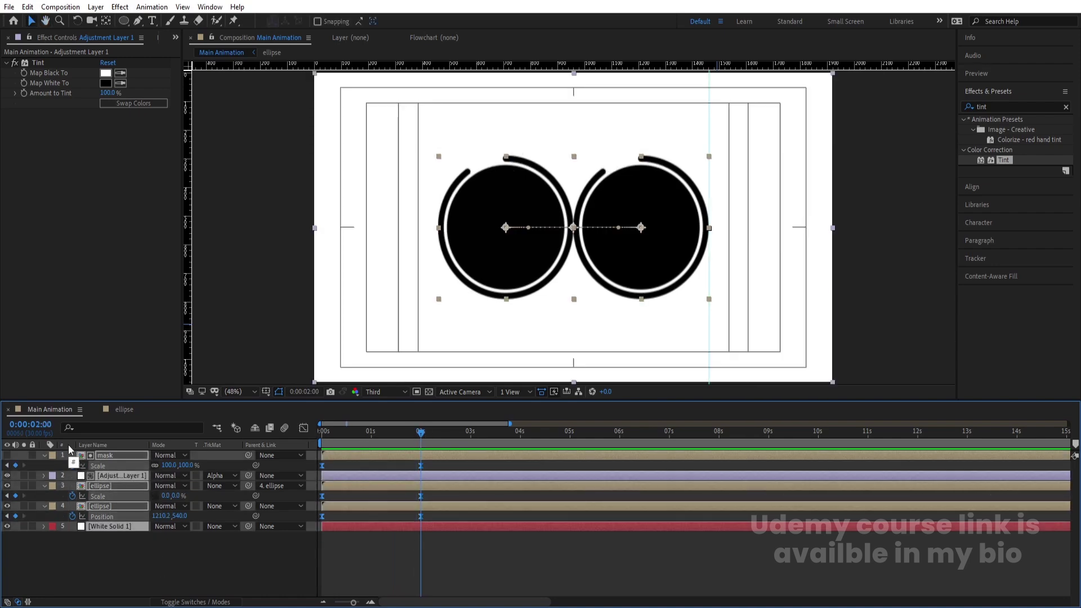
pyautogui.hotkey('ctrl', 'shift', 'c')
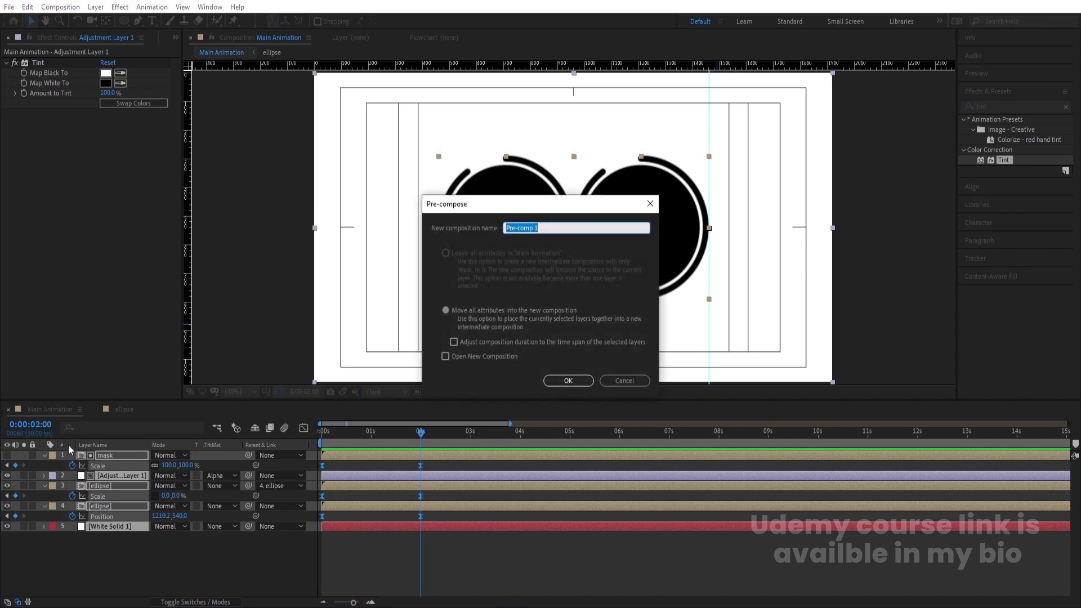
# Pre-compose the layers as 'Animation', split it at 2 s and delete the later half.
pyautogui.write('Animation')
pyautogui.press('Return')
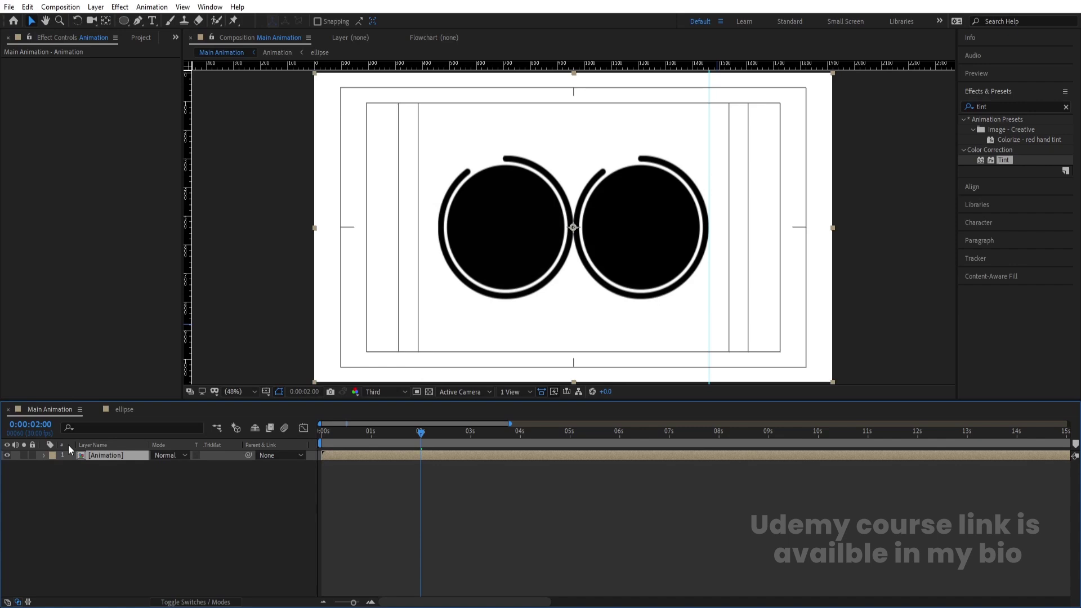
pyautogui.hotkey('ctrl', 'shift', 'd')
pyautogui.press('-')
pyautogui.press('Delete')
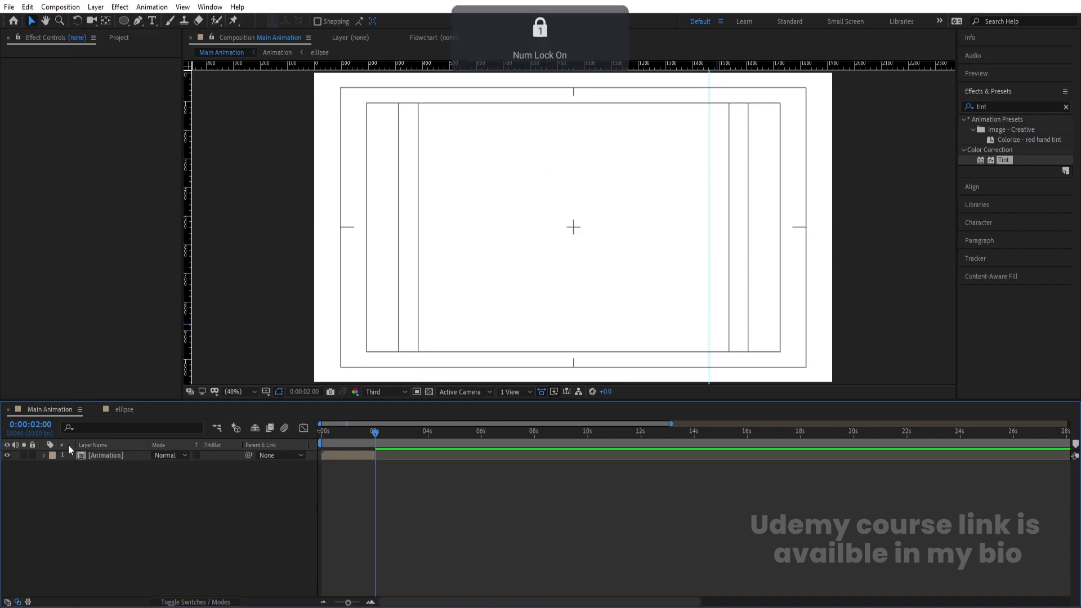
# Duplicate the Animation layer and make the copy start at 2 s.
pyautogui.click(349, 455)
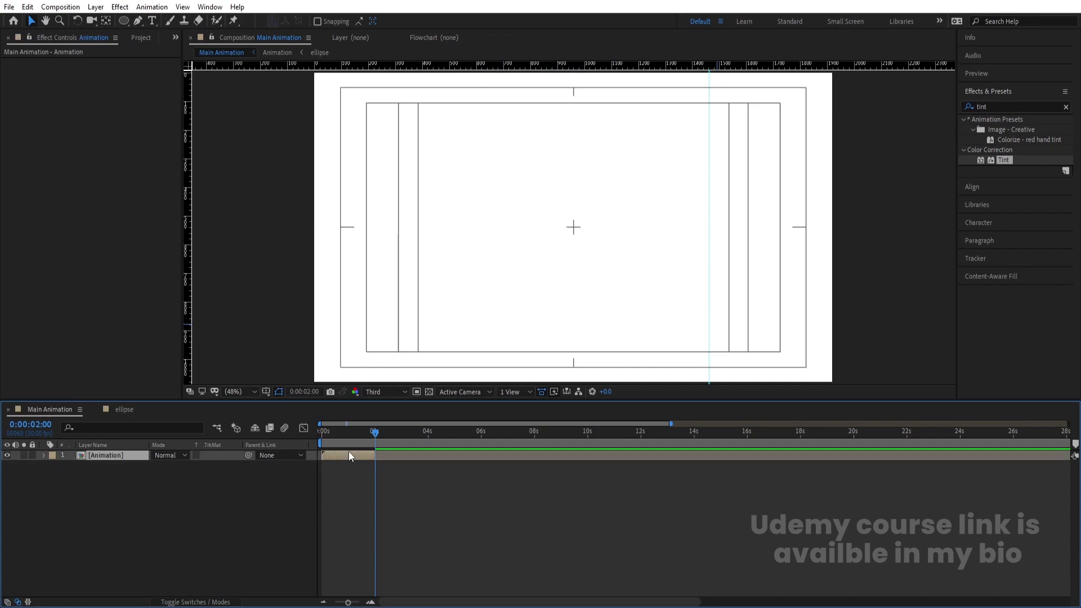
pyautogui.hotkey('ctrl', 'd')
pyautogui.press('[')
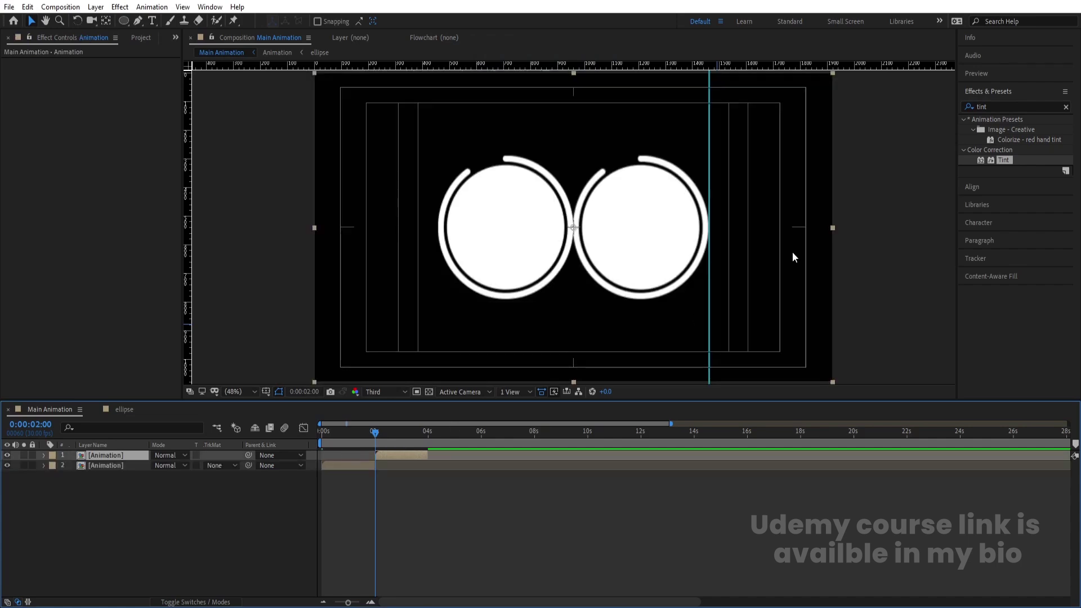
# Apply a colour-swapped Tint to the top Animation layer and preview the result.
pyautogui.doubleClick(1005, 161)
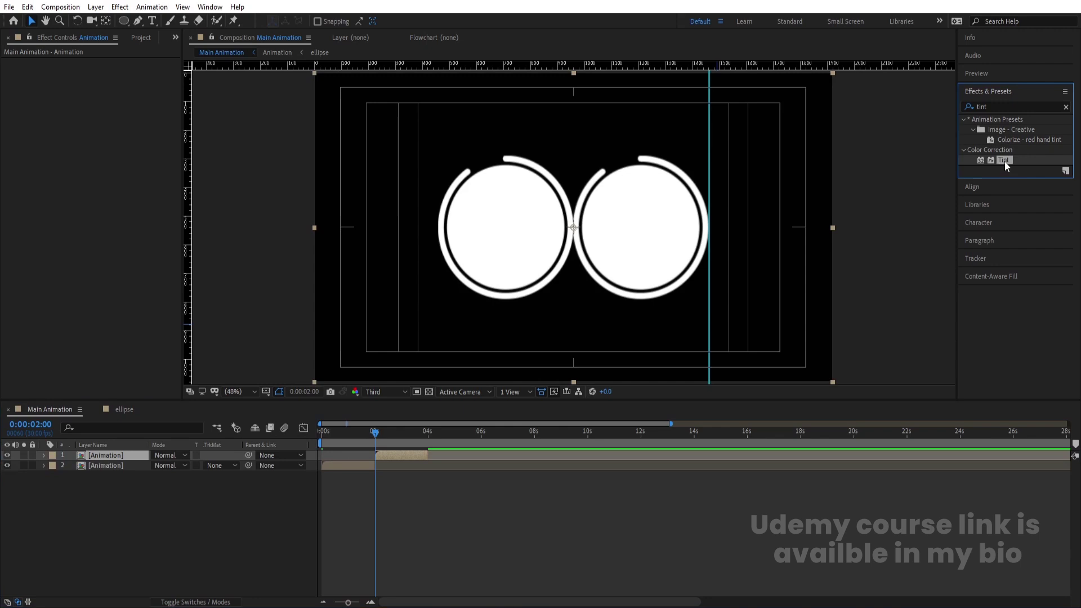
pyautogui.click(144, 105)
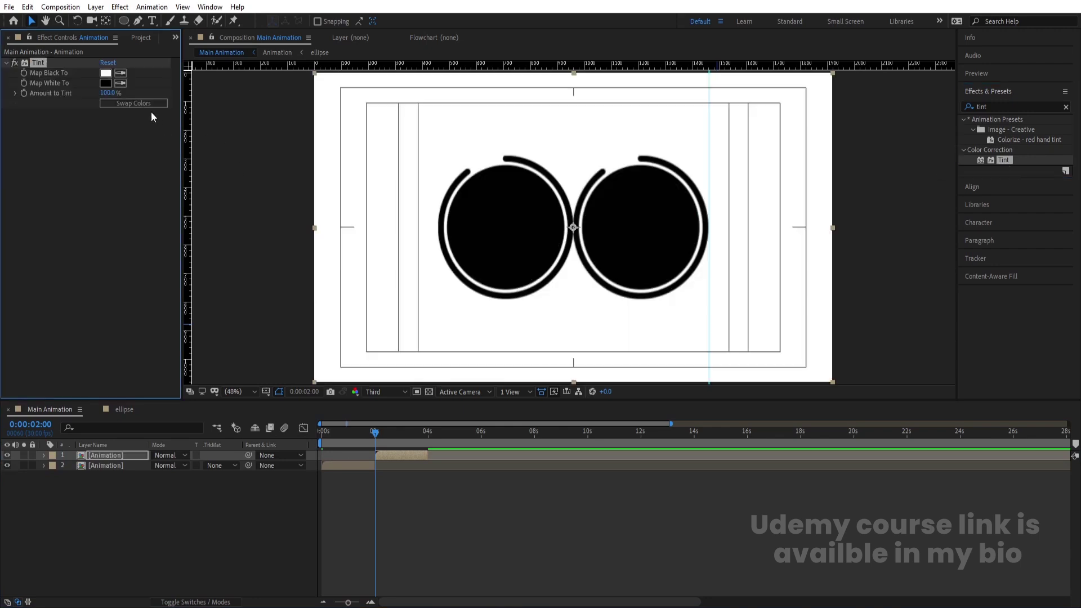
pyautogui.scroll(3, 557, 445)
pyautogui.moveTo(586, 435); pyautogui.dragTo(584, 435)
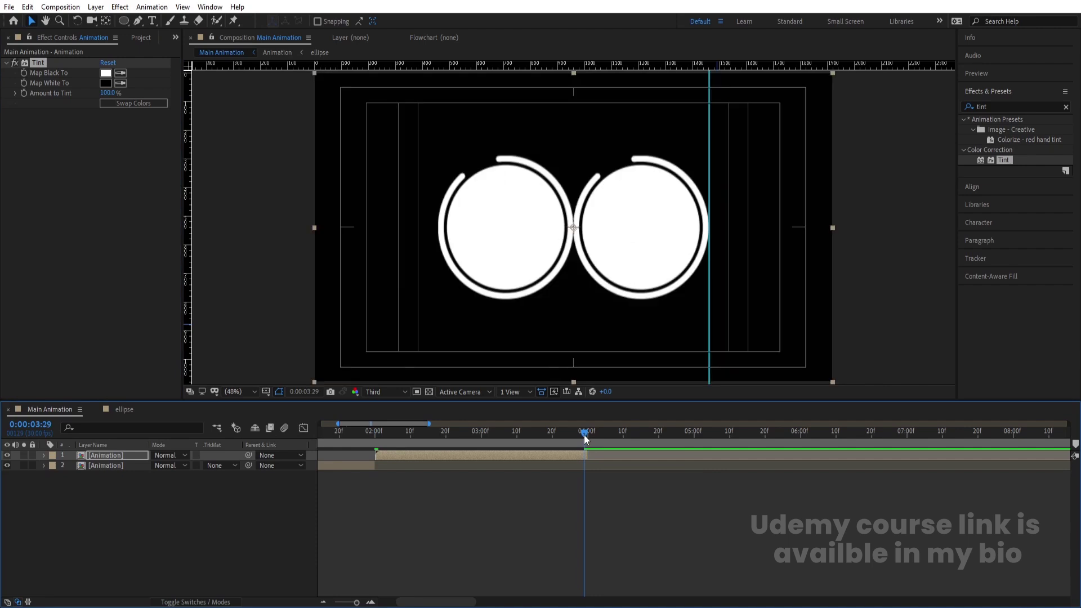
pyautogui.press('space')
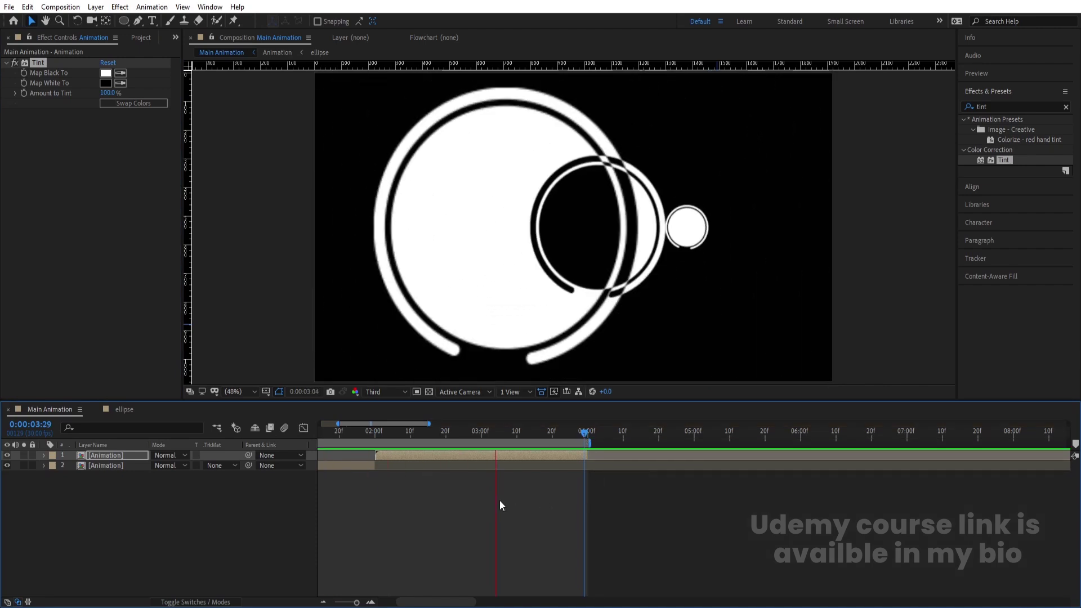
pyautogui.press('-')
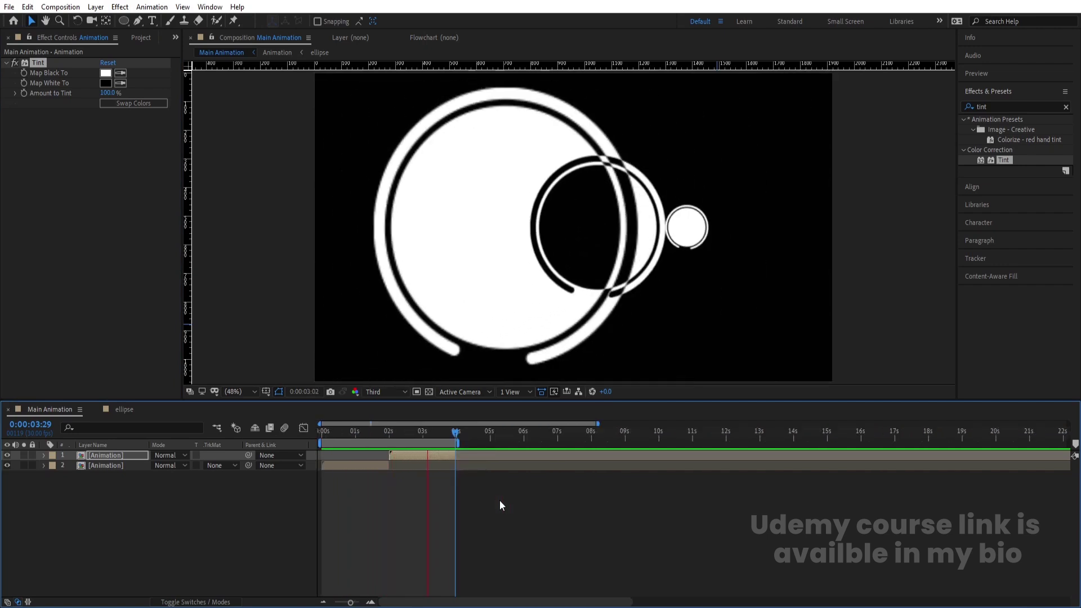
pyautogui.press('space')
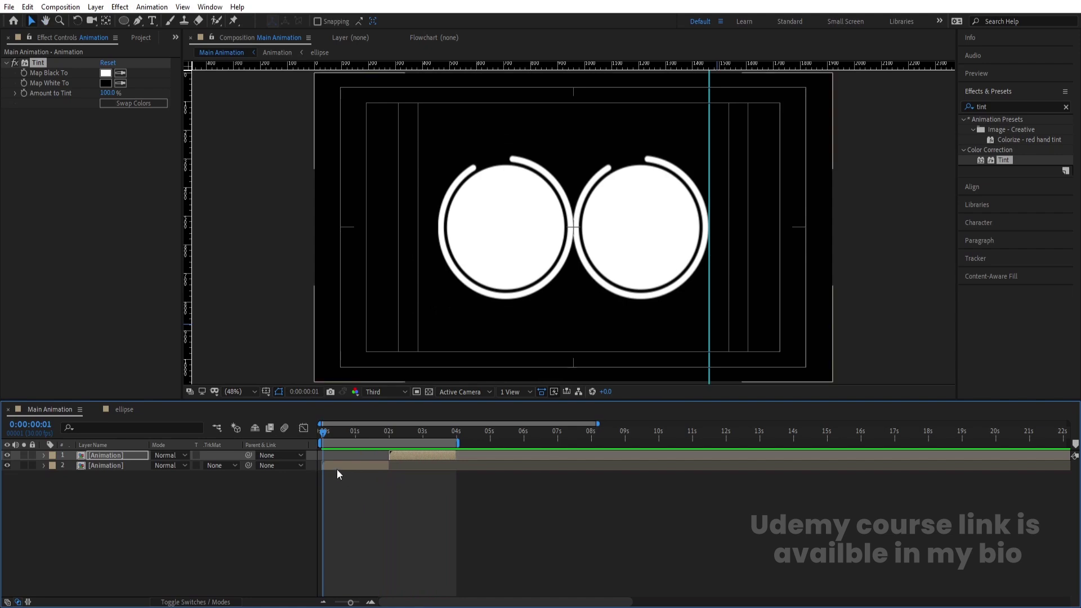
# In the Animation precomp, duplicate layer 3's ellipse source as 'ellipse 2' and swap it in.
pyautogui.doubleClick(337, 469)
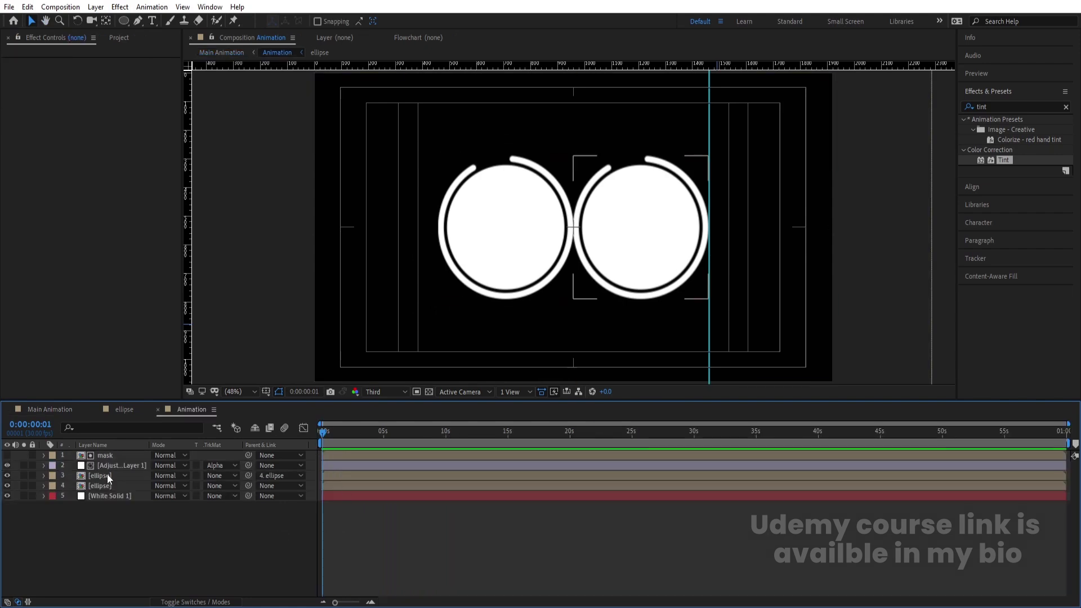
pyautogui.click(107, 474)
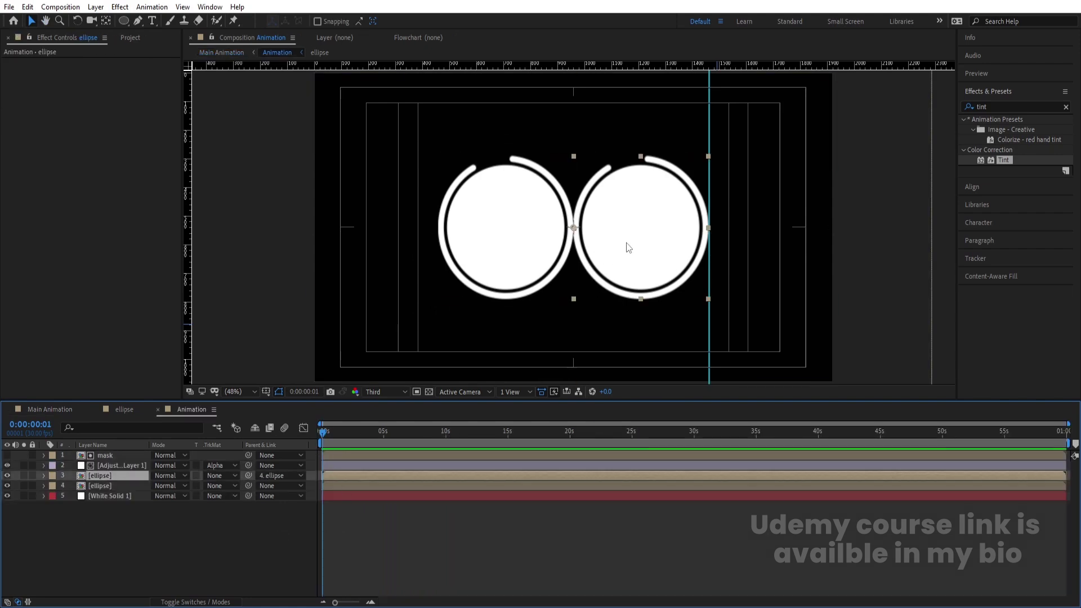
pyautogui.rightClick(102, 483)
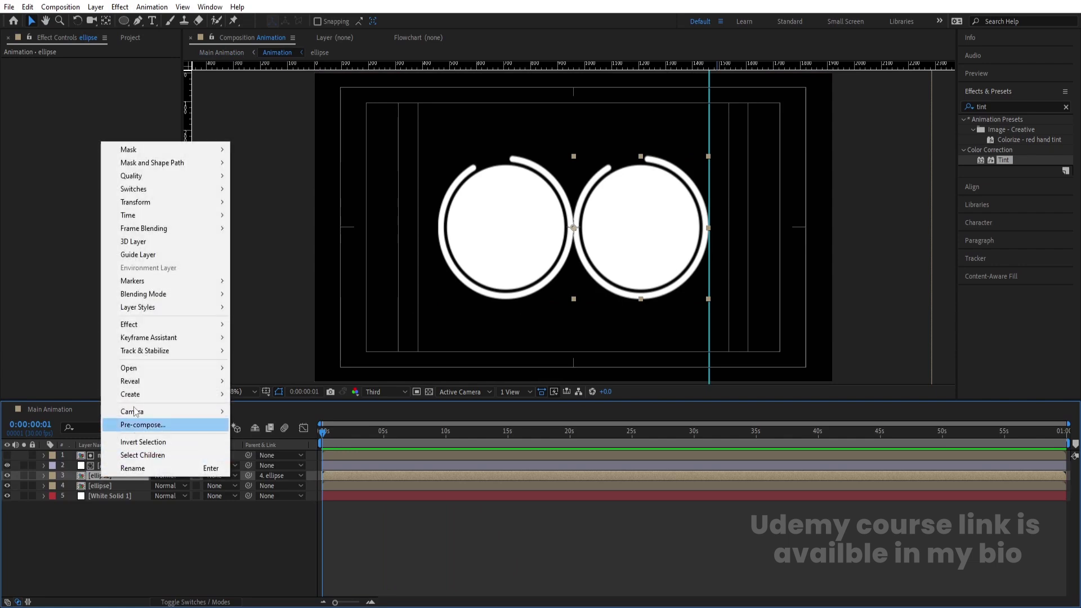
pyautogui.moveTo(136, 388)
pyautogui.click(296, 394)
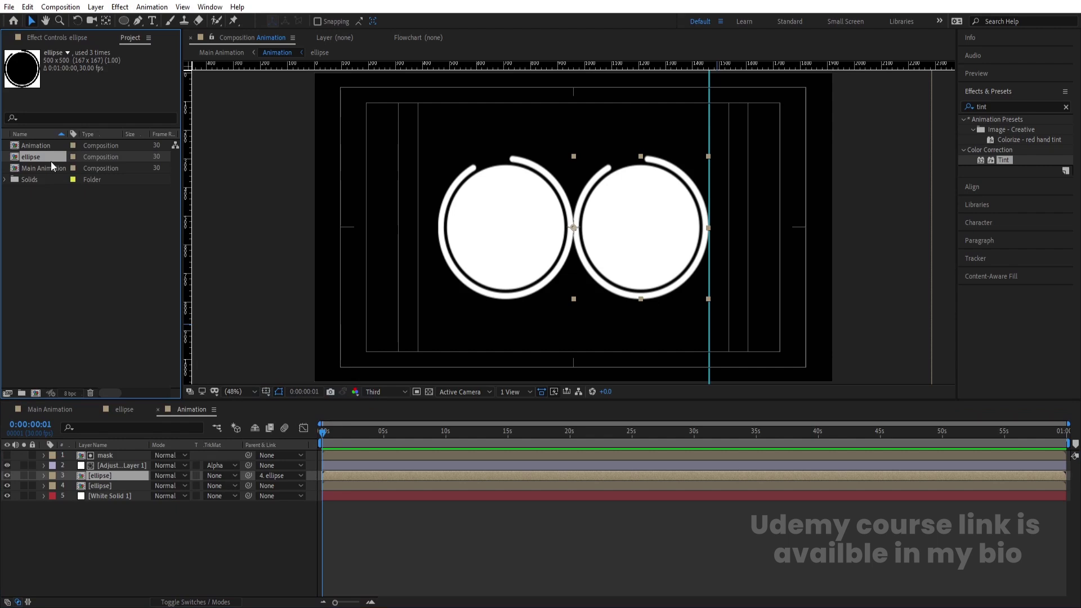
pyautogui.hotkey('ctrl', 'd')
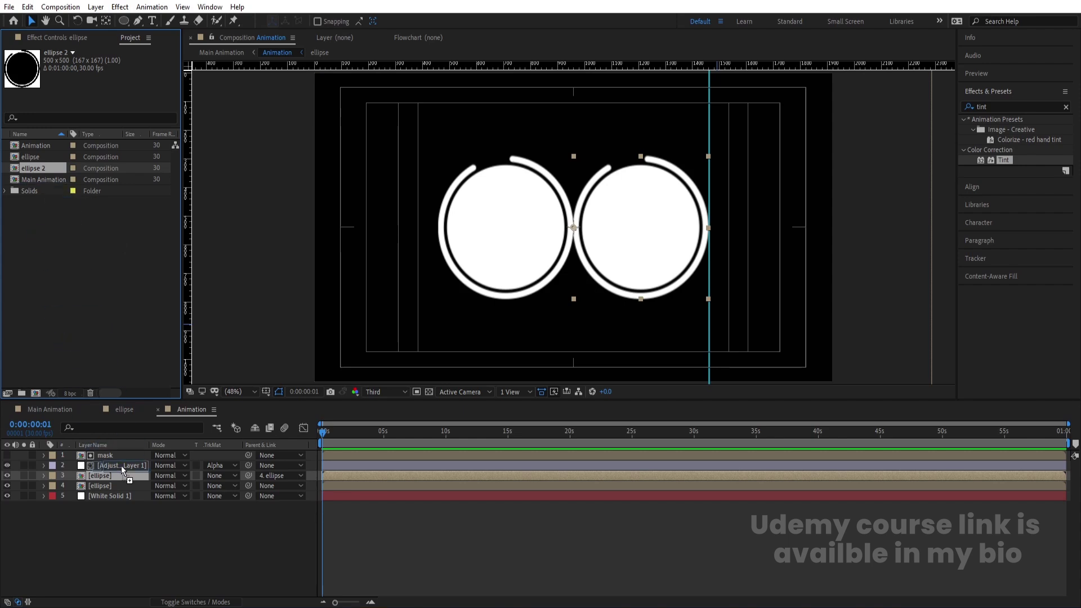
pyautogui.moveTo(126, 473); pyautogui.dragTo(130, 475)
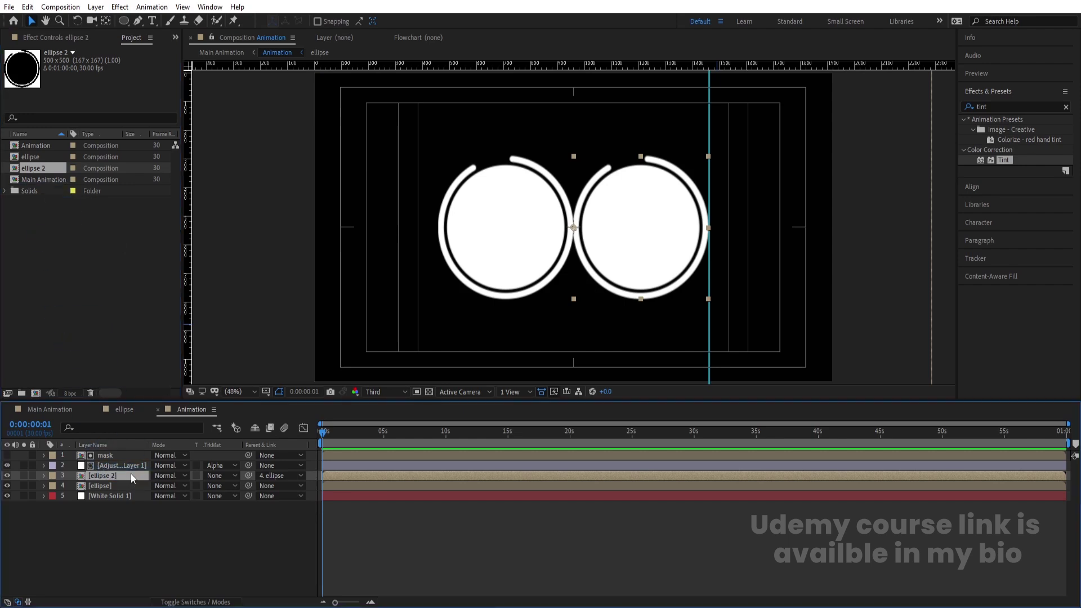
# In the ellipse 2 comp, reverse the order of the two Offset keyframes.
pyautogui.doubleClick(130, 474)
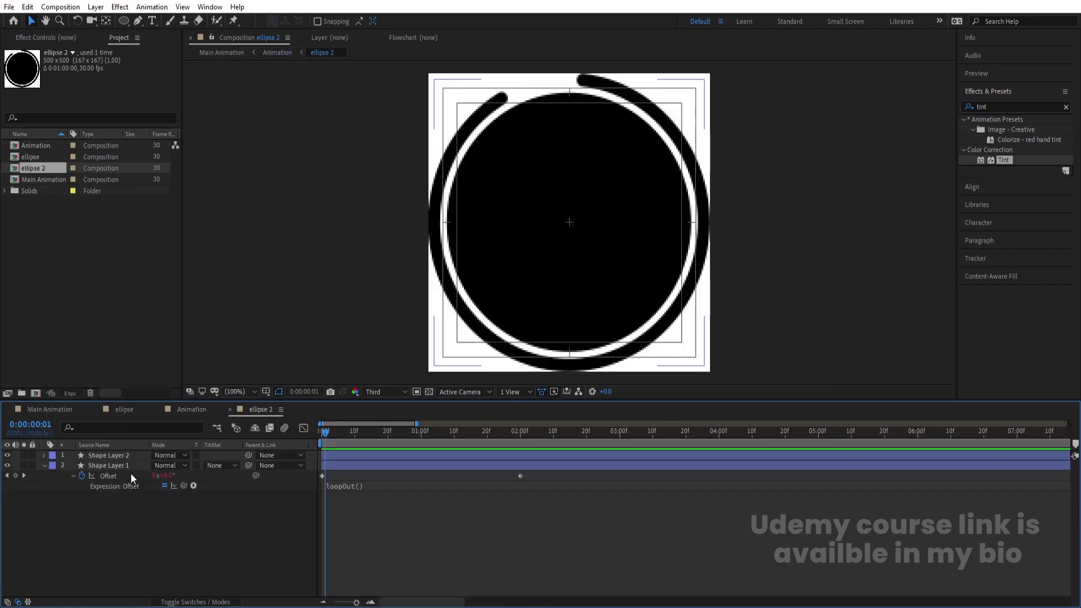
pyautogui.moveTo(602, 523); pyautogui.dragTo(142, 444)
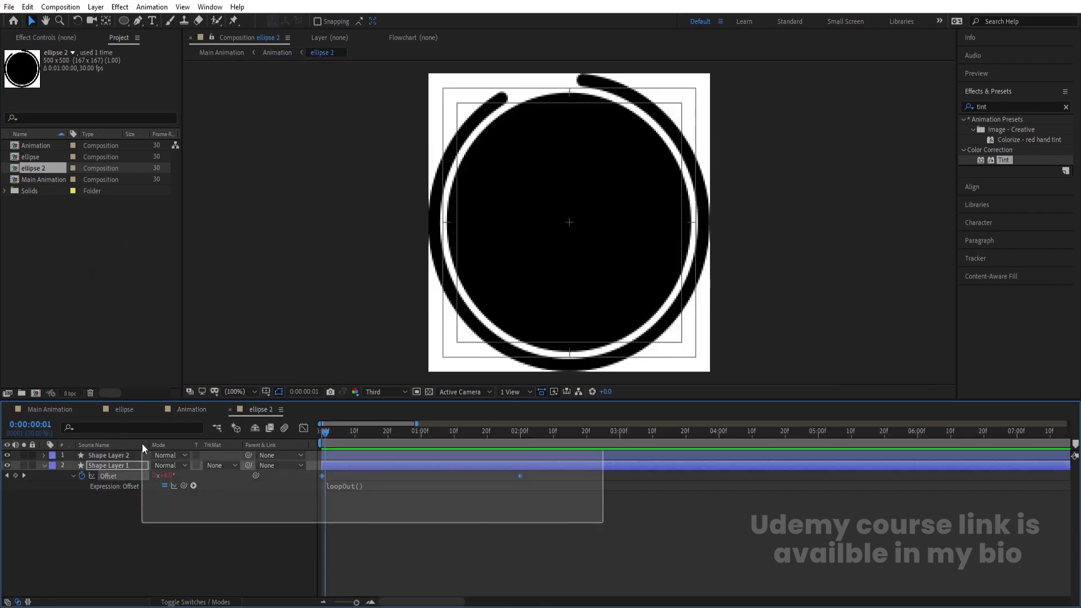
pyautogui.rightClick(323, 475)
pyautogui.moveTo(363, 470)
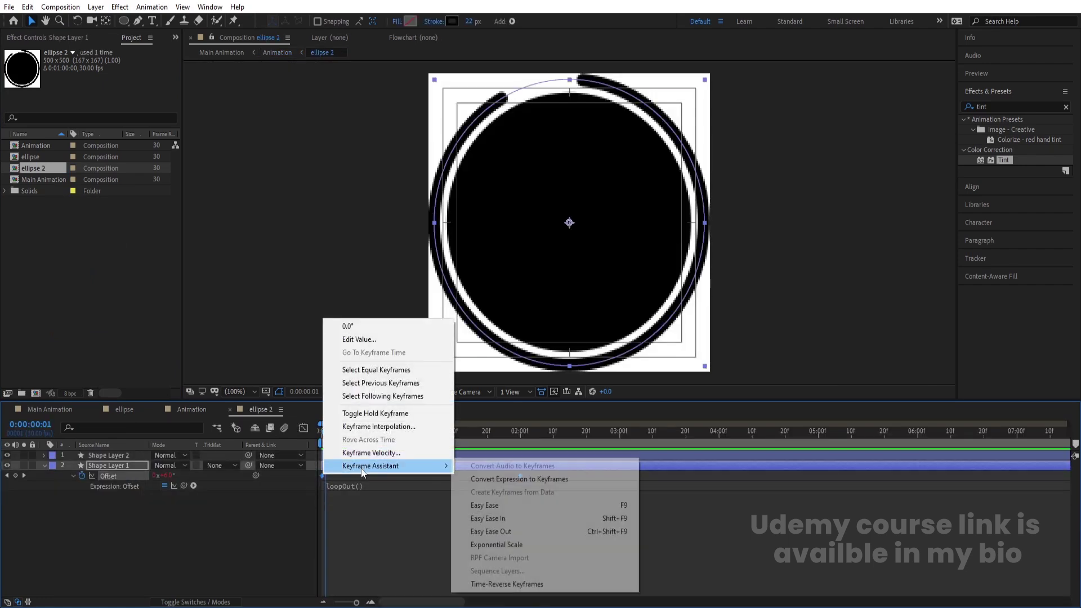
pyautogui.click(507, 585)
# Preview Main Animation a few times, then open the ellipse composition.
pyautogui.click(51, 410)
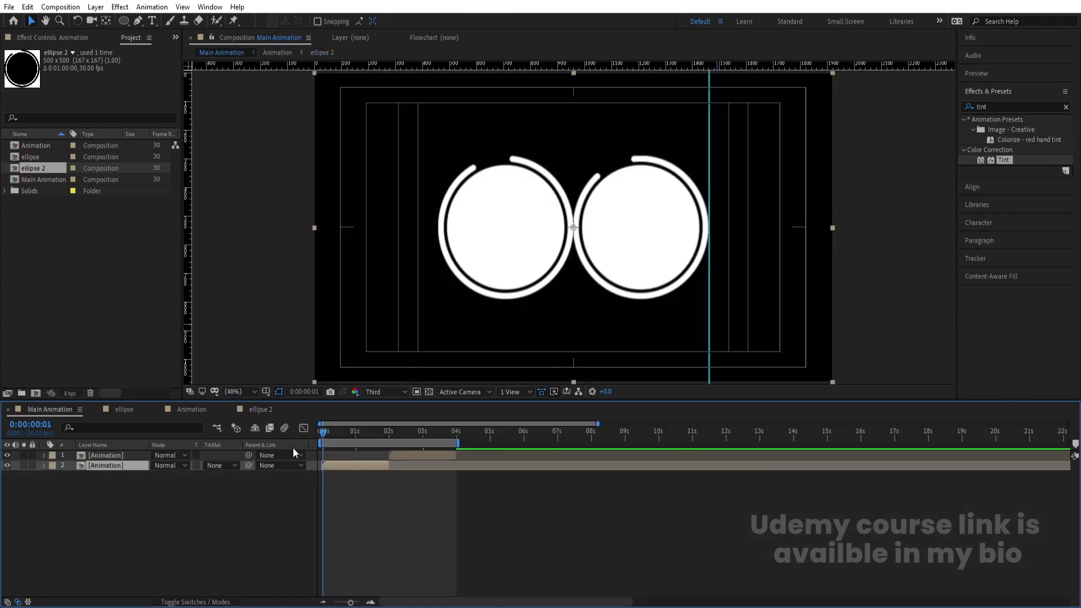
pyautogui.press('space')
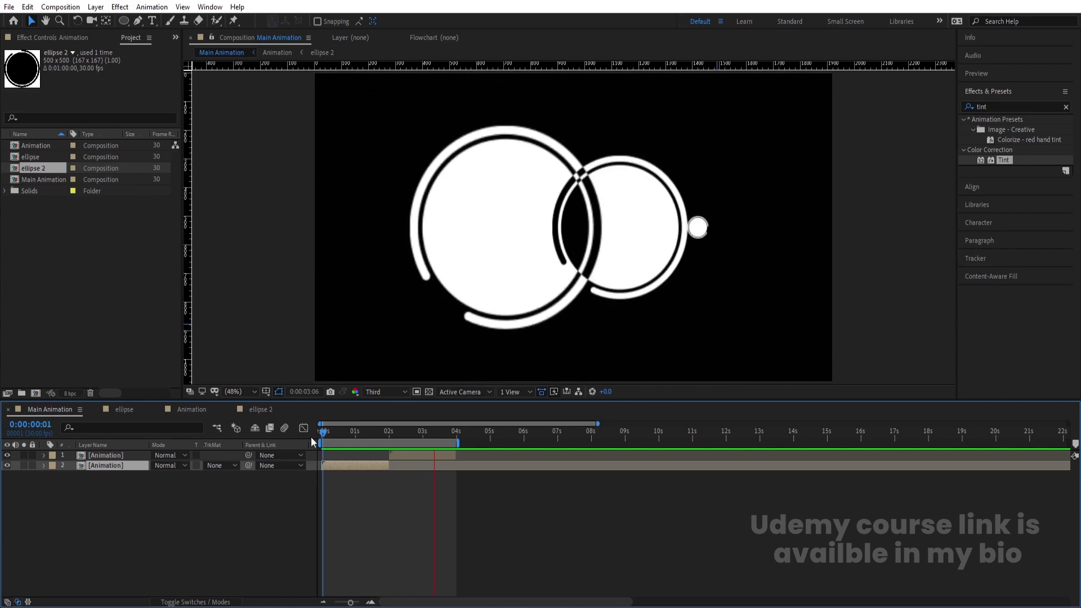
pyautogui.press('space')
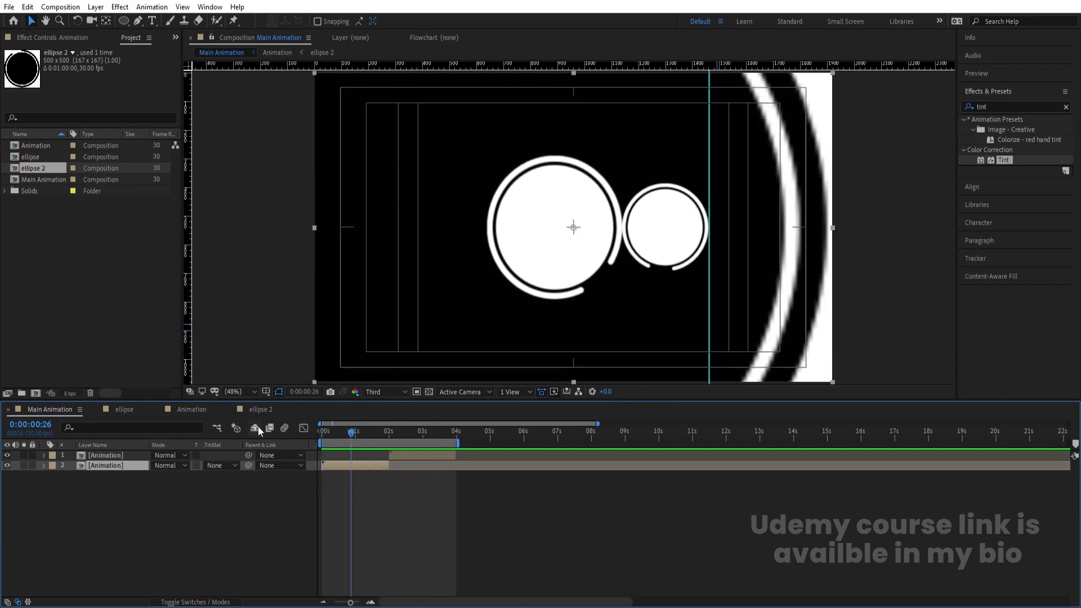
pyautogui.press('space')
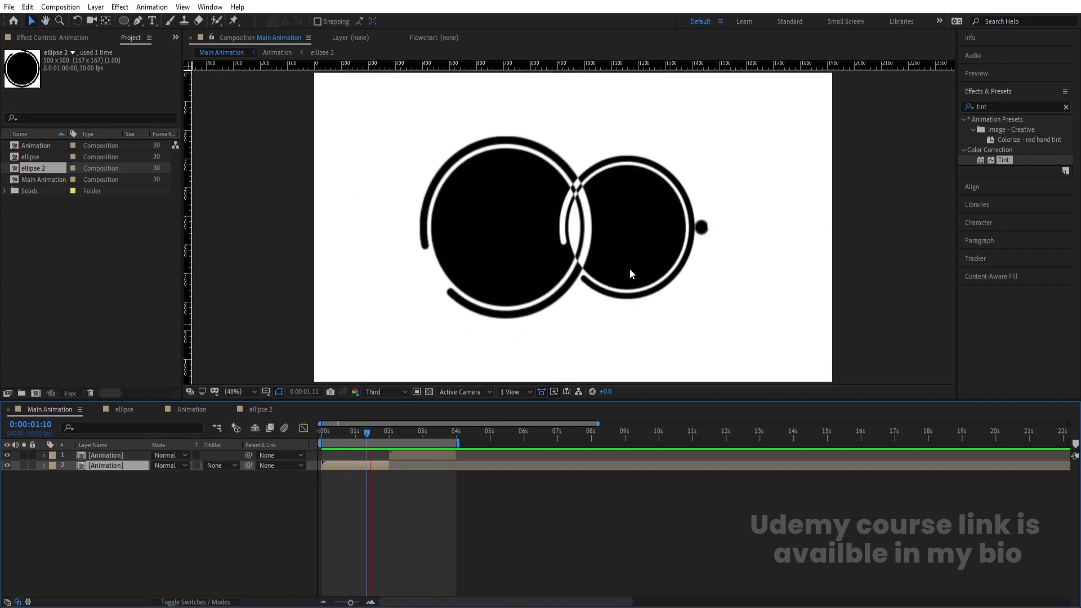
pyautogui.press('space')
pyautogui.press('space')
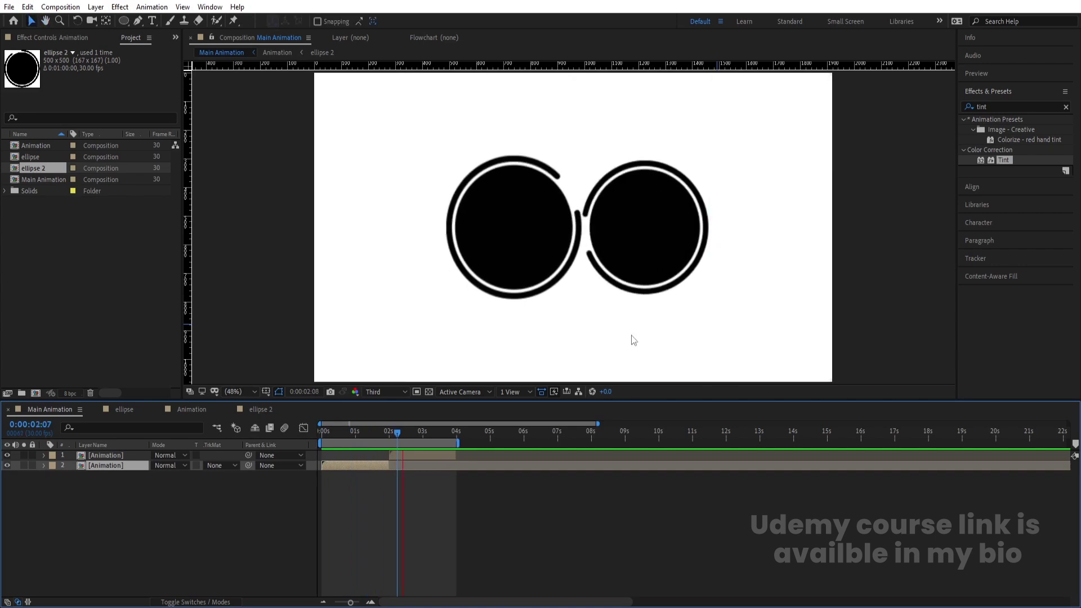
pyautogui.press('space')
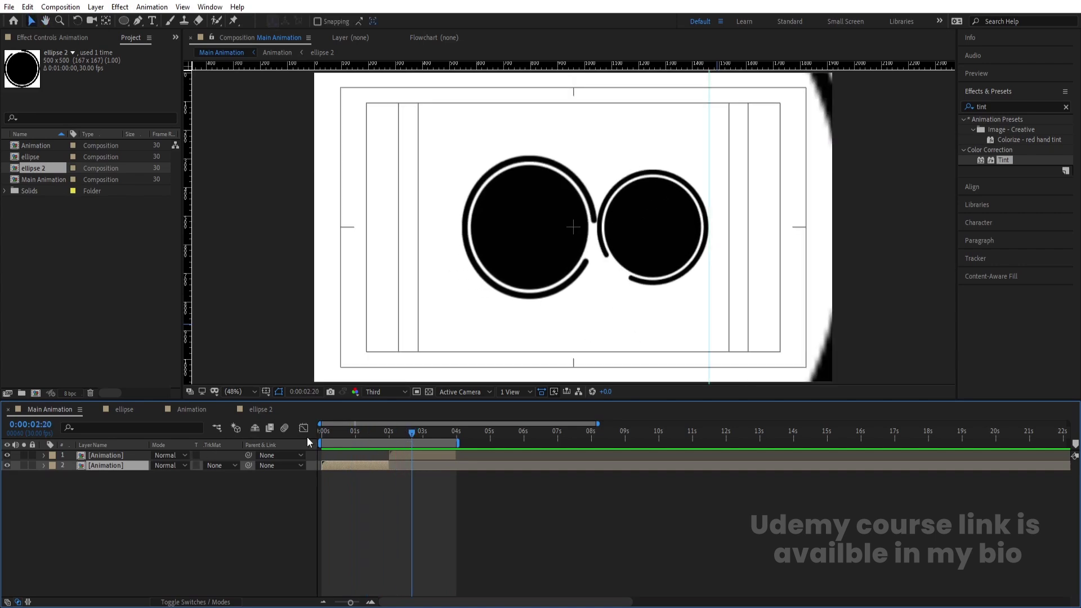
pyautogui.click(124, 411)
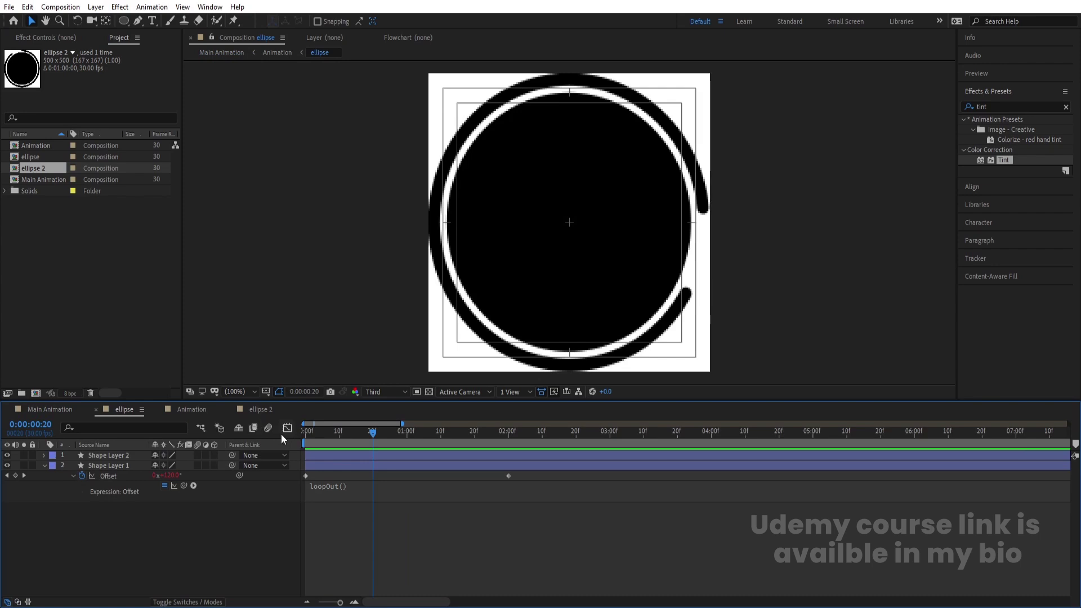
# Delete the unused ellipse 2 comp, preview Main Animation, then reopen the ellipse comp.
pyautogui.press('Delete')
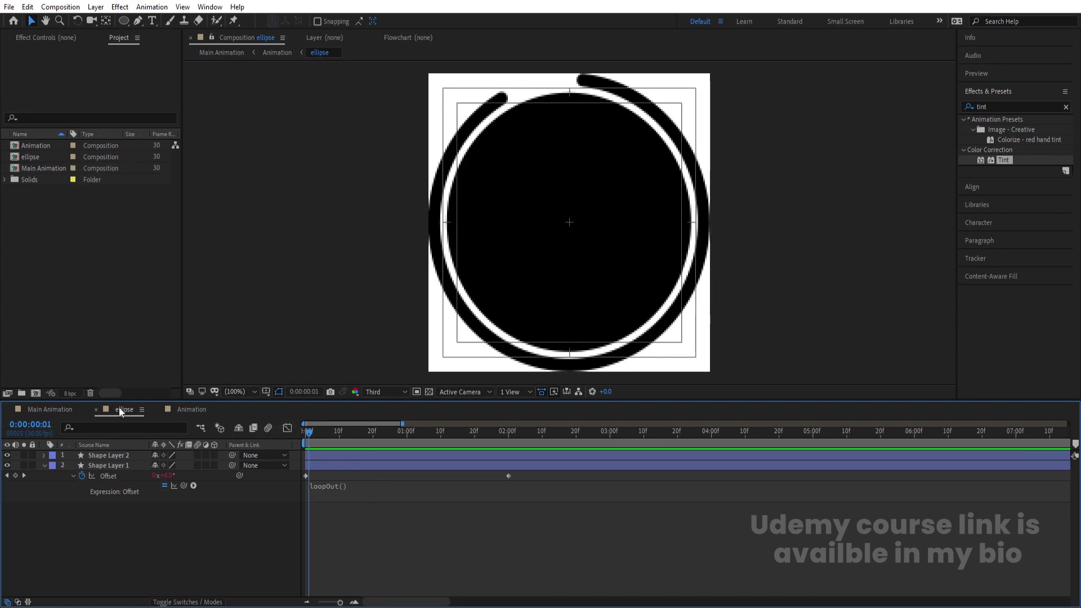
pyautogui.click(66, 411)
pyautogui.press('space')
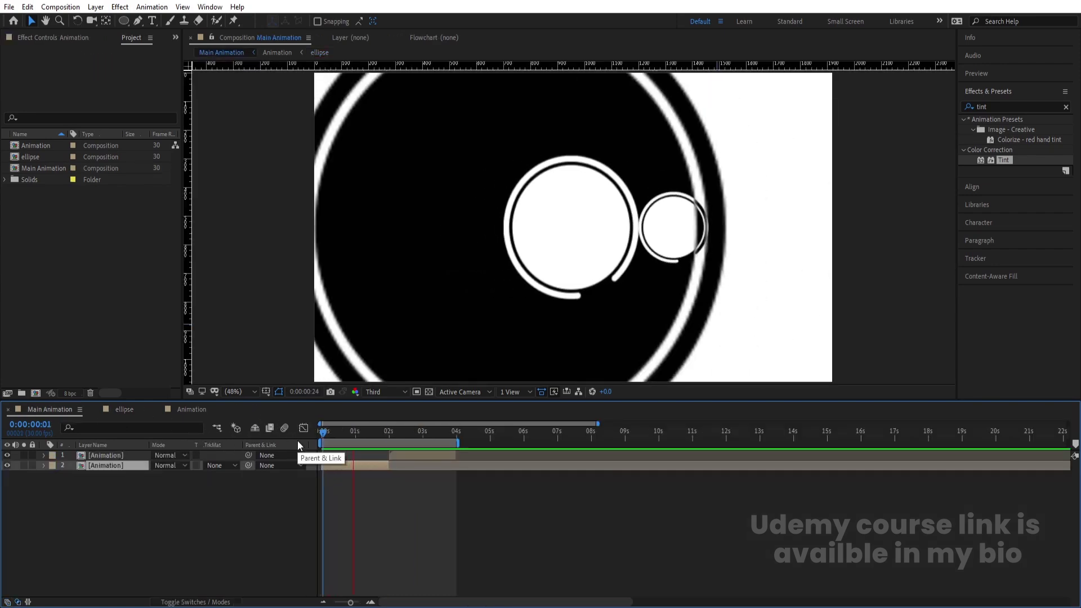
pyautogui.press("'")
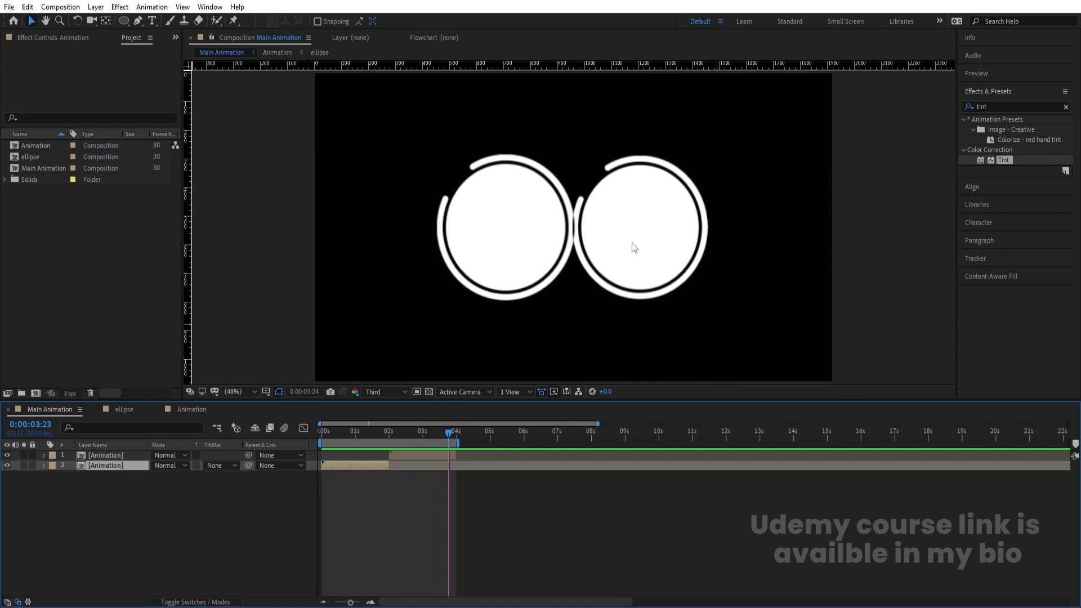
pyautogui.press('space')
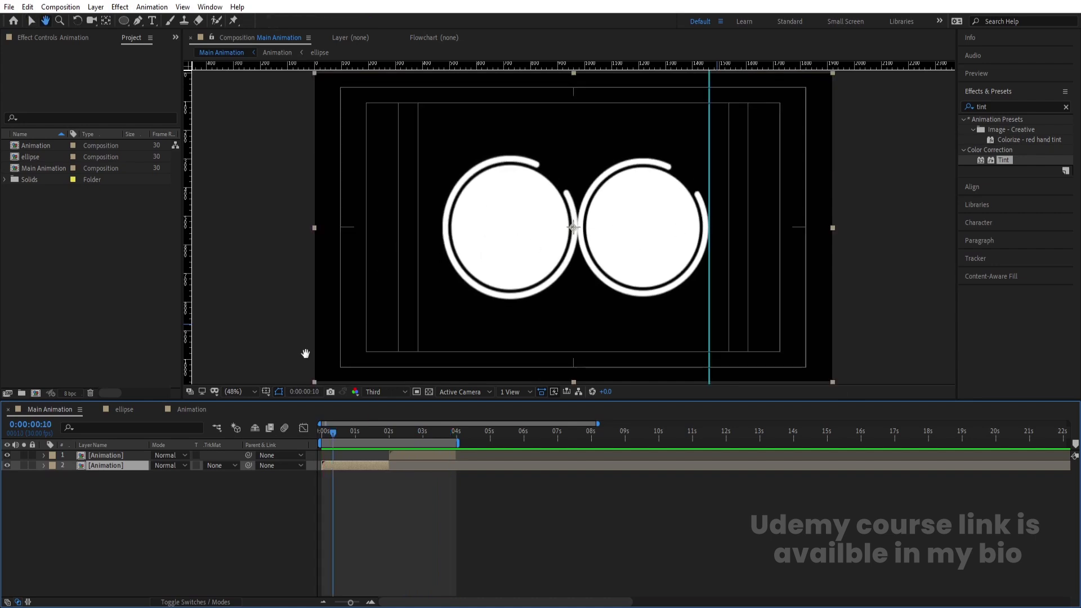
pyautogui.click(130, 408)
# Hide Shape Layer 2's filled circle and draw a black square centred in the composition.
pyautogui.click(115, 455)
pyautogui.moveTo(367, 439); pyautogui.dragTo(316, 435)
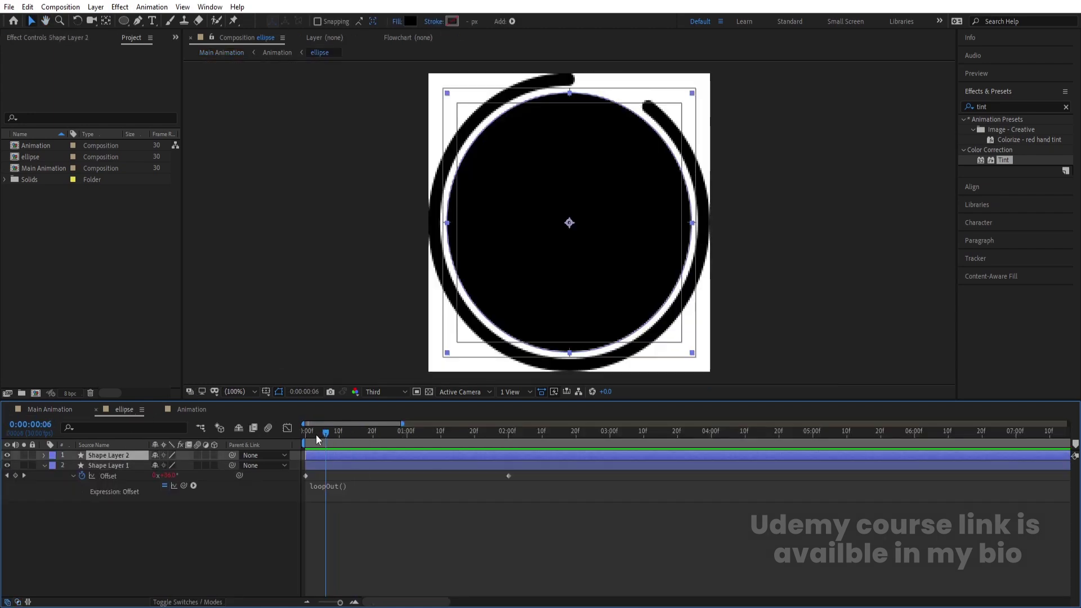
pyautogui.click(118, 498)
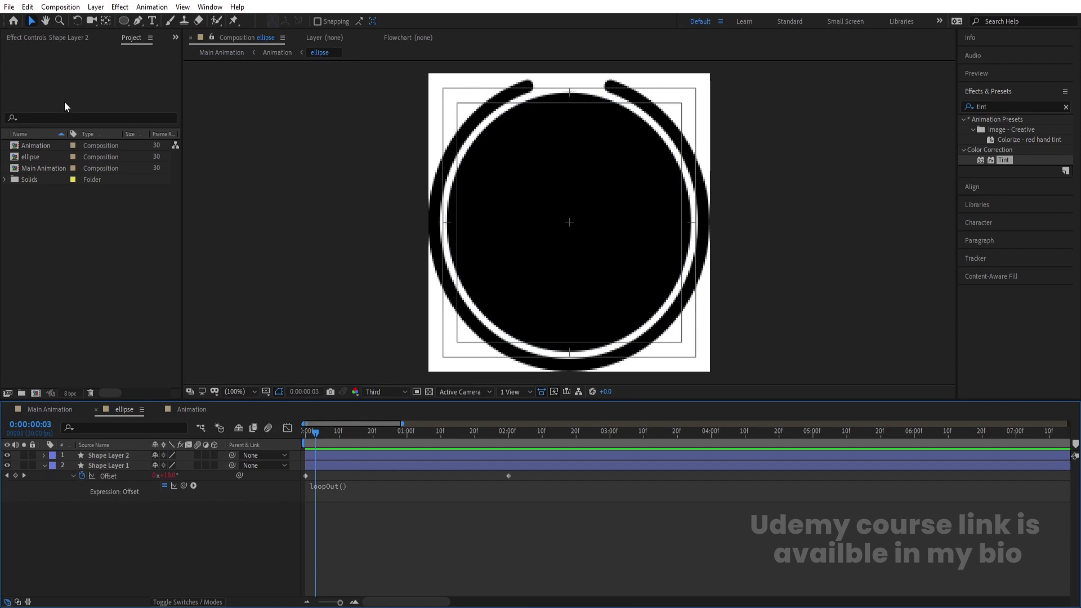
pyautogui.moveTo(127, 23); pyautogui.dragTo(171, 22)
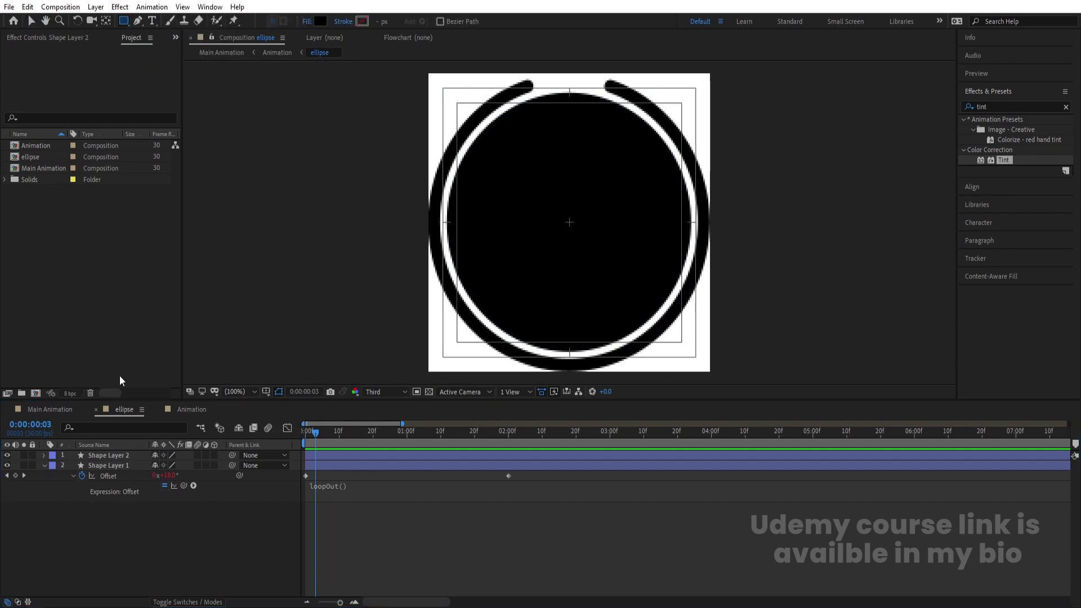
pyautogui.click(7, 455)
pyautogui.moveTo(519, 157); pyautogui.dragTo(640, 283)
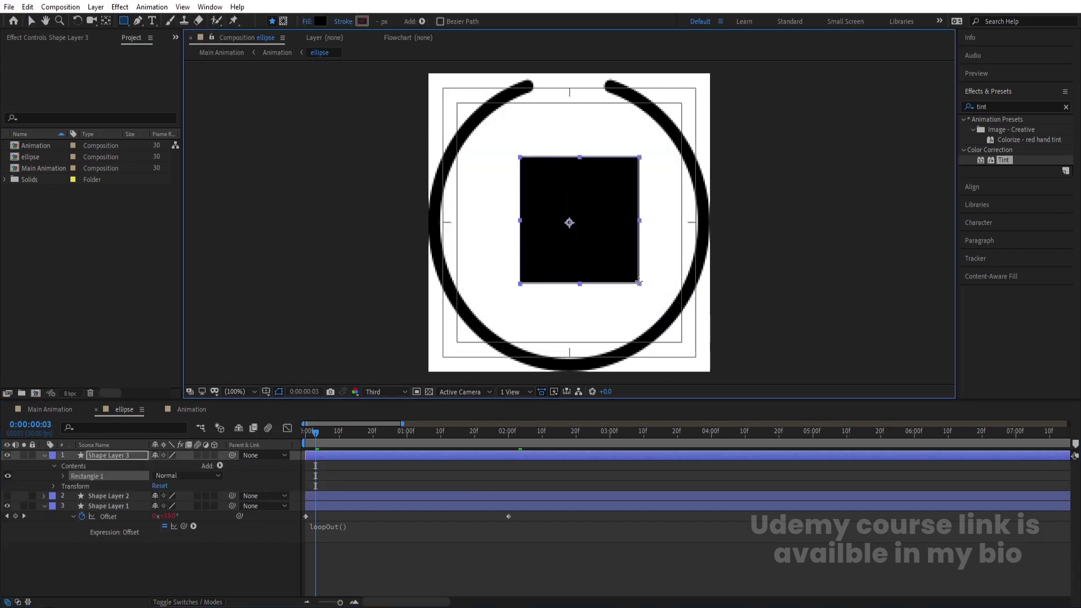
pyautogui.click(995, 187)
pyautogui.click(988, 138)
pyautogui.click(1046, 139)
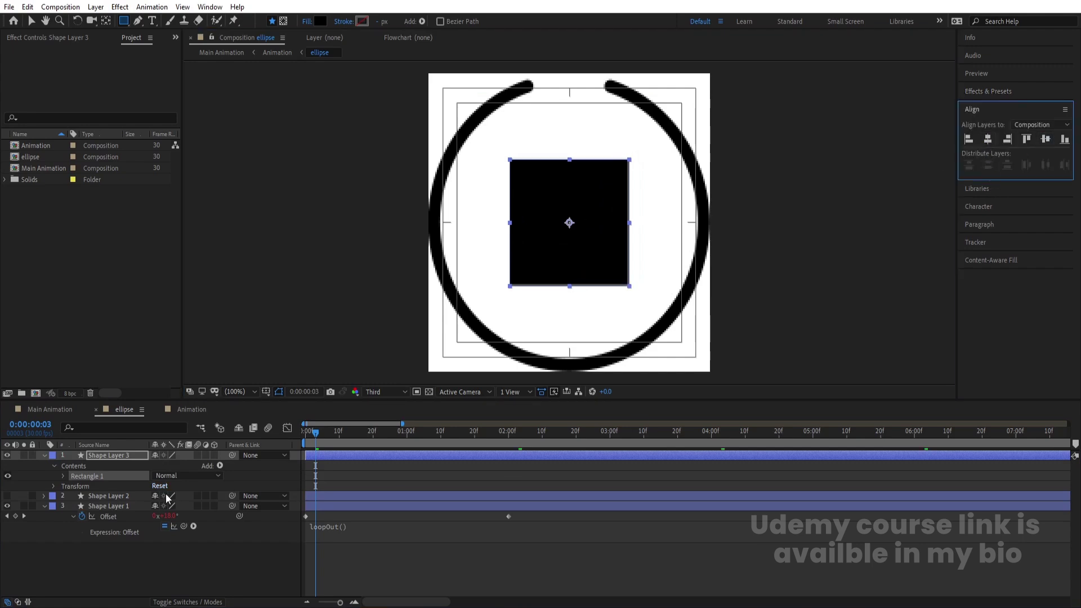
# Rotate the square 45° and scale it to 154% to form a diamond pupil.
pyautogui.press('r')
pyautogui.click(165, 466)
pyautogui.write('45')
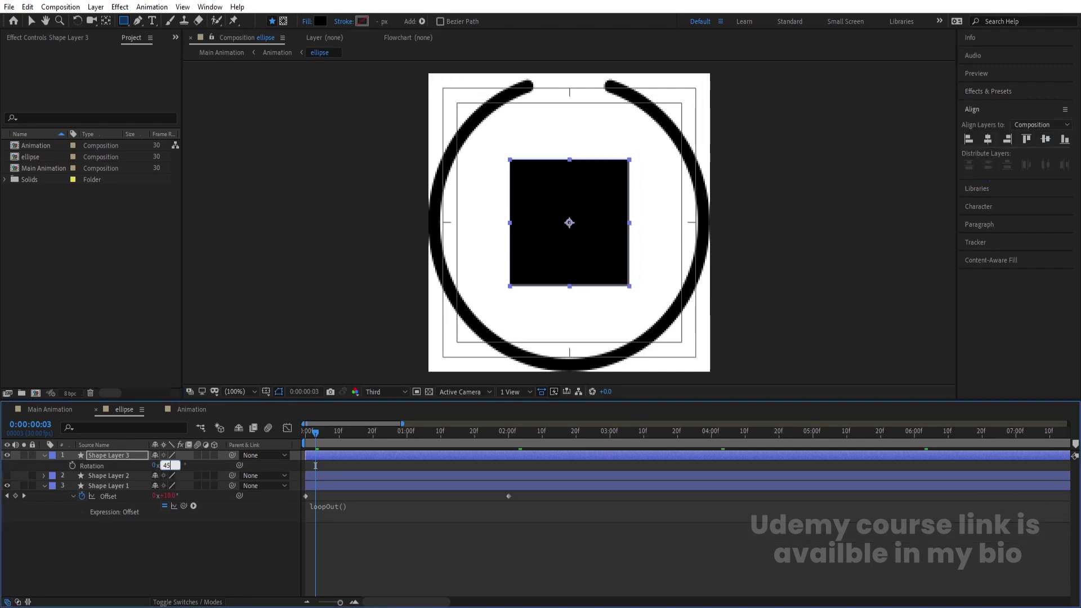
pyautogui.press('Return')
pyautogui.press('s')
pyautogui.moveTo(169, 466); pyautogui.dragTo(199, 467)
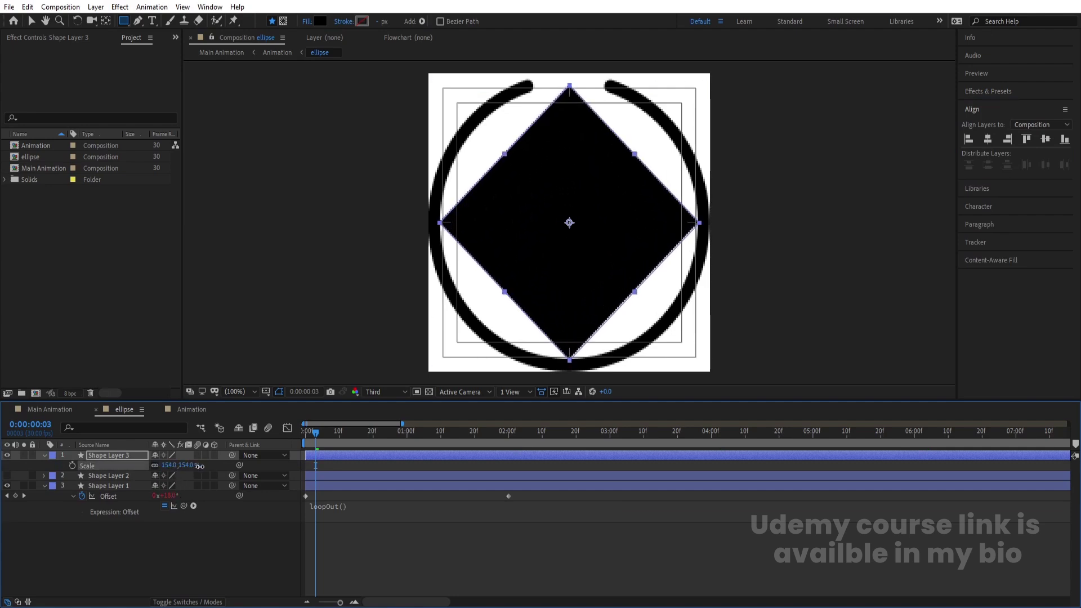
pyautogui.click(62, 409)
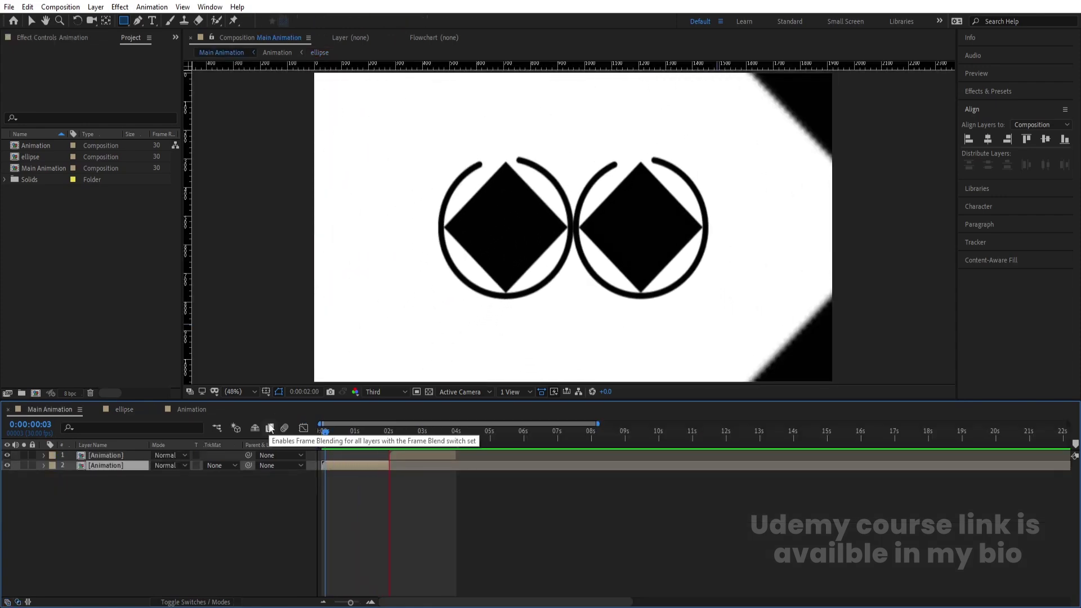
# Keyframe the diamond's rotation from 45° at 0 s to -1 revolution at 2 s.
pyautogui.click(207, 409)
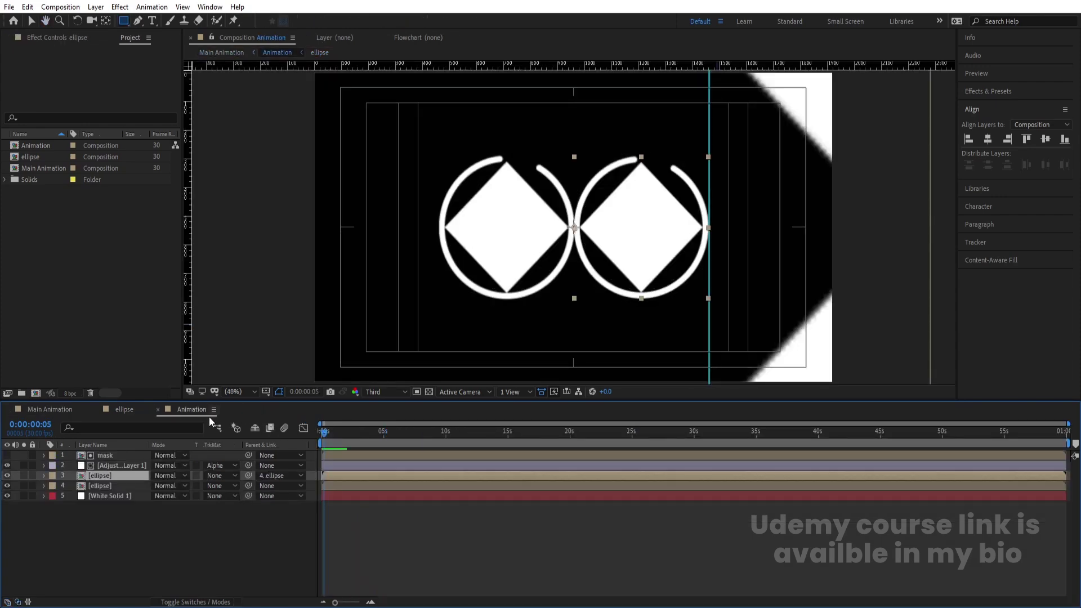
pyautogui.click(123, 409)
pyautogui.press('r')
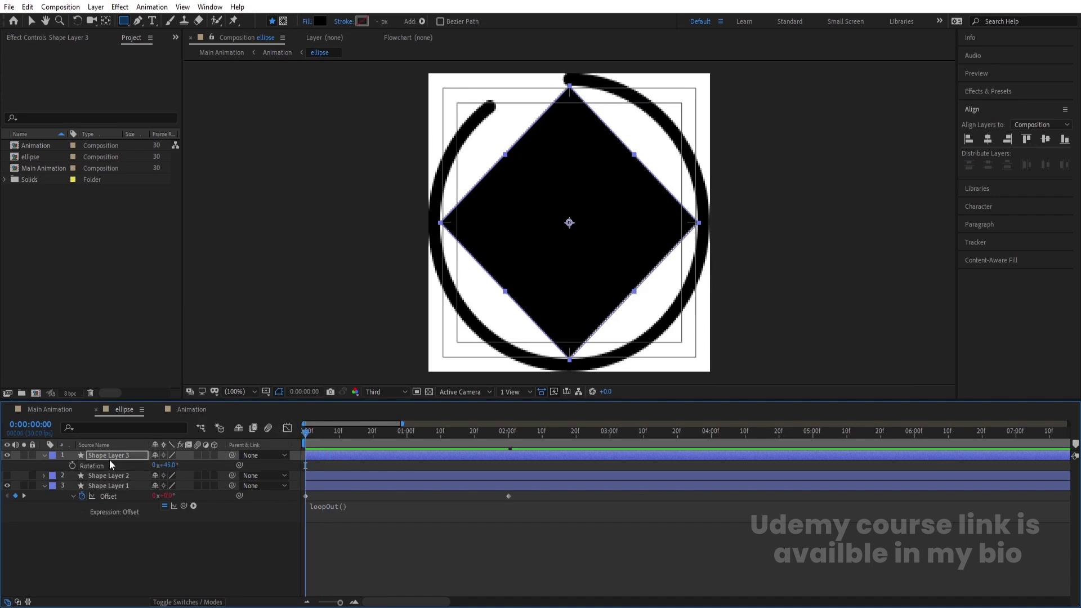
pyautogui.click(72, 466)
pyautogui.press('k')
pyautogui.click(156, 464)
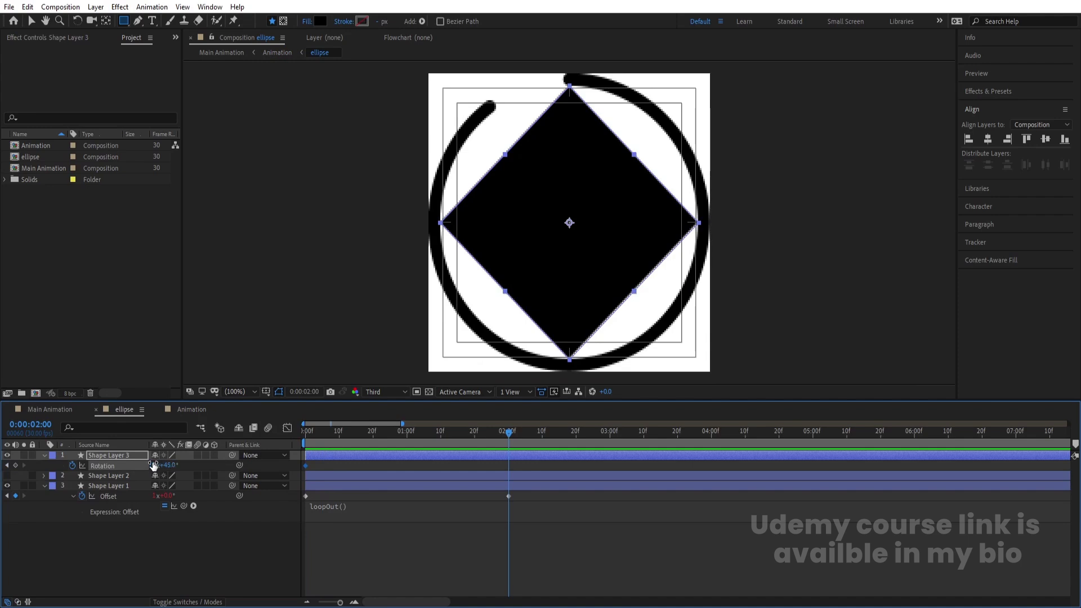
pyautogui.write('-1')
pyautogui.press('Return')
# Preview the spinning diamond in the ellipse comp and in Main Animation.
pyautogui.moveTo(324, 432); pyautogui.dragTo(276, 429)
pyautogui.press('space')
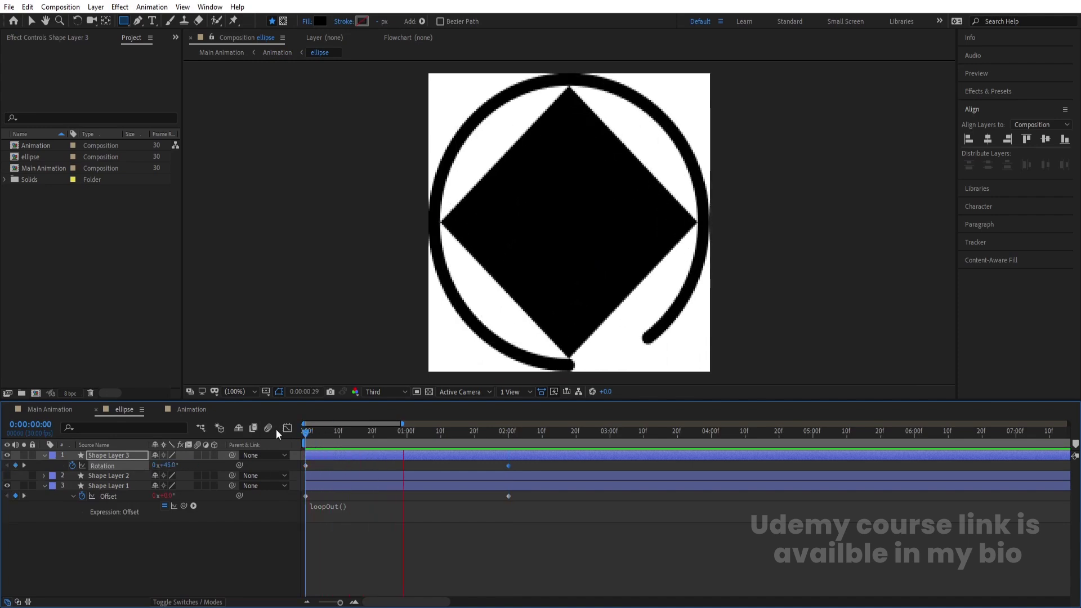
pyautogui.press('space')
pyautogui.click(364, 430)
pyautogui.click(51, 409)
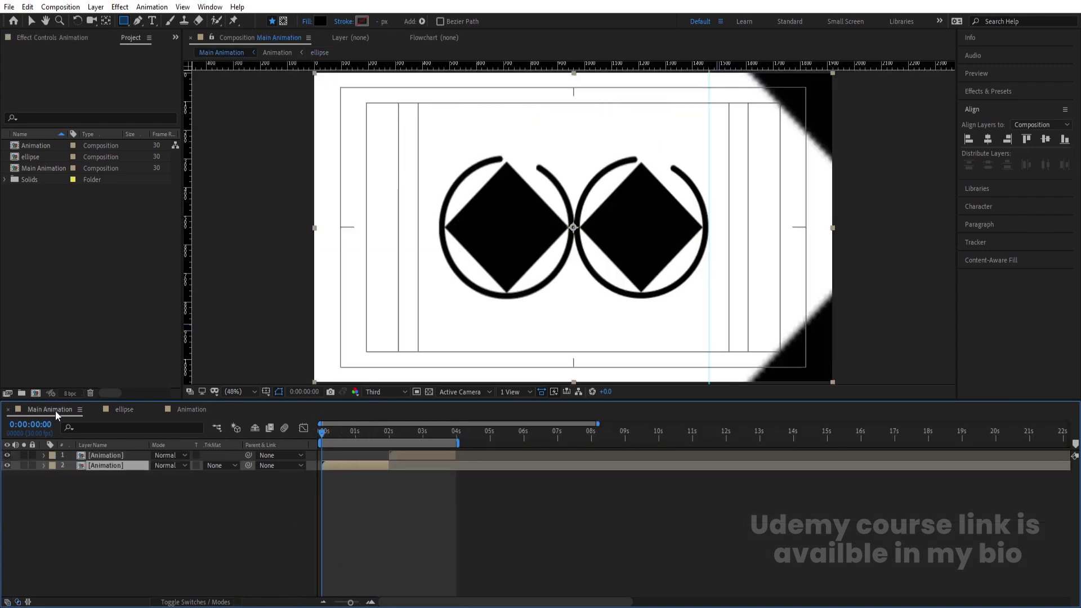
pyautogui.press('space')
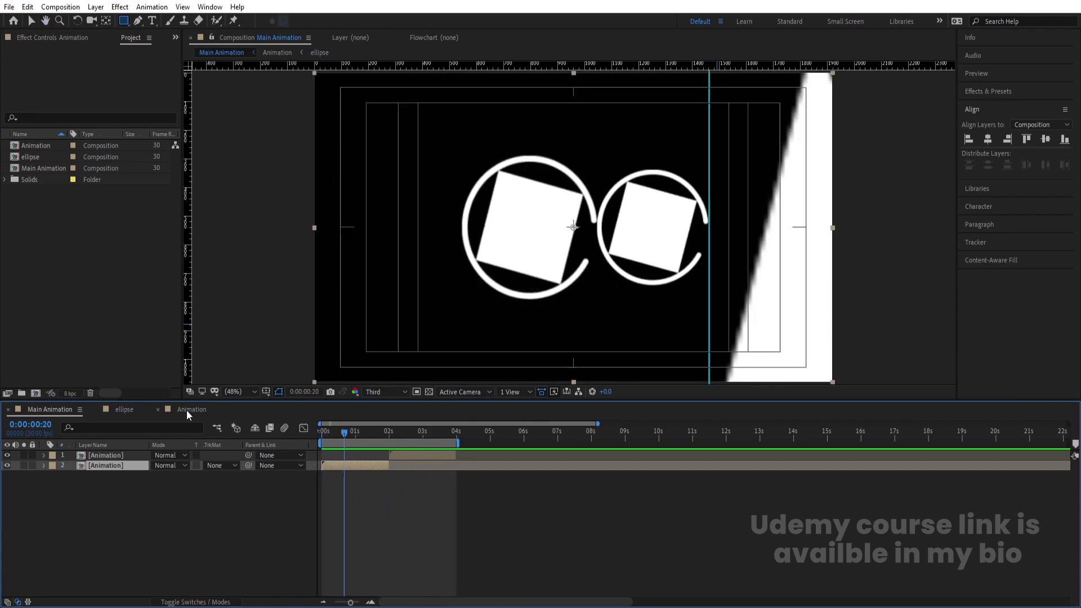
pyautogui.click(125, 411)
# Undo the rotation, delete the square layer and unhide Shape Layer 2's filled circle.
pyautogui.press('space')
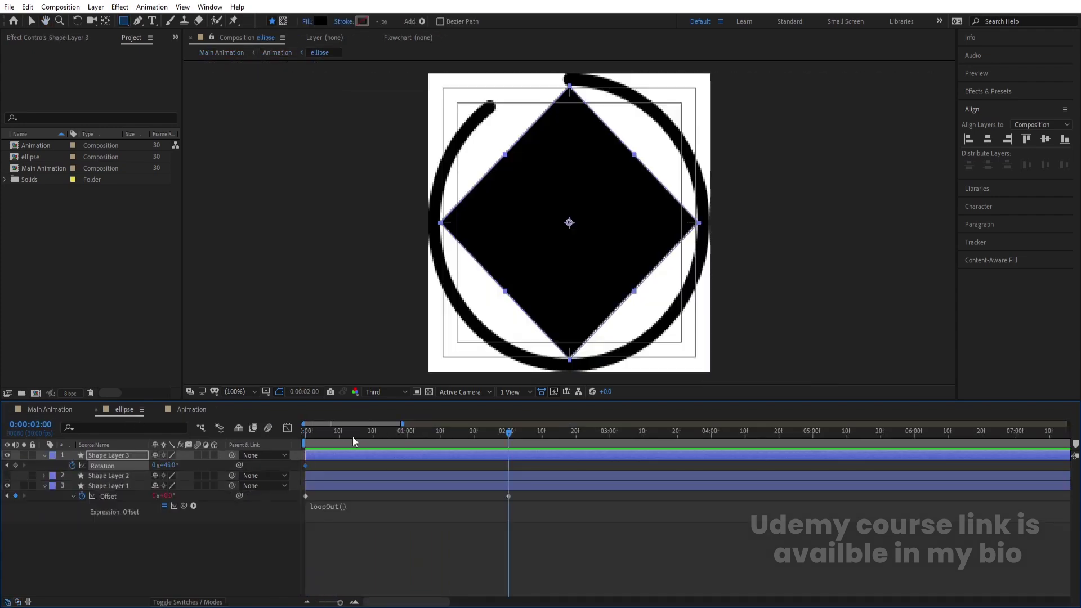
pyautogui.hotkey('ctrl', 'z')
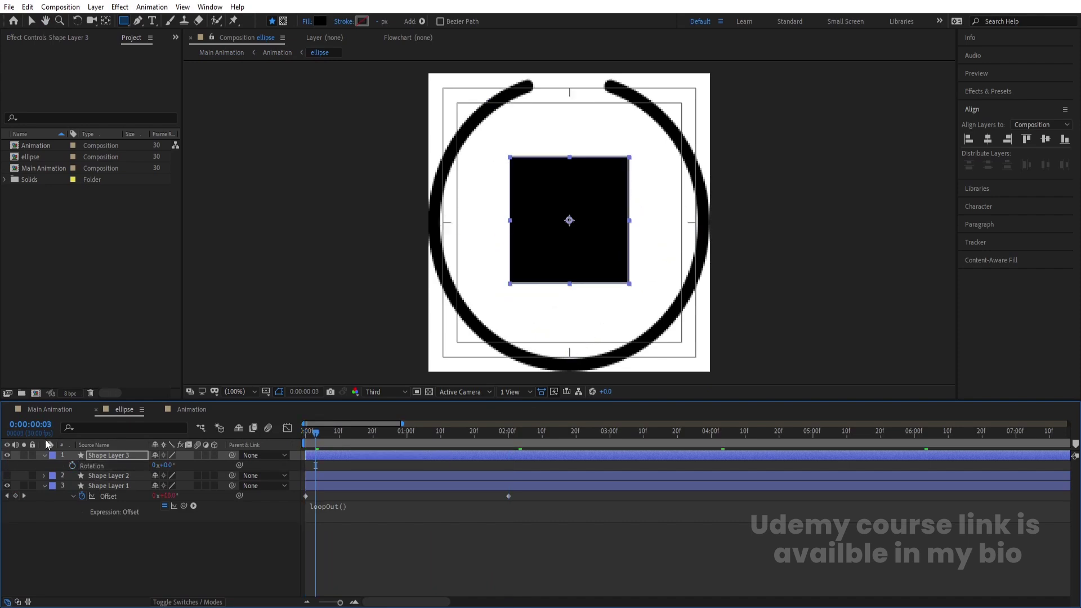
pyautogui.press('Delete')
pyautogui.click(7, 455)
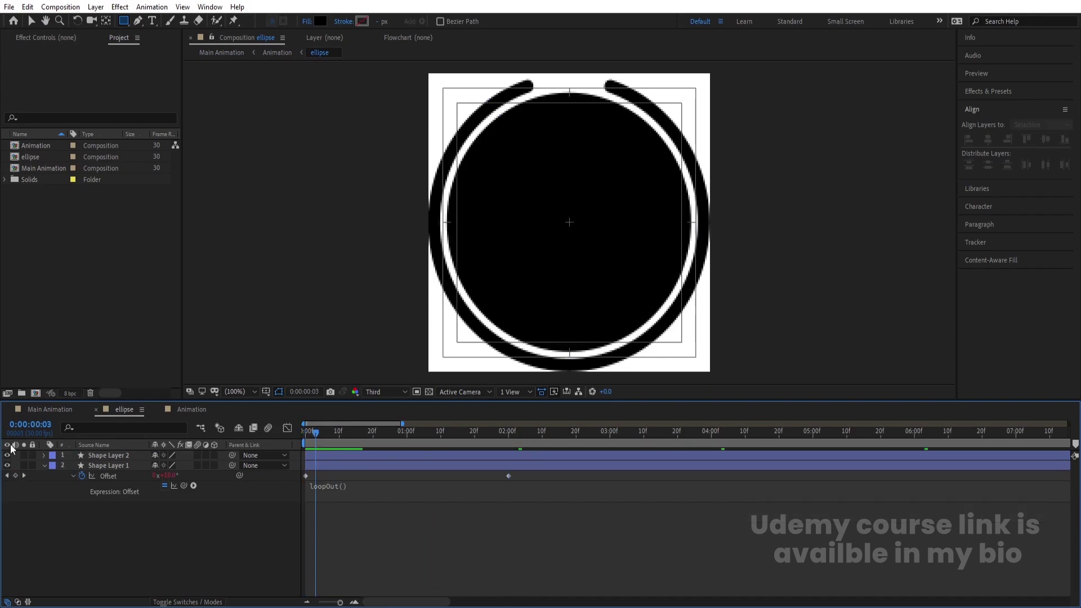
# Open the Animation precomp from Main Animation, select all its layers, then return to Main Animation.
pyautogui.click(62, 414)
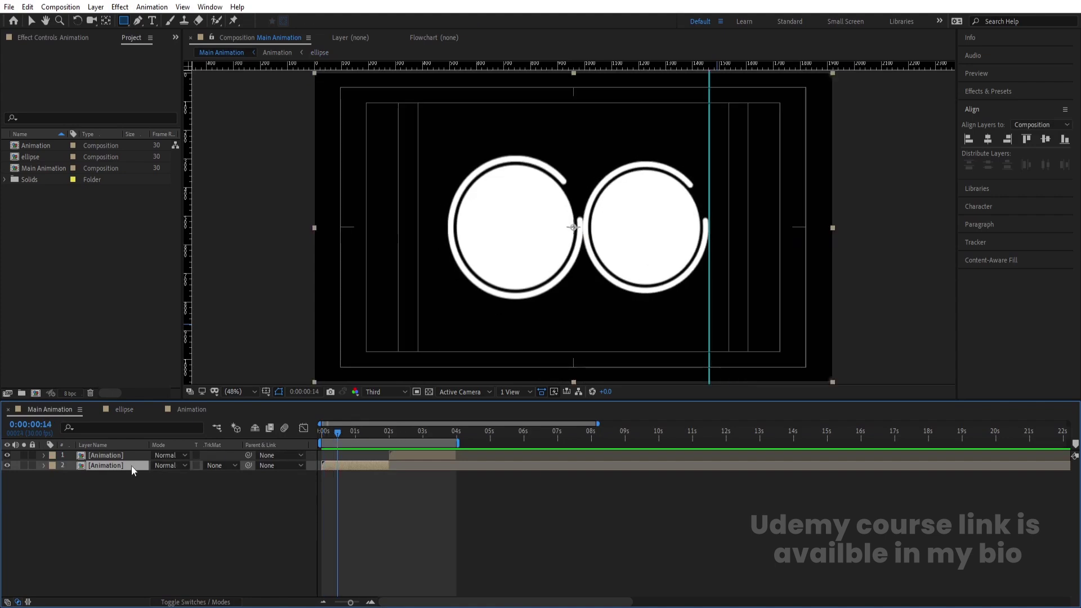
pyautogui.press('F4')
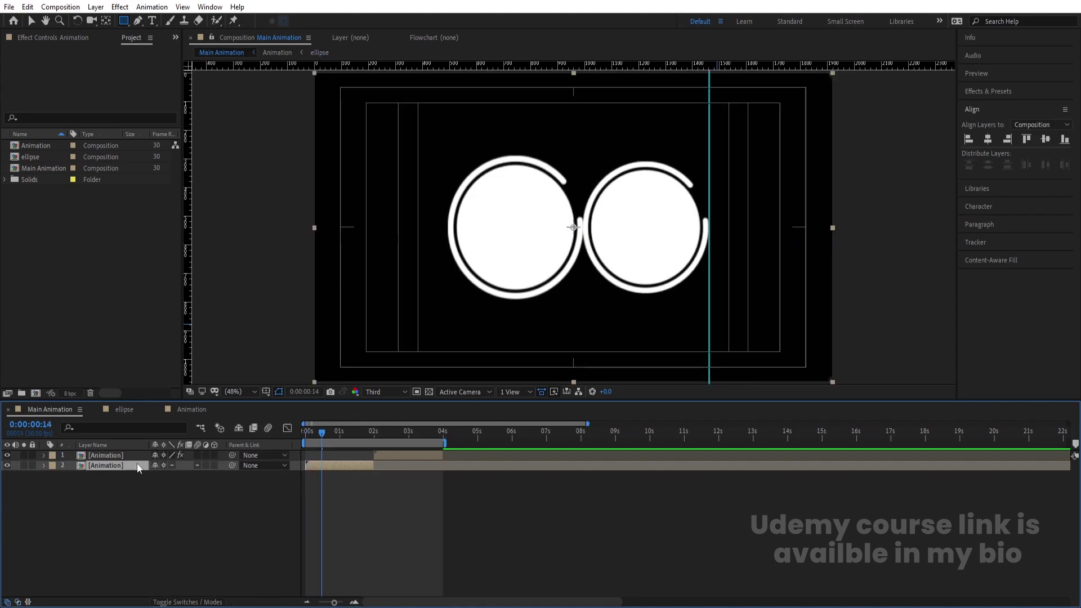
pyautogui.doubleClick(127, 467)
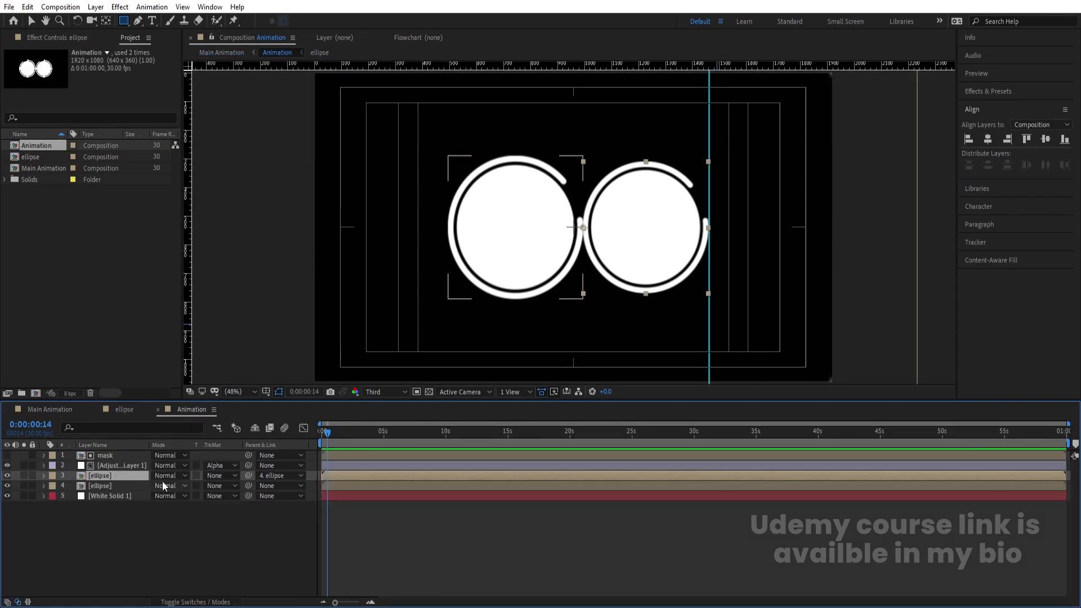
pyautogui.press('F4')
pyautogui.hotkey('ctrl', 'a')
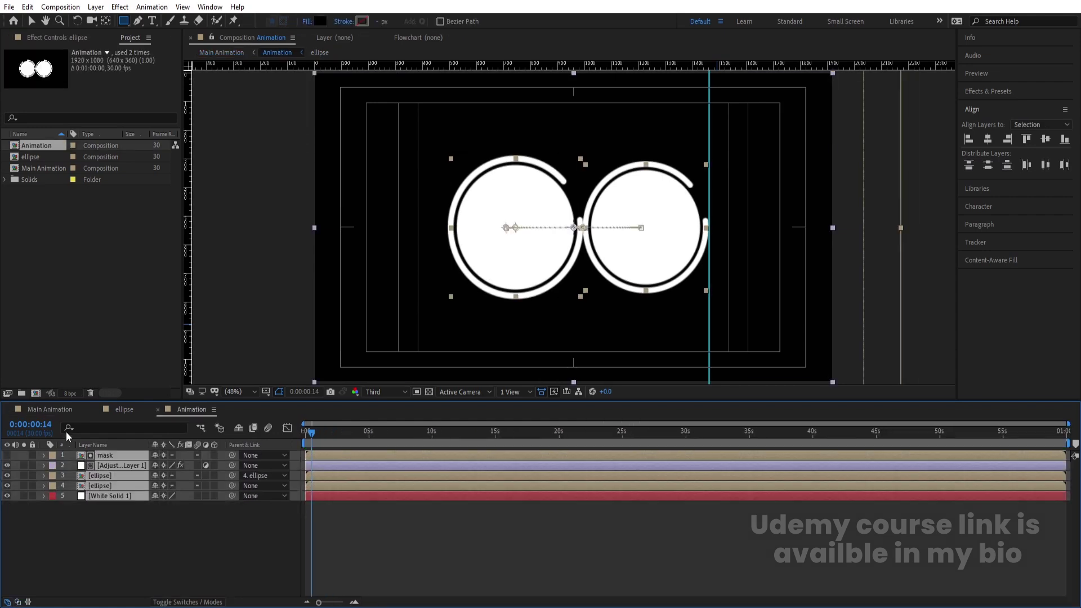
pyautogui.click(52, 410)
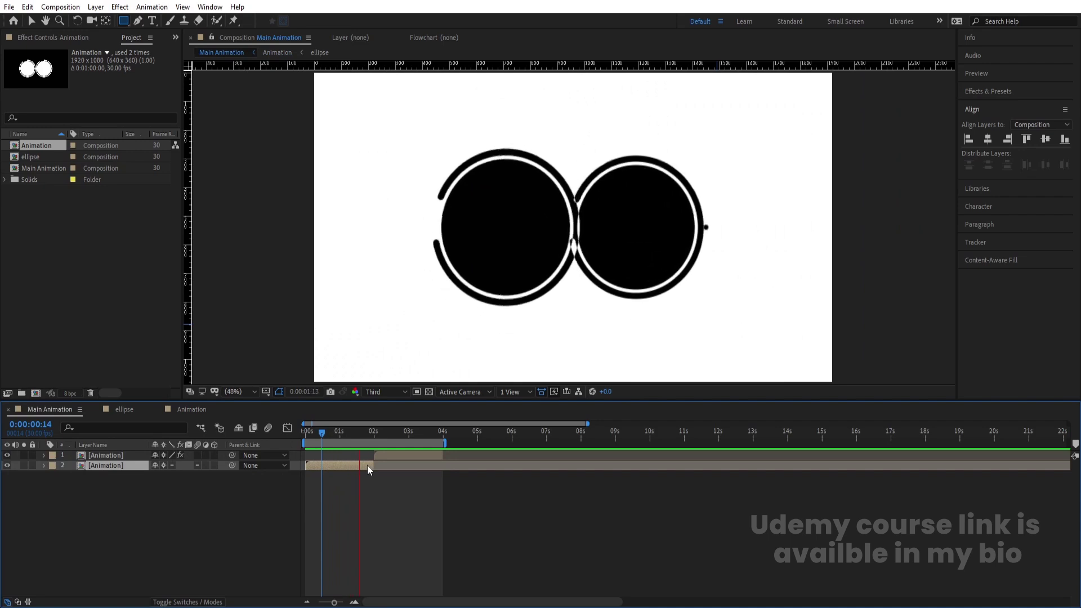